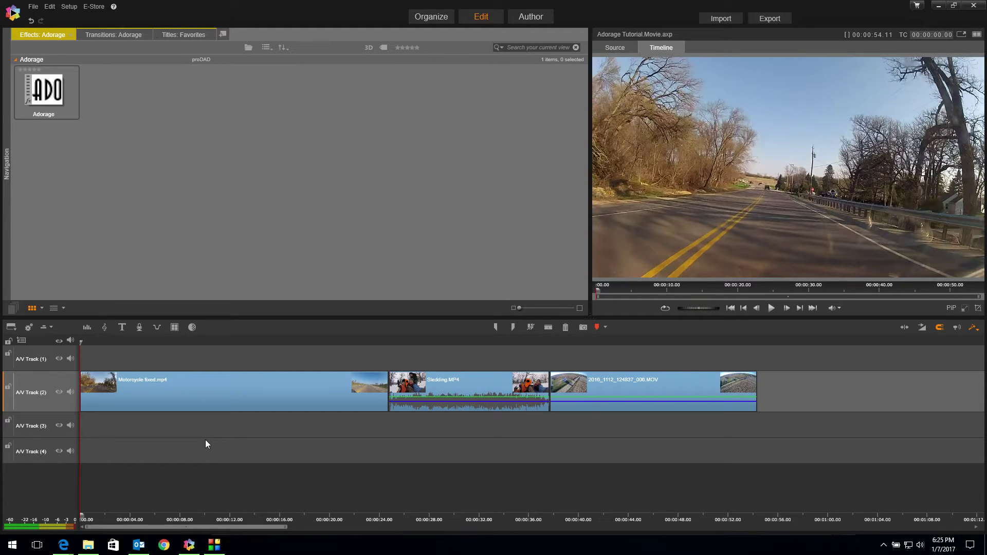
Step: Close the Adorage downloads folder window, leaving the installer file name unchanged
left_click(89, 550)
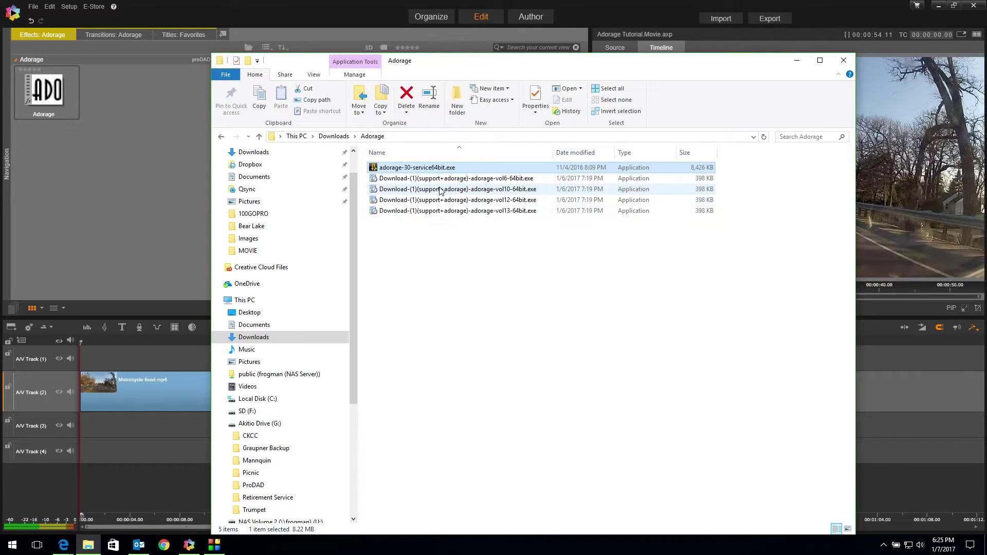
left_click(399, 169)
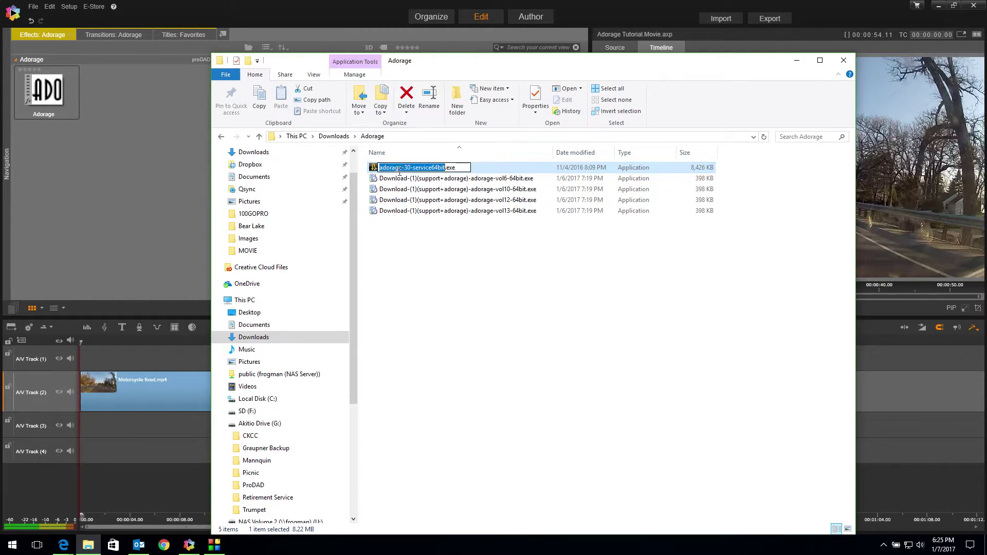
left_click(463, 245)
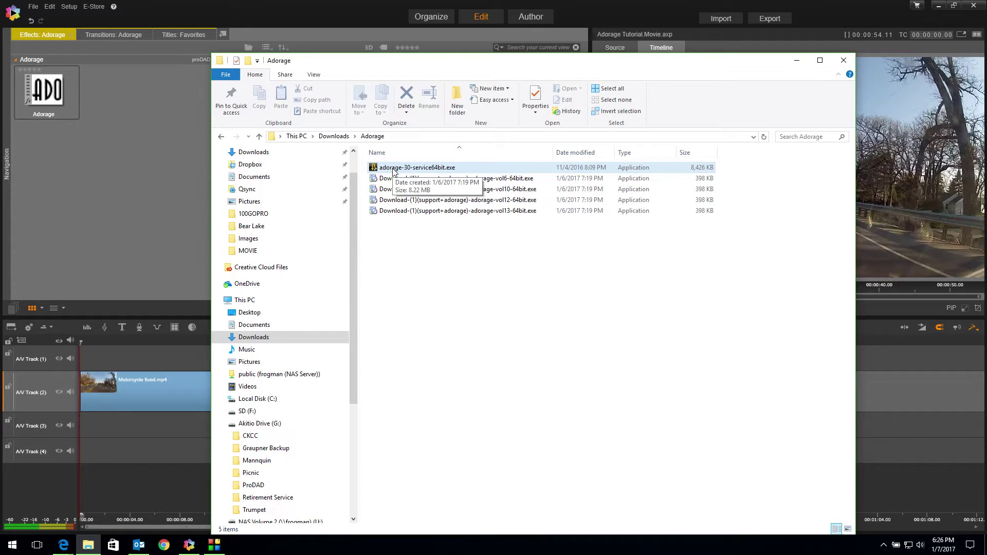
left_click(842, 61)
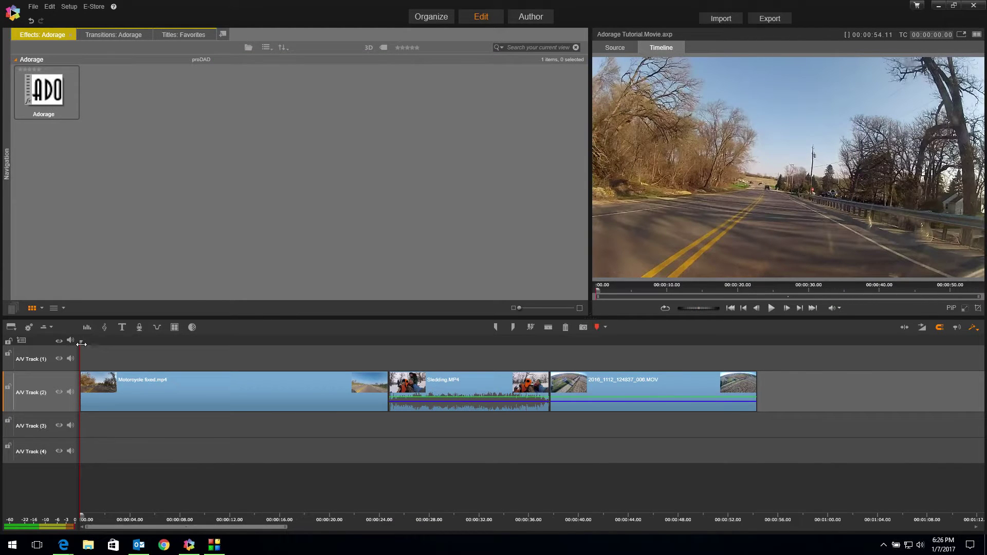
Step: Move the playhead to about 00:00:04.28, where the delivery truck passes
left_click_drag(80, 343, 81, 414)
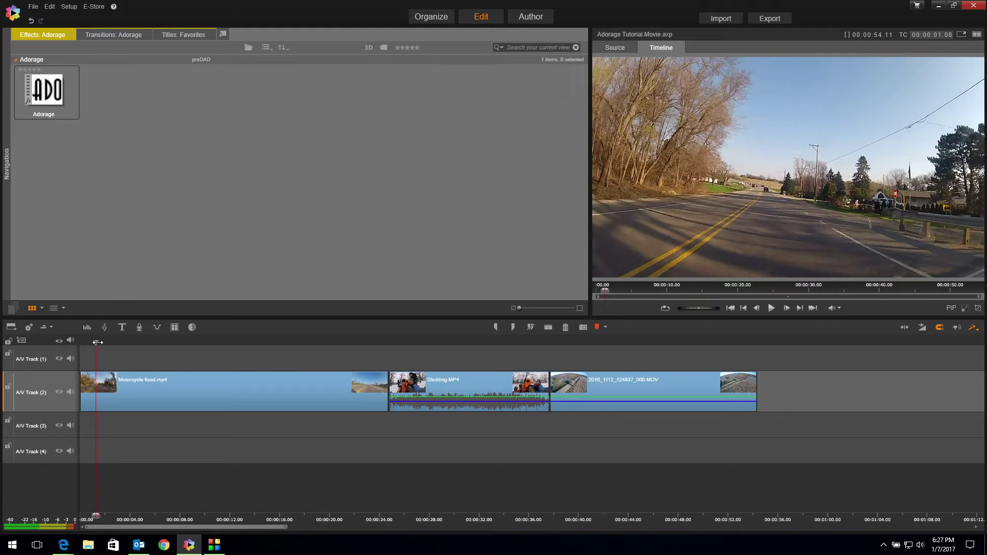
left_click_drag(100, 342, 142, 351)
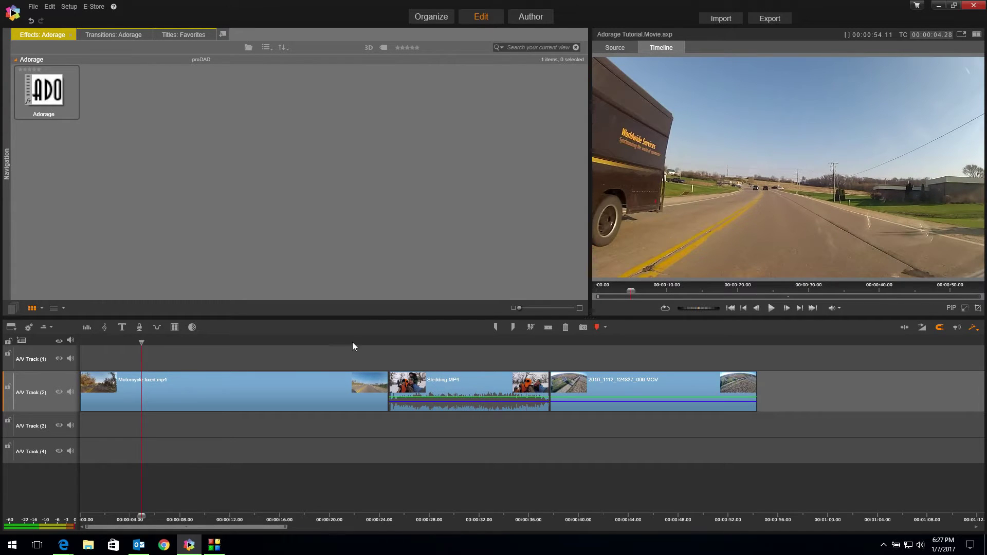
Step: Split the motorcycle clip at about 4.28 s and apply Adorage to the short first part
left_click(550, 331)
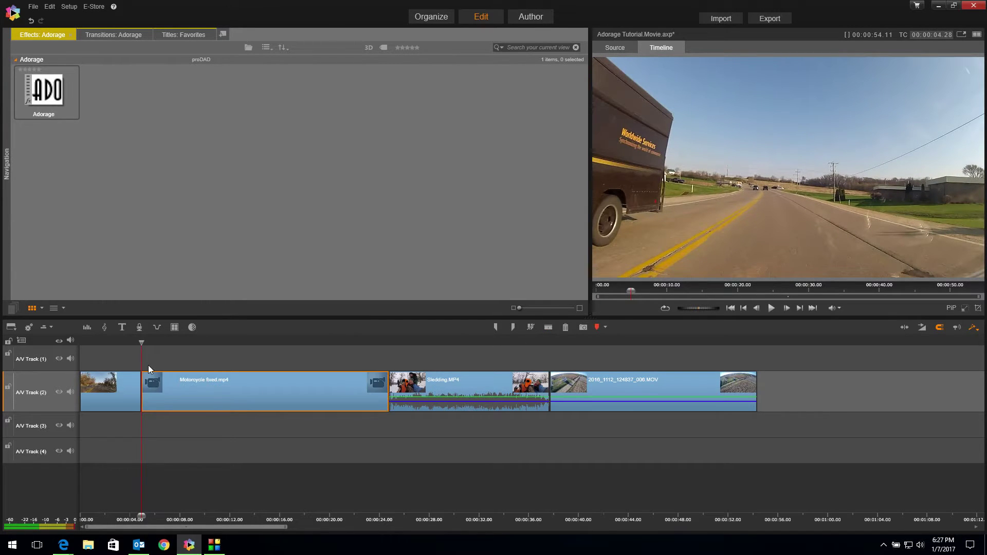
left_click(116, 390)
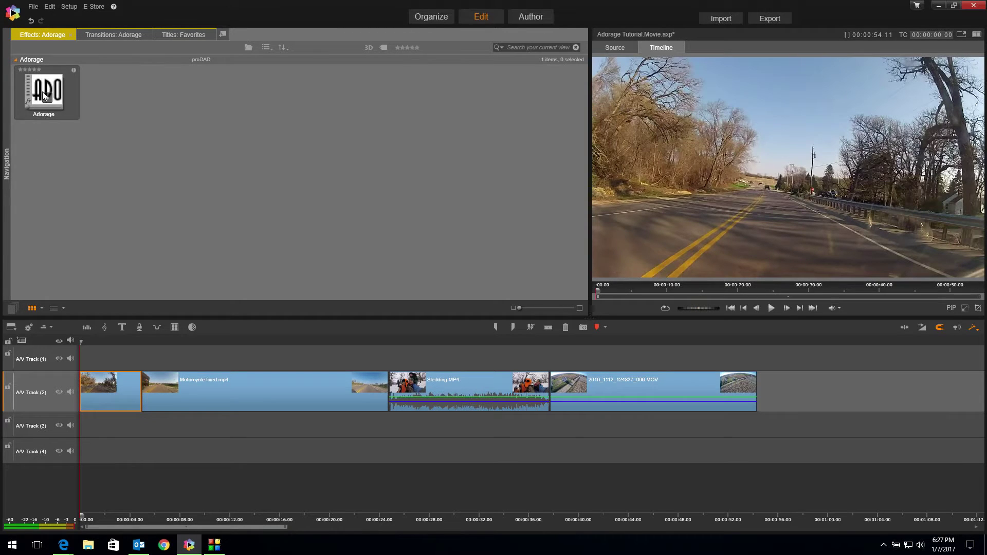
left_click_drag(42, 92, 112, 384)
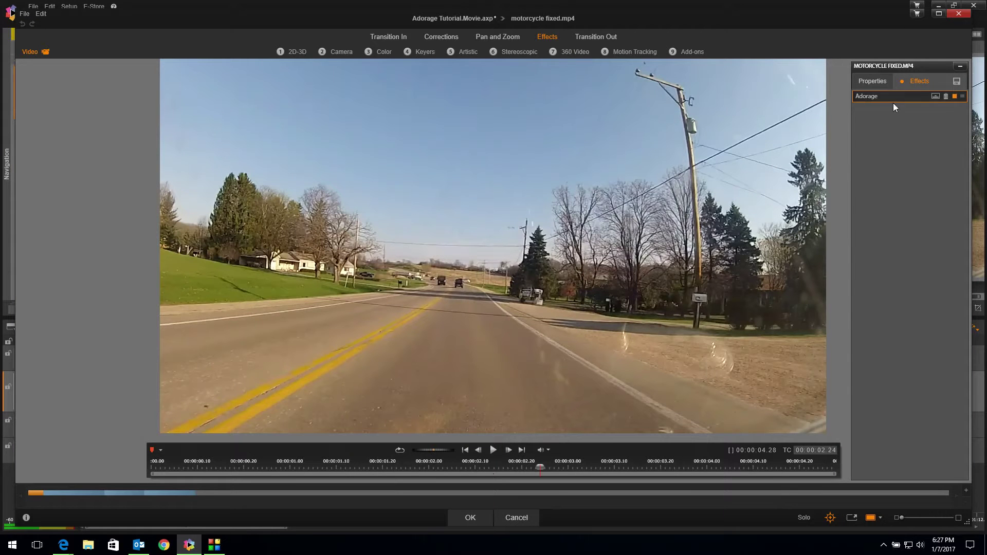
Step: Open the proDAD Adorage plug-in window from the Adorage effect's settings
left_click(935, 96)
left_click(919, 125)
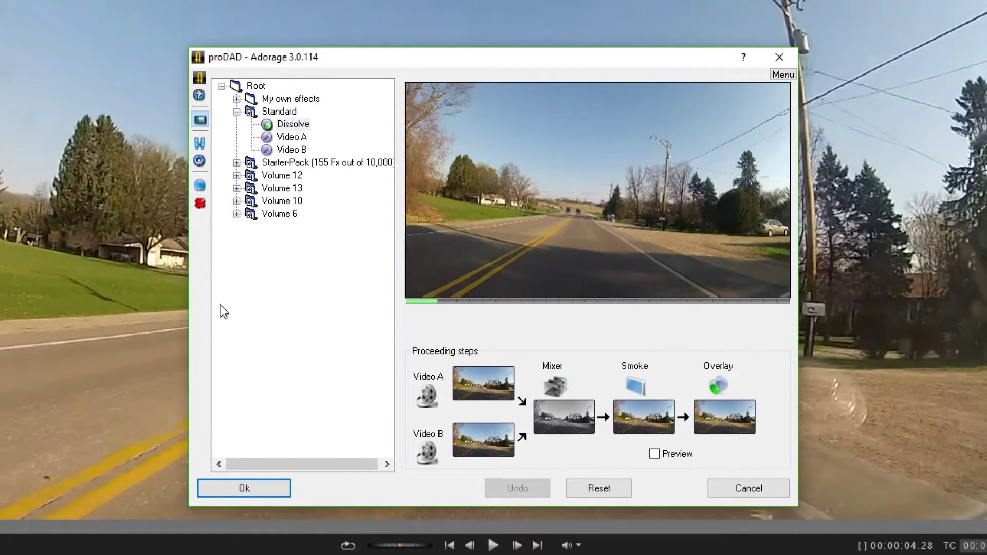
Step: Choose Trio-Stars from Starter-Pack > Free Sample-Fx from Vol 6 and confirm it
left_click(236, 163)
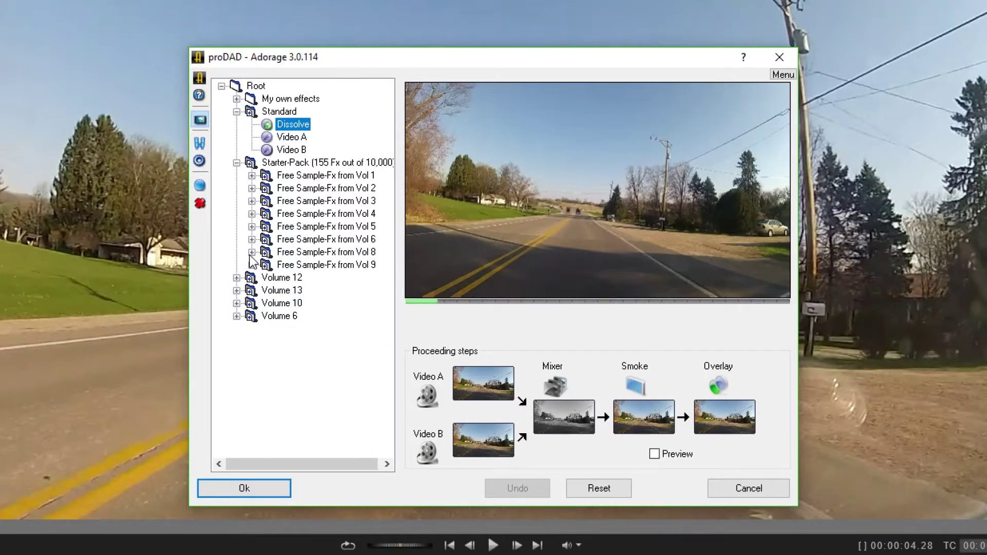
left_click(252, 240)
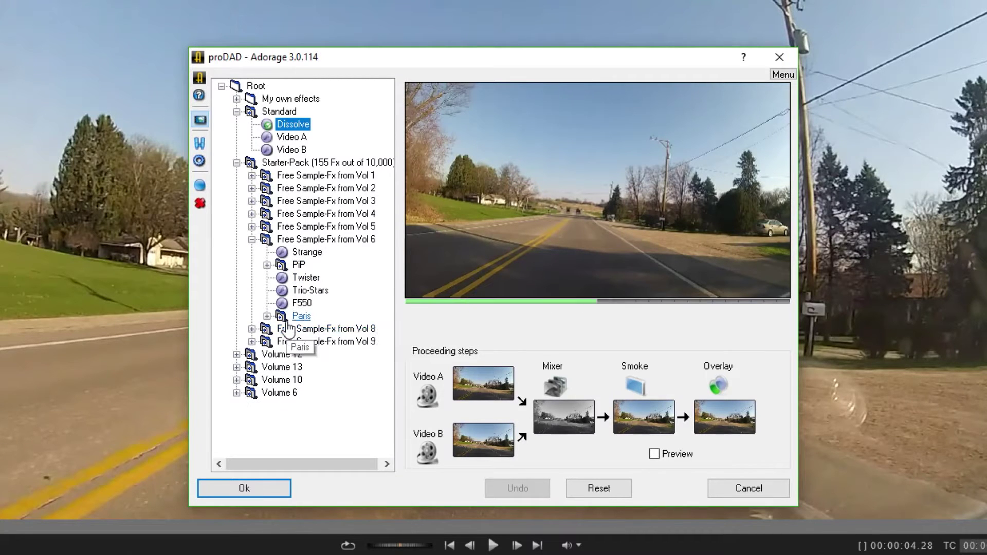
left_click(310, 290)
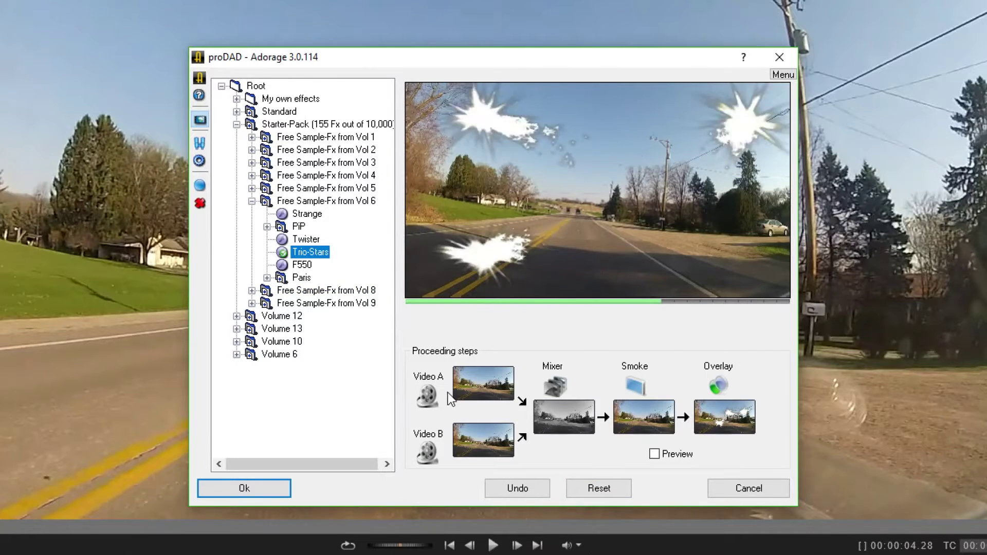
mouse_move(507, 234)
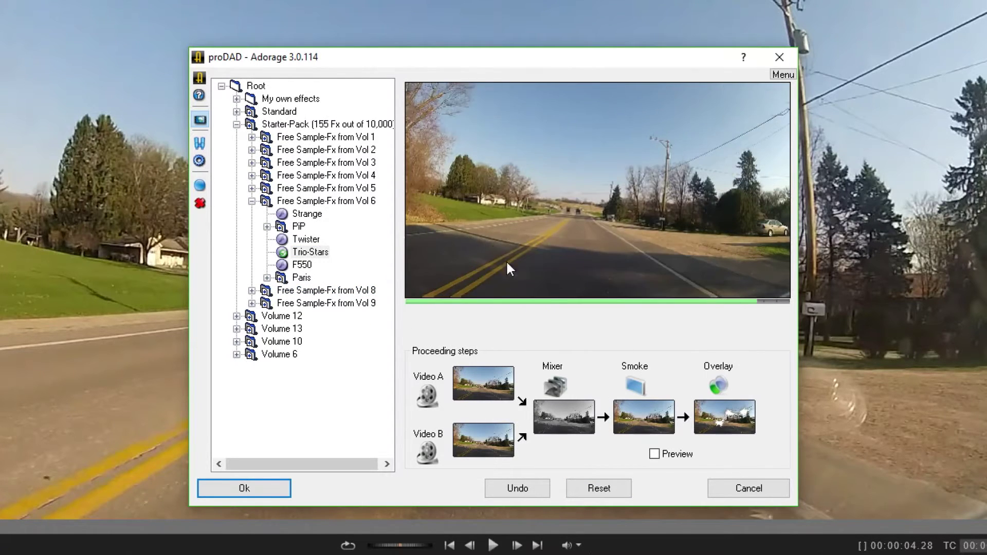
mouse_move(547, 183)
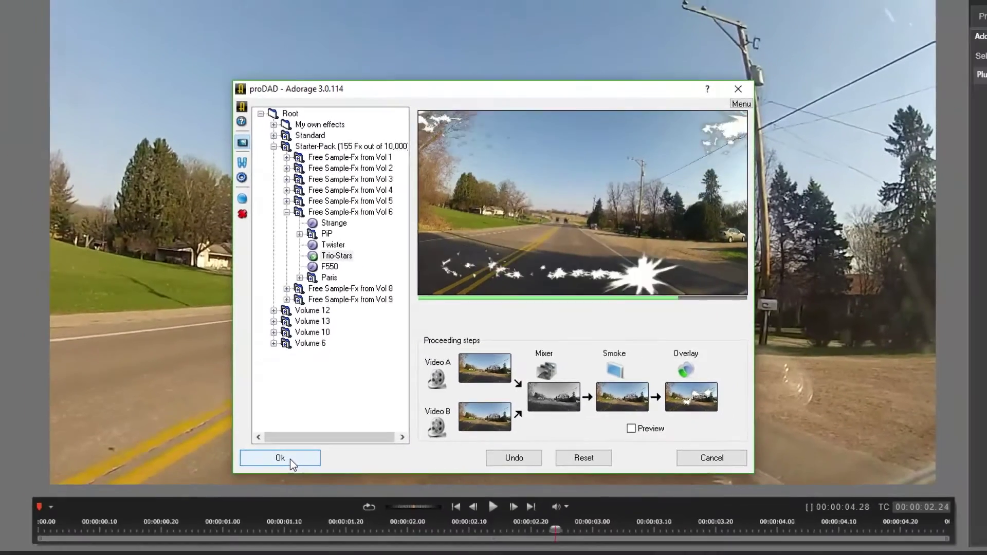
left_click(290, 459)
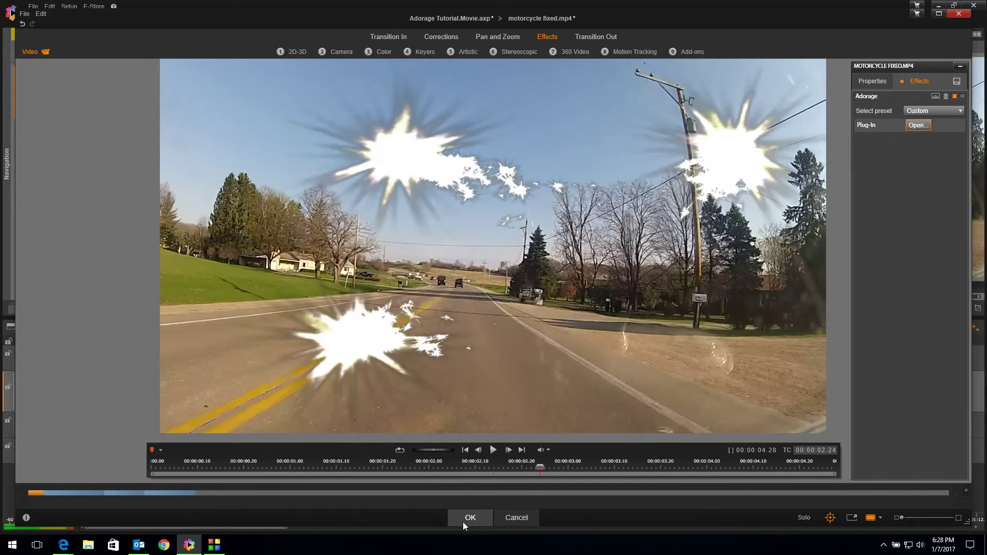
Step: Close the effects editor, preview the starburst clip from the start, then show Titles: Favorites
left_click(467, 519)
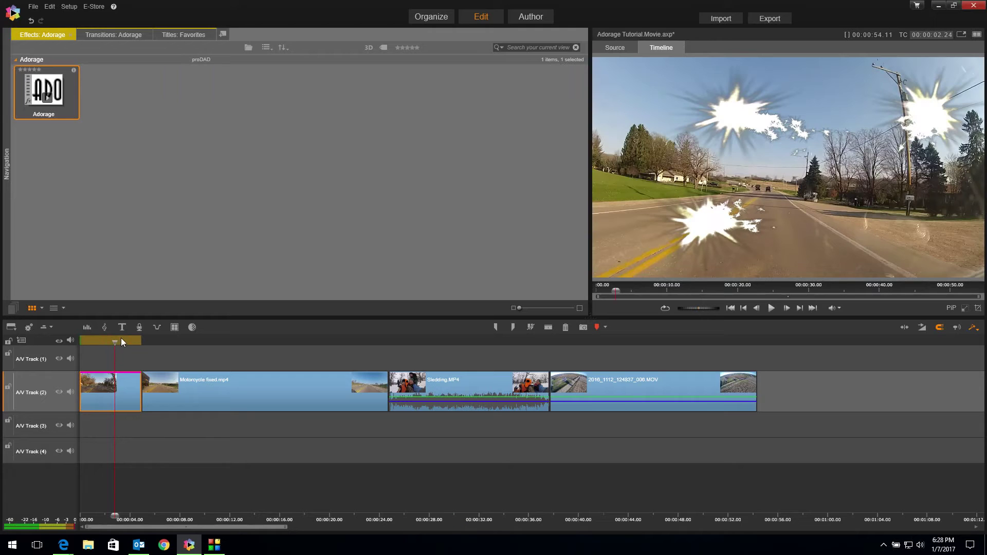
left_click_drag(121, 342, 77, 355)
key("space")
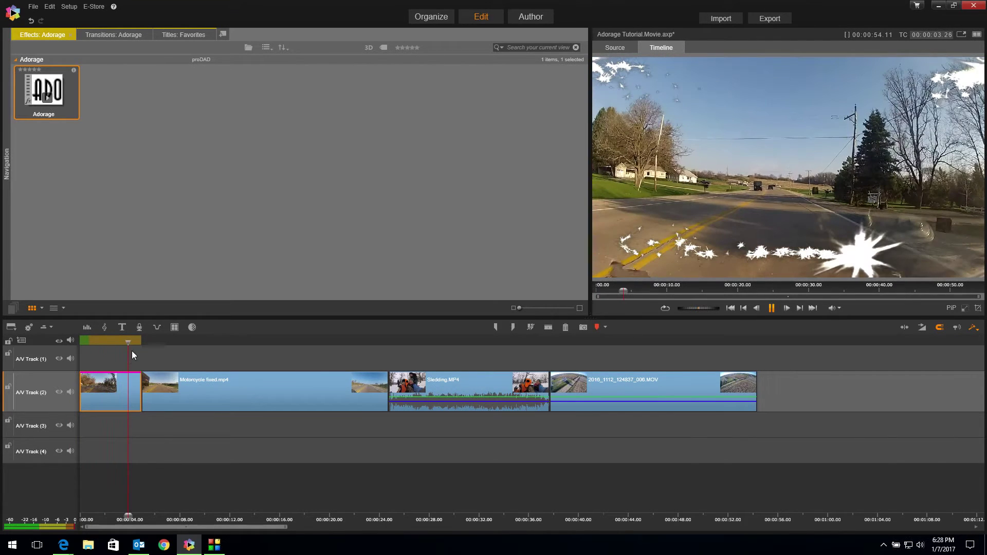
left_click(128, 341)
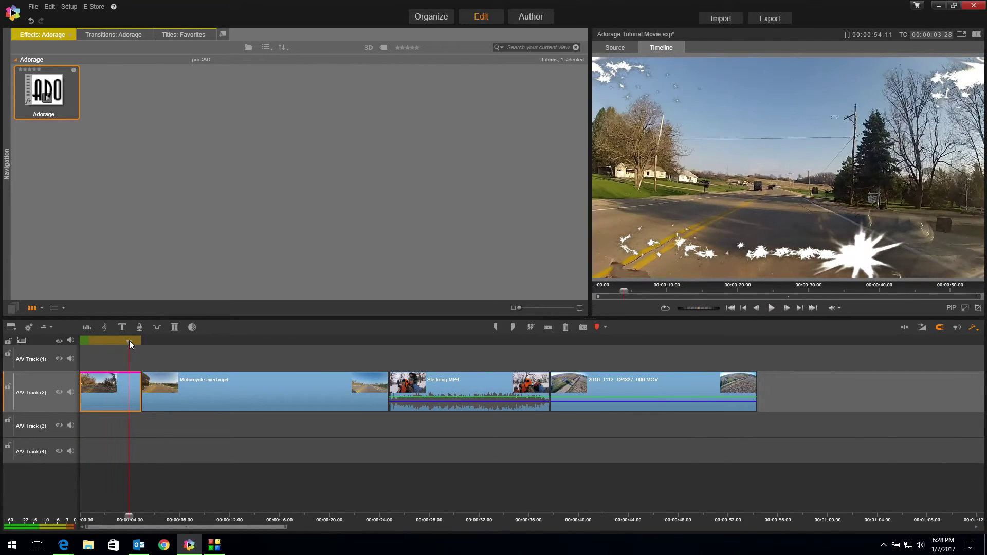
left_click(186, 34)
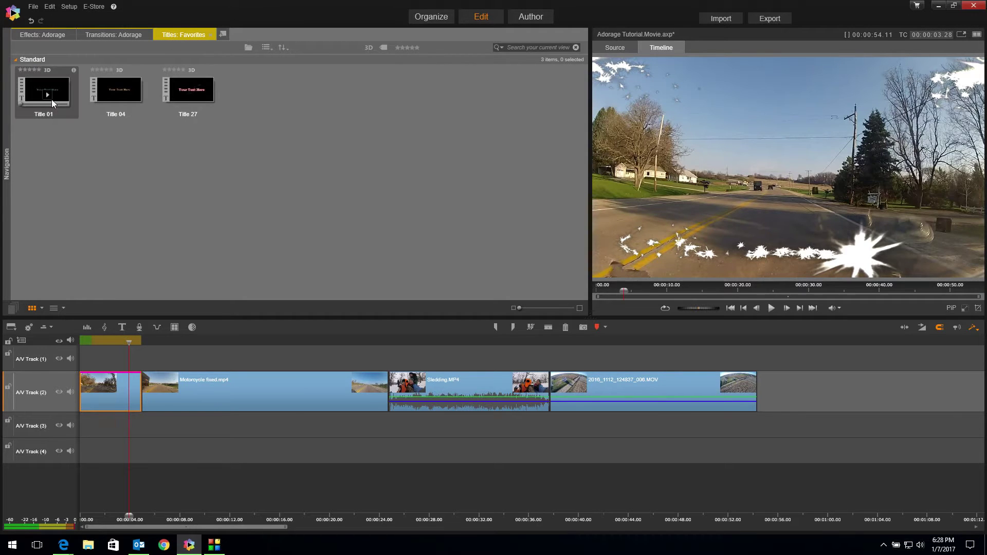
Step: Place Title 01 on A/V Track 1, just after the start of the opening clip
left_click(41, 83)
left_click_drag(41, 84, 88, 369)
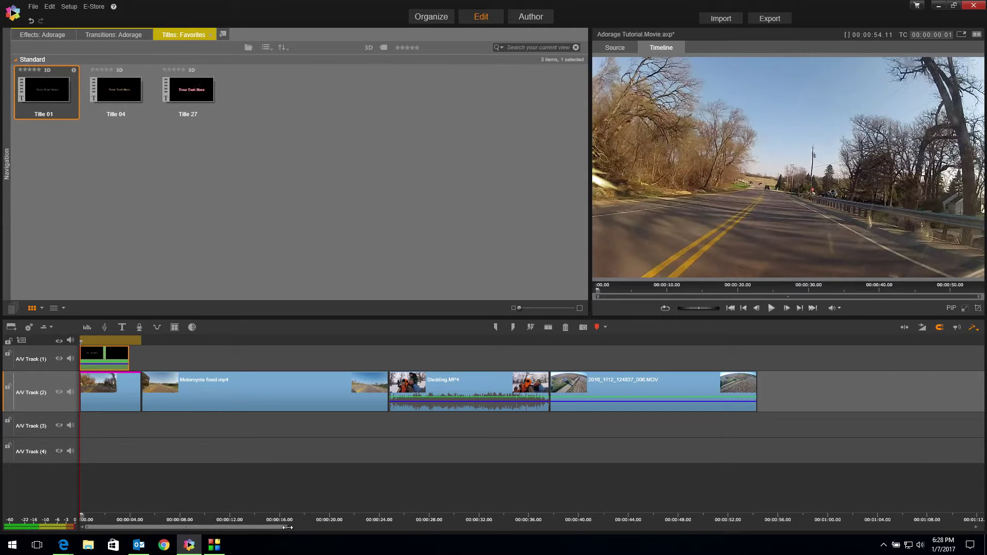
left_click_drag(287, 528, 199, 527)
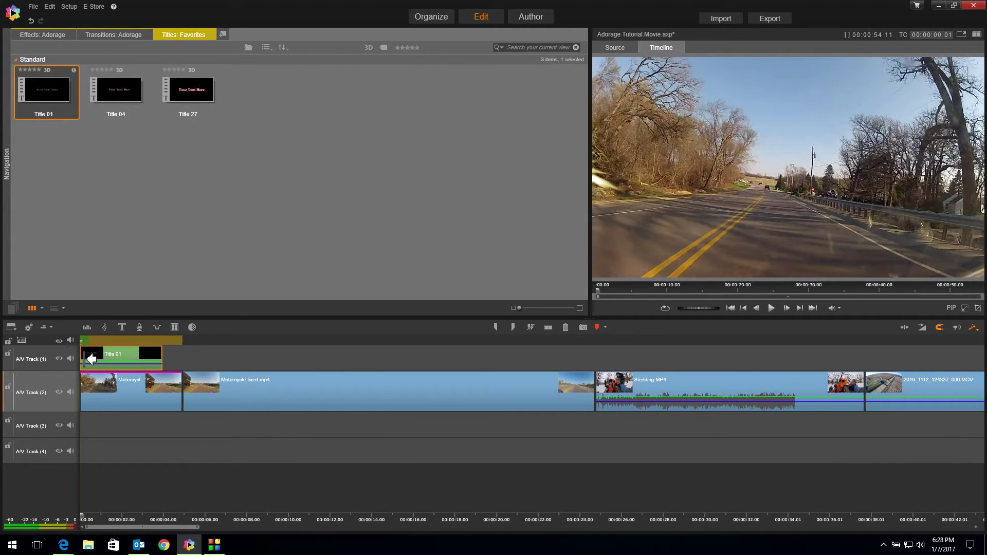
mouse_move(127, 359)
left_mouse_down()
mouse_move(137, 358)
mouse_move(103, 342)
mouse_move(62, 349)
mouse_move(150, 335)
mouse_move(133, 340)
left_mouse_up()
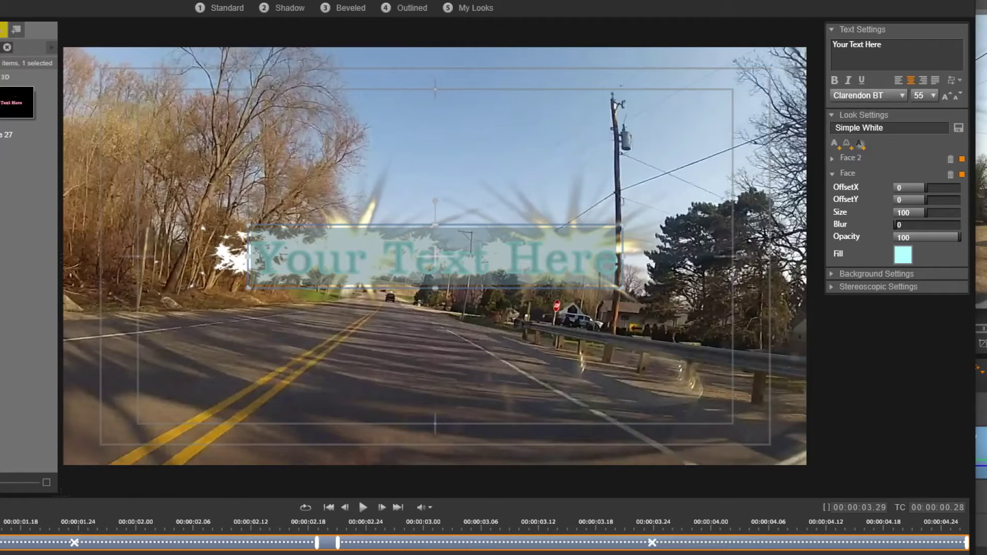
Step: Give the title text a near-white fill colour
left_click(902, 257)
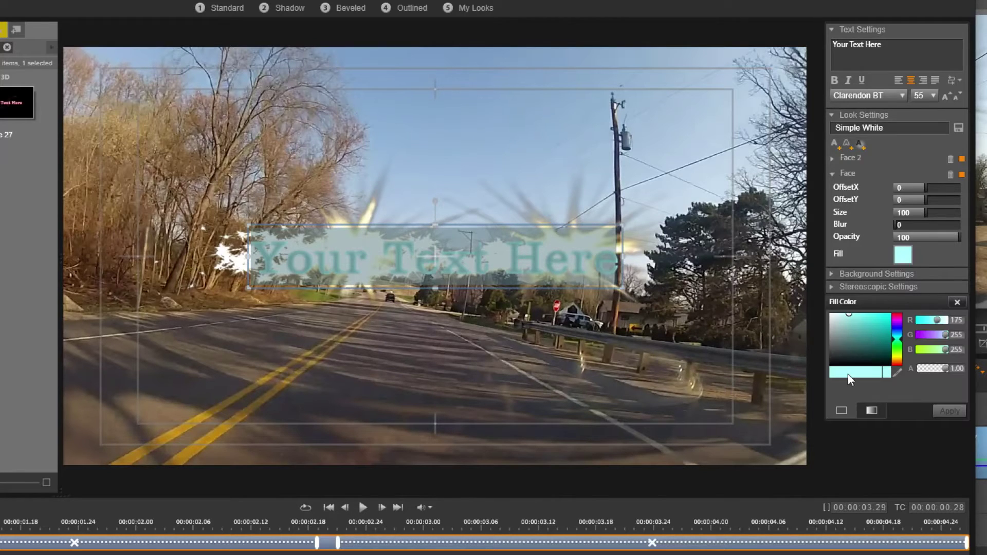
left_click(831, 316)
left_click(949, 411)
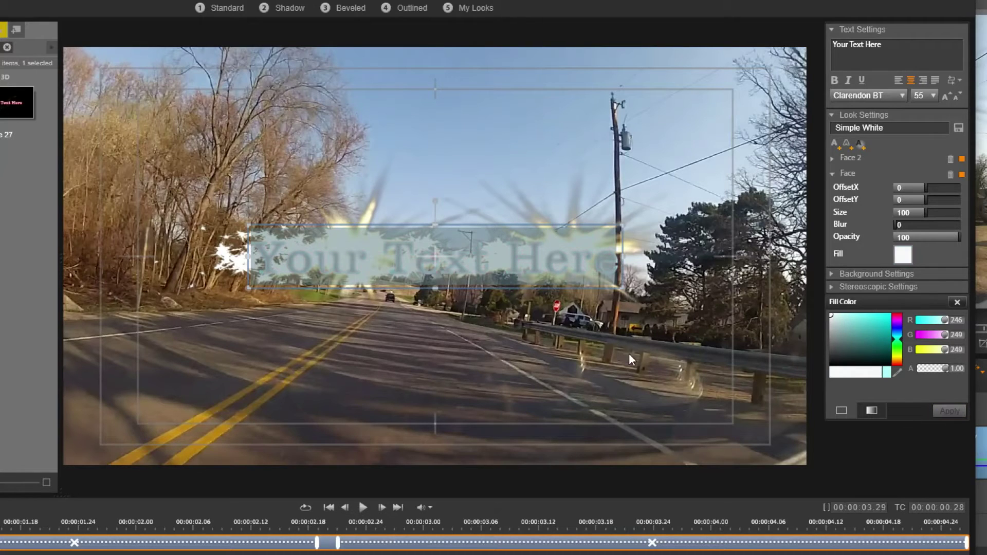
left_click(520, 363)
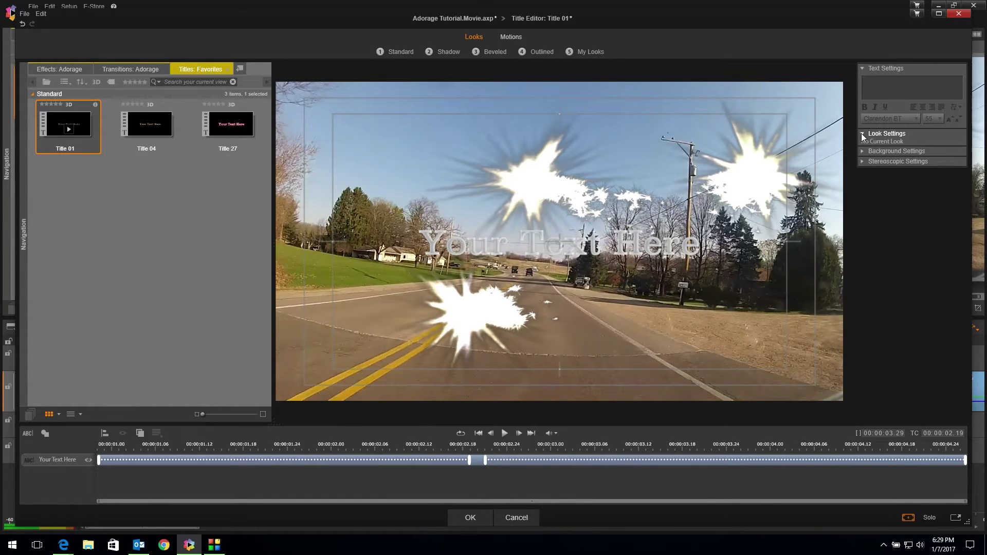
Step: Add a nearly black dark grey shadow layer to the whole 'Your Text Here' text
left_click(566, 244)
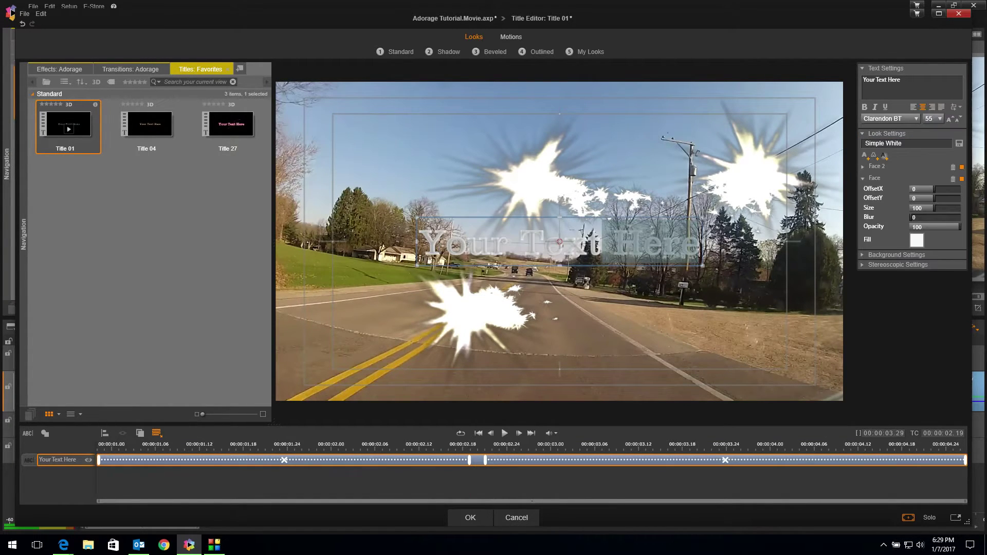
left_click(483, 250)
key("ctrl+a")
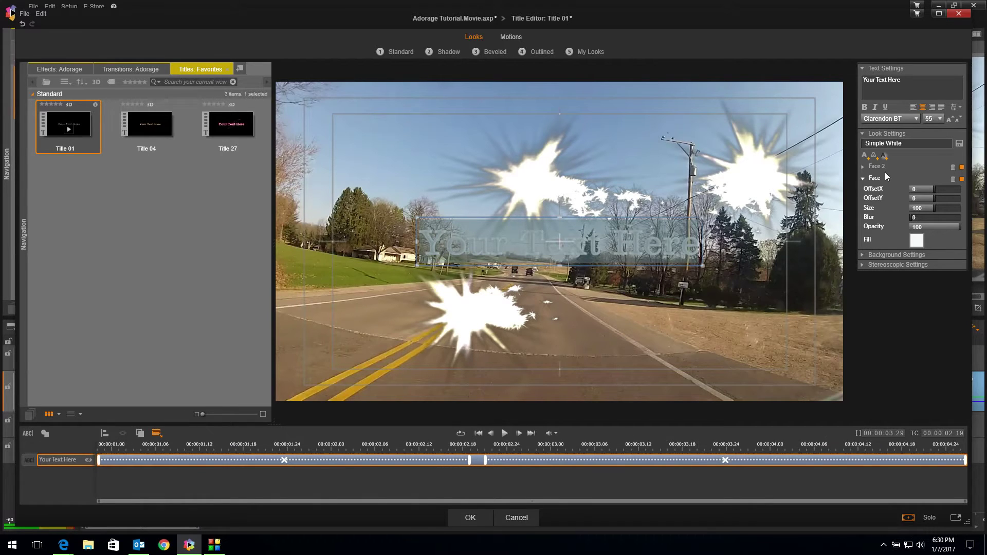
left_click(885, 155)
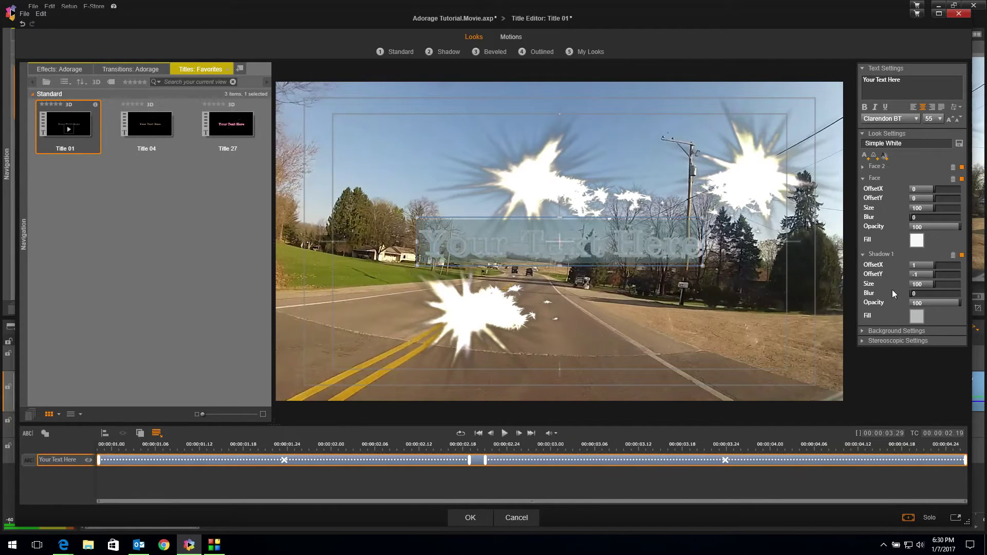
left_click(915, 318)
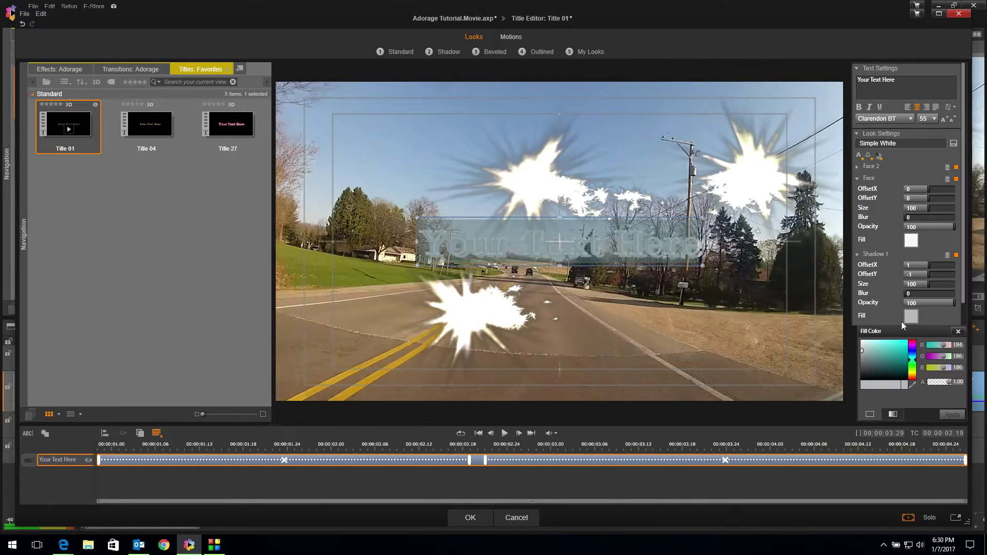
left_click(862, 376)
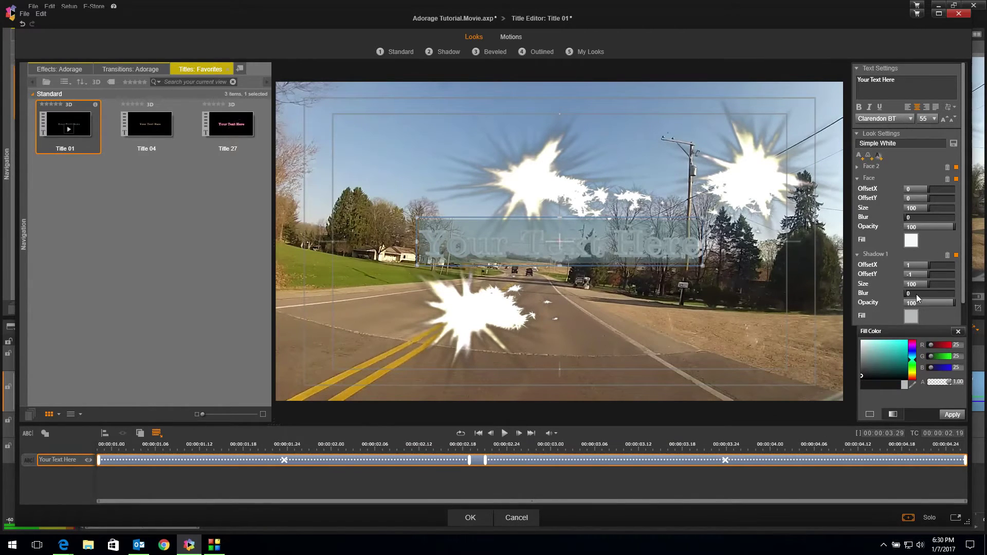
left_click(952, 414)
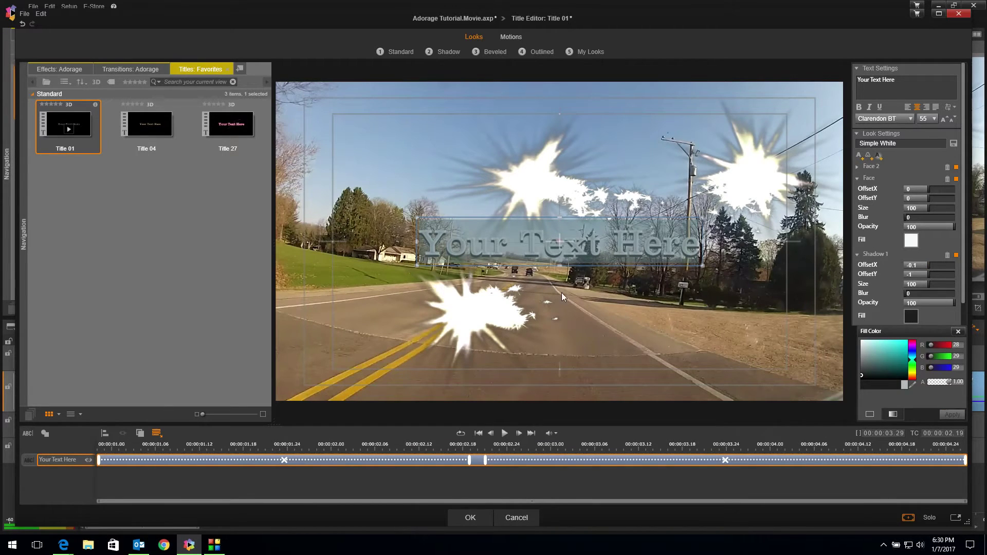
left_click(600, 295)
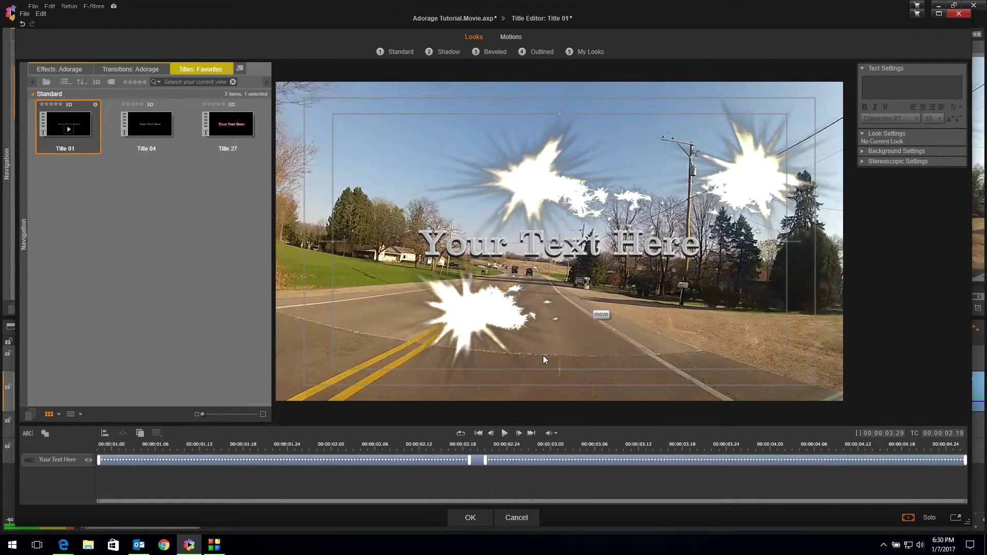
Step: Delete the title's exit motion and move its start later to delay the entry animation
left_click(804, 463)
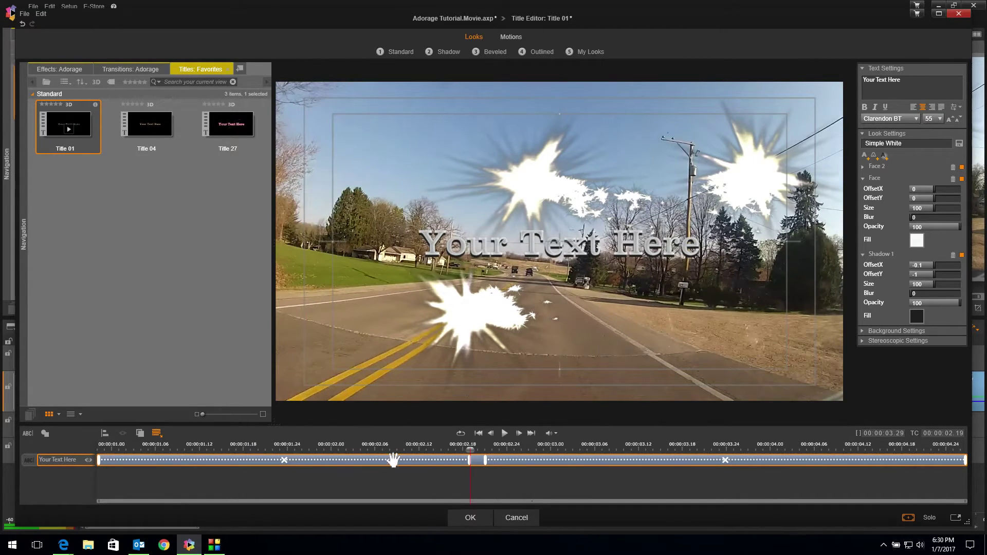
left_click(792, 461)
left_click(725, 460)
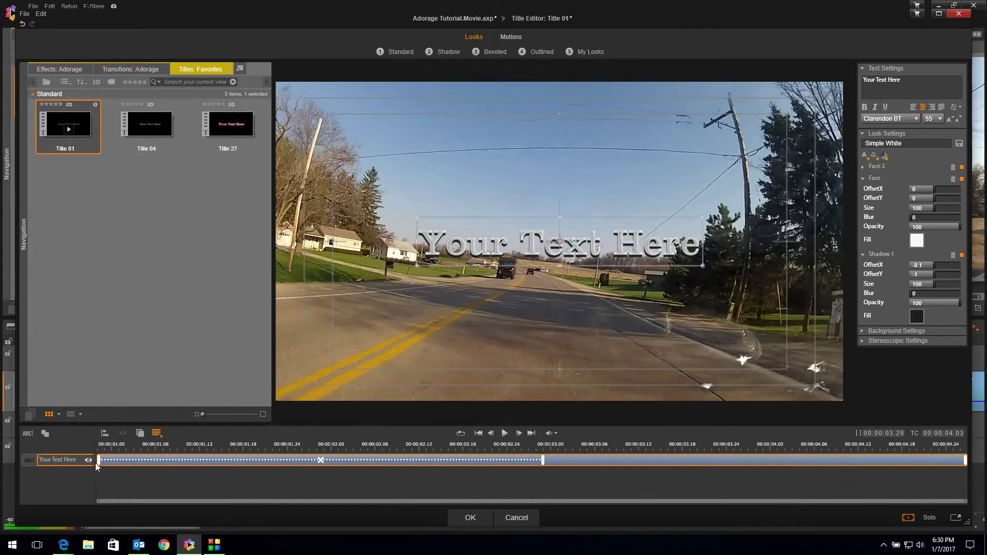
left_click_drag(97, 462, 164, 461)
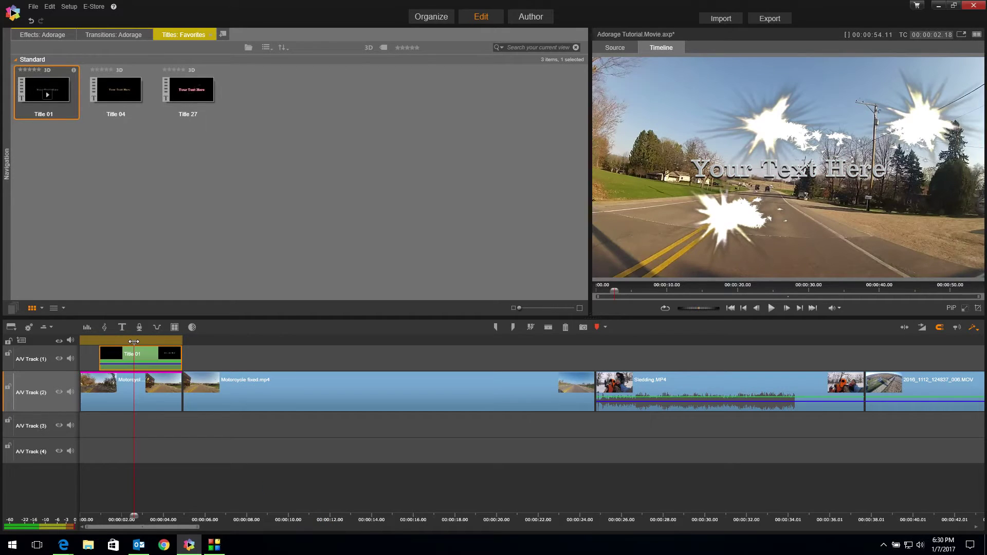
Step: Rewind to the project start and reopen Title 01 in the Title Editor
mouse_move(134, 342)
left_mouse_down()
mouse_move(71, 354)
mouse_move(180, 338)
mouse_move(83, 347)
mouse_move(146, 343)
left_mouse_up()
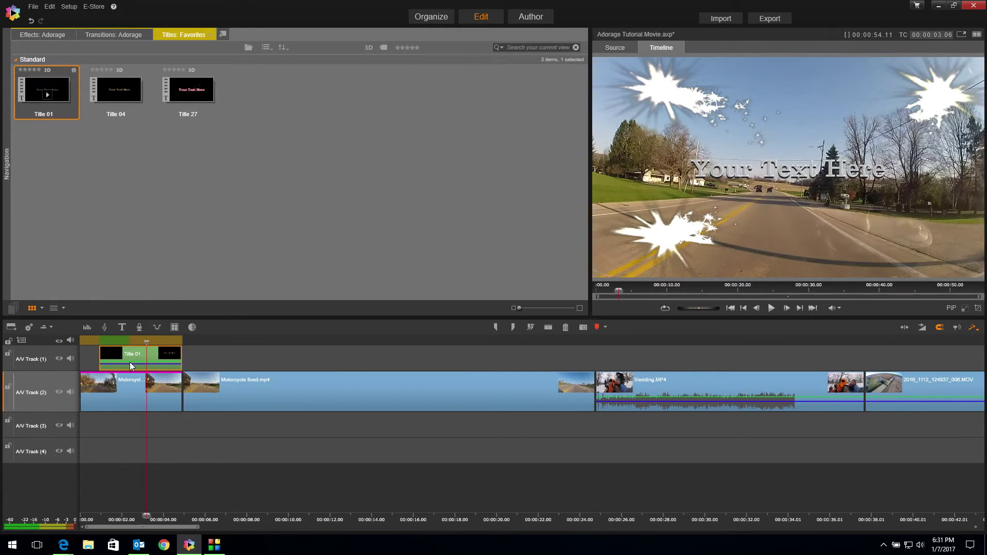
double_click(127, 357)
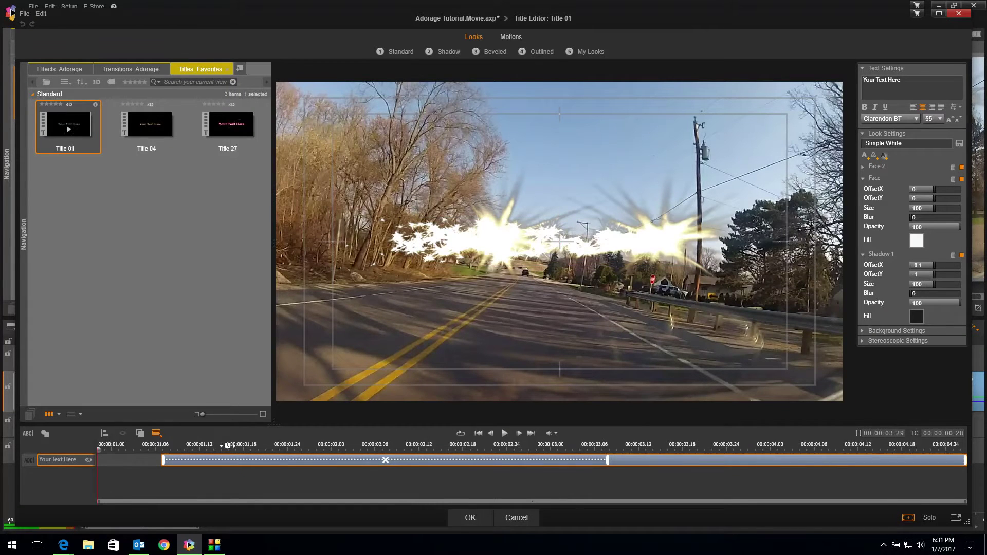
Step: Retype the Title 01 text as 'A Ride in the Country' and accept the title editor
left_click(251, 445)
left_click_drag(253, 449, 551, 450)
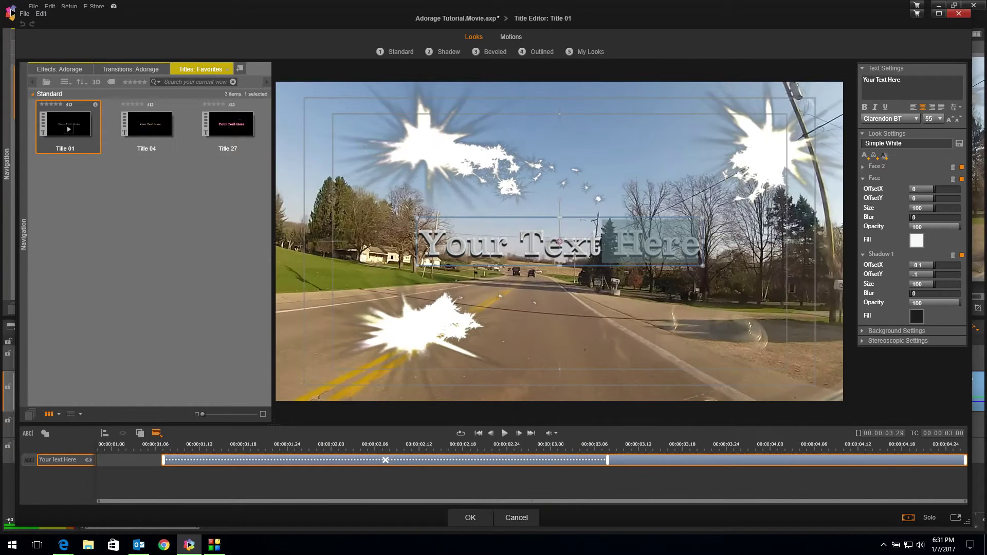
double_click(429, 251)
key("ctrl+a")
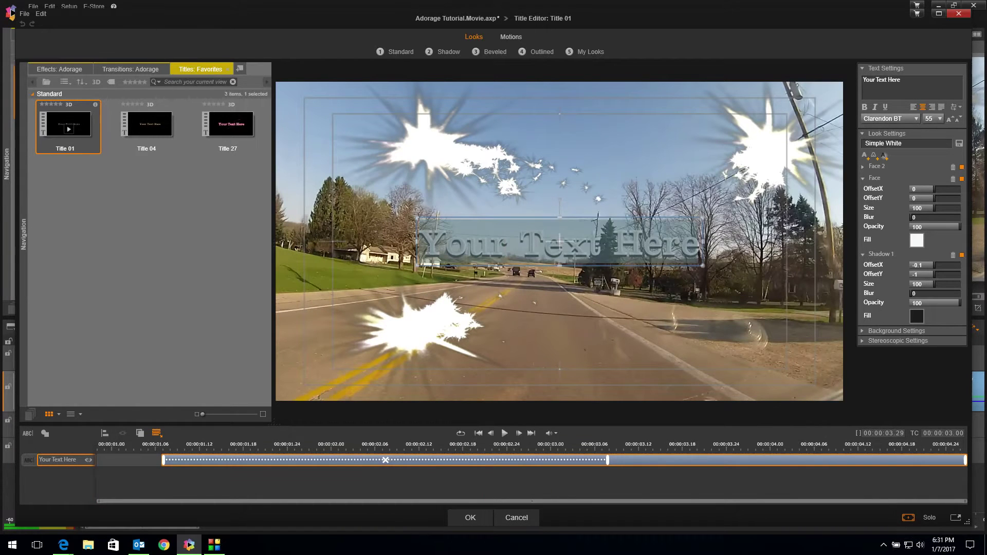
type("A")
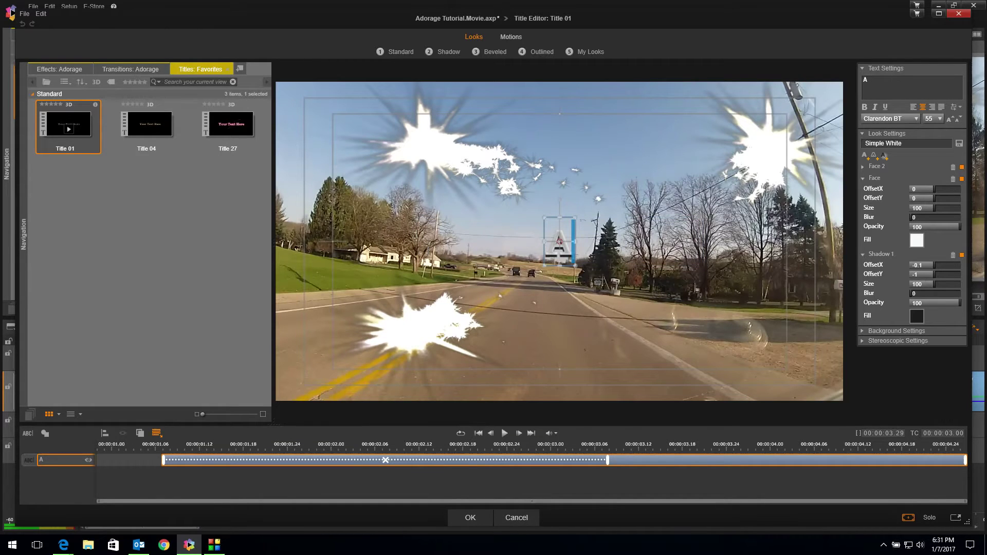
type(" Ride in th")
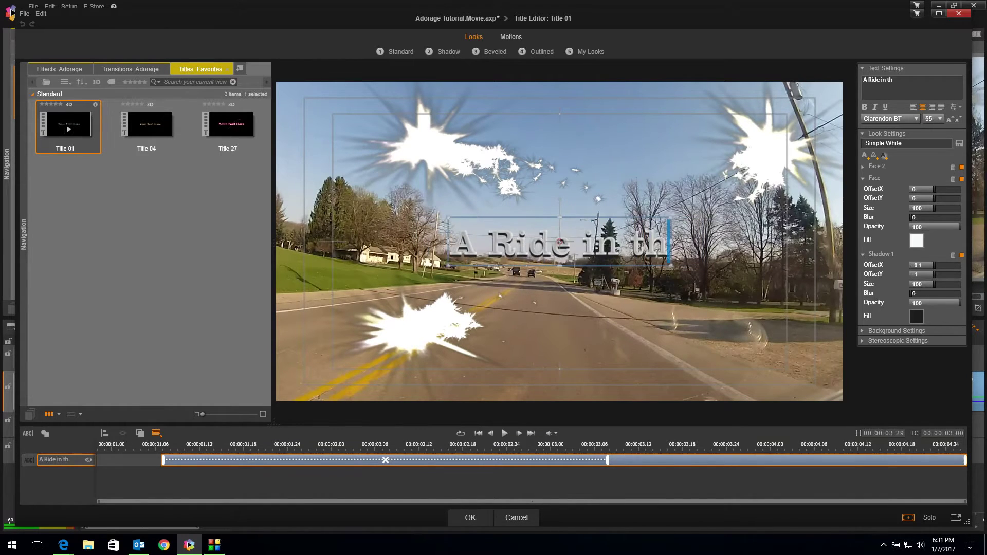
type("e COun")
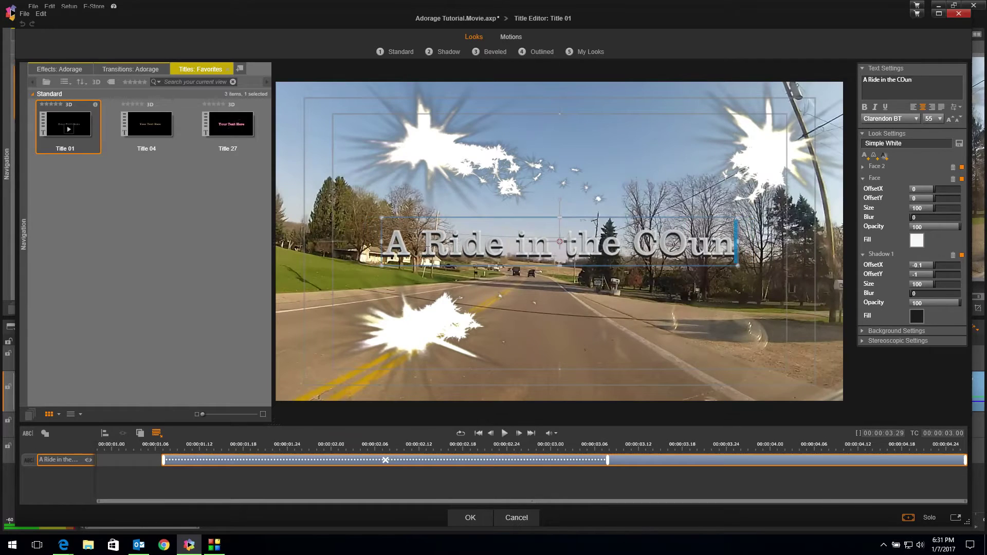
key("BackSpace")
key("BackSpace")
key("BackSpace")
type("ountry")
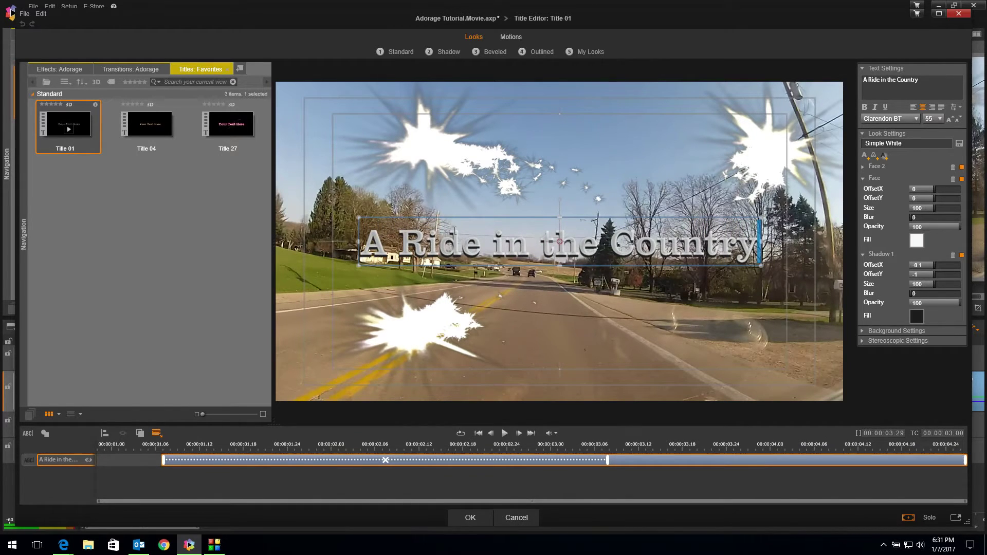
left_click(568, 323)
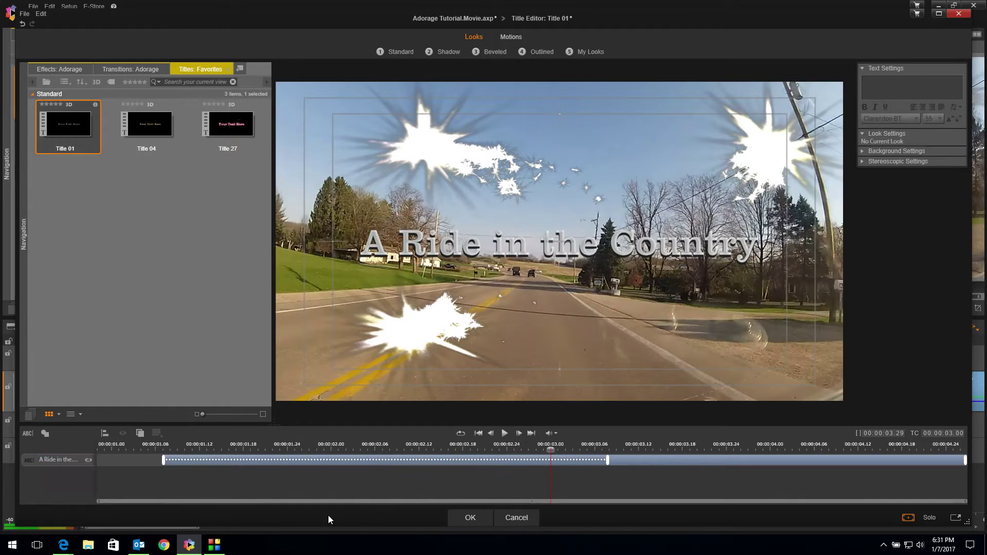
left_click(472, 518)
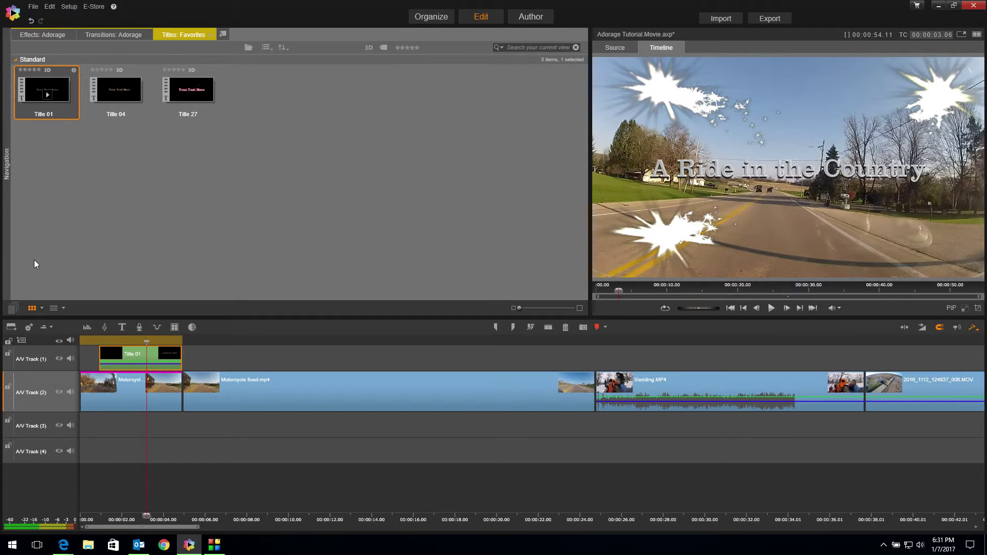
key("Home")
key("space")
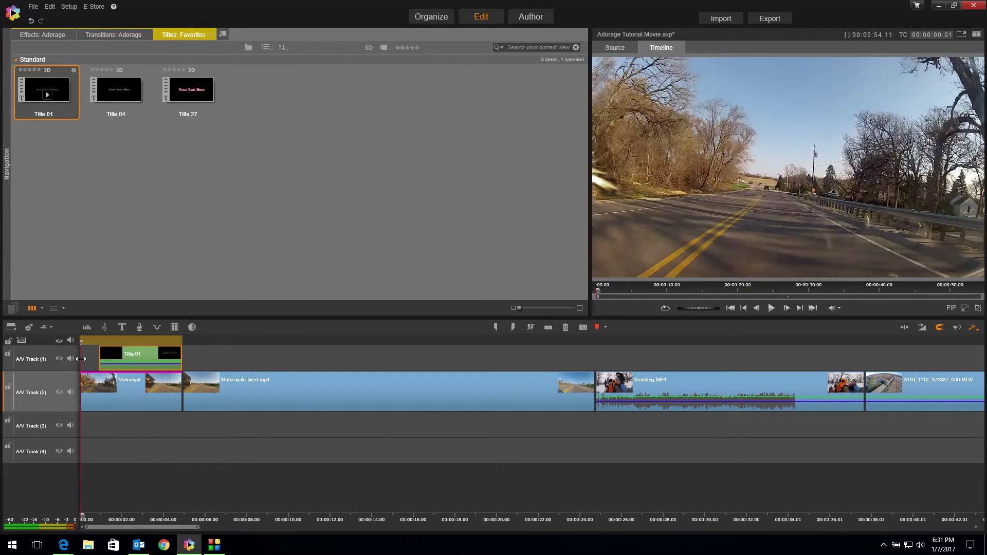
left_click_drag(112, 355, 337, 368)
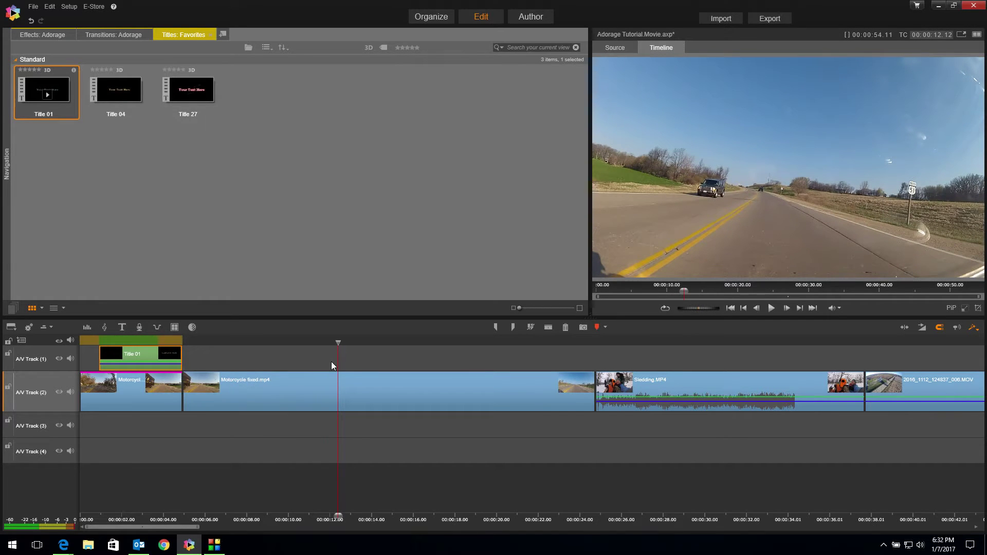
Step: Split Motorcycle fixed.mp4 at about 12 and 16 seconds to isolate a short middle piece
left_click(545, 330)
left_click_drag(341, 343, 414, 345)
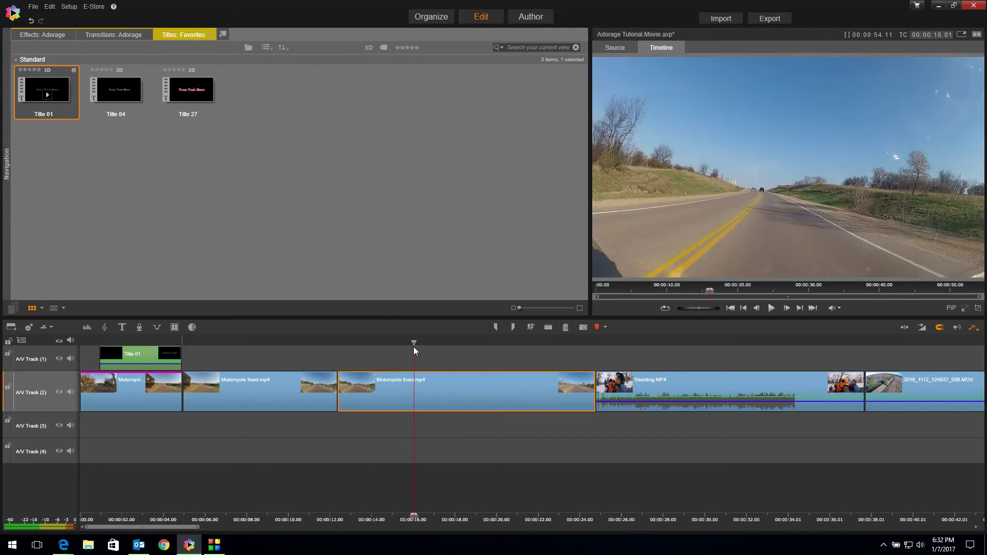
left_click(548, 330)
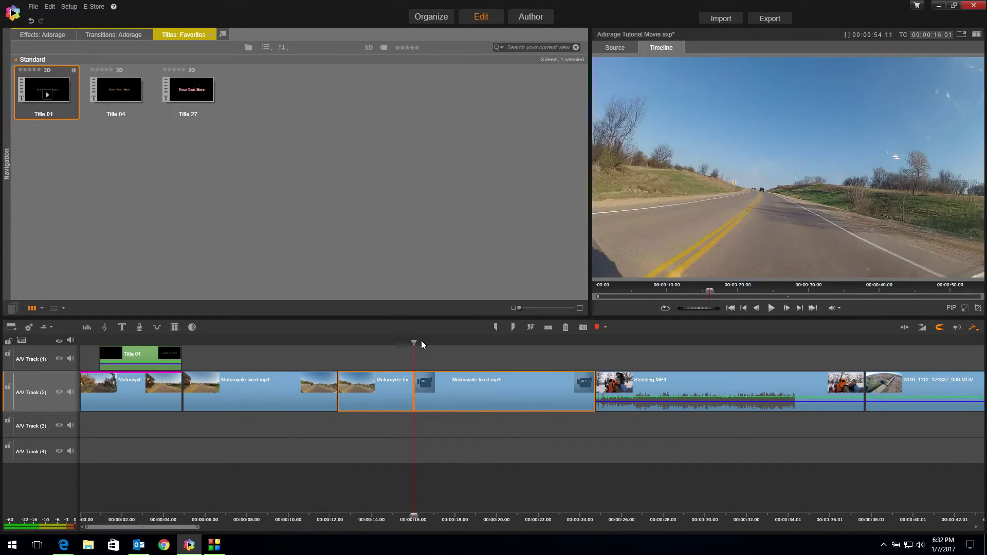
left_click_drag(413, 343, 363, 340)
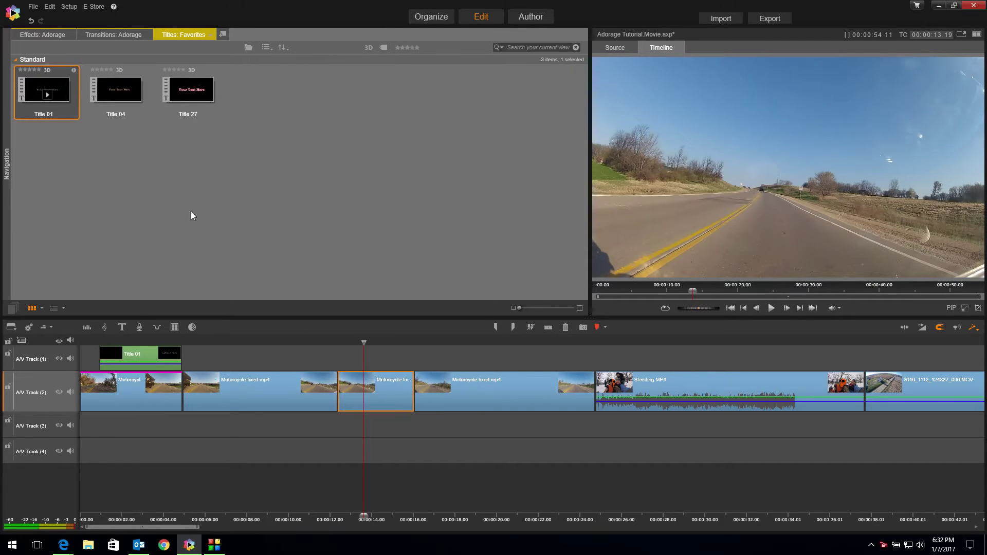
Step: Drop the Adorage effect from the Effects: Adorage library onto the middle motorcycle piece
left_click(43, 36)
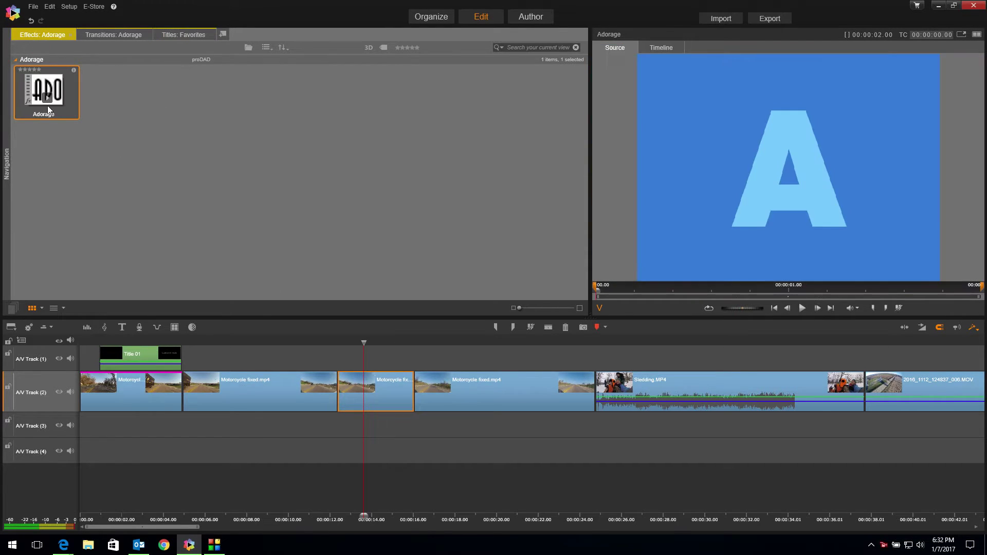
left_click_drag(32, 84, 372, 393)
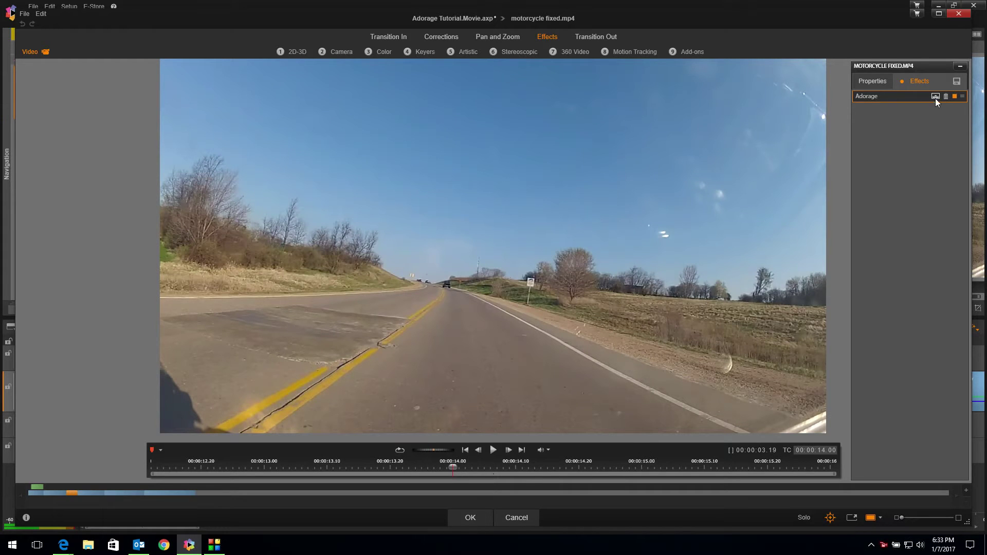
Step: Launch the Adorage plug-in and preview Fog-1, Planet Earth, Roller-blind, Bonanza and Skeleton from Free Sample-Fx from Vol 1
left_click(936, 98)
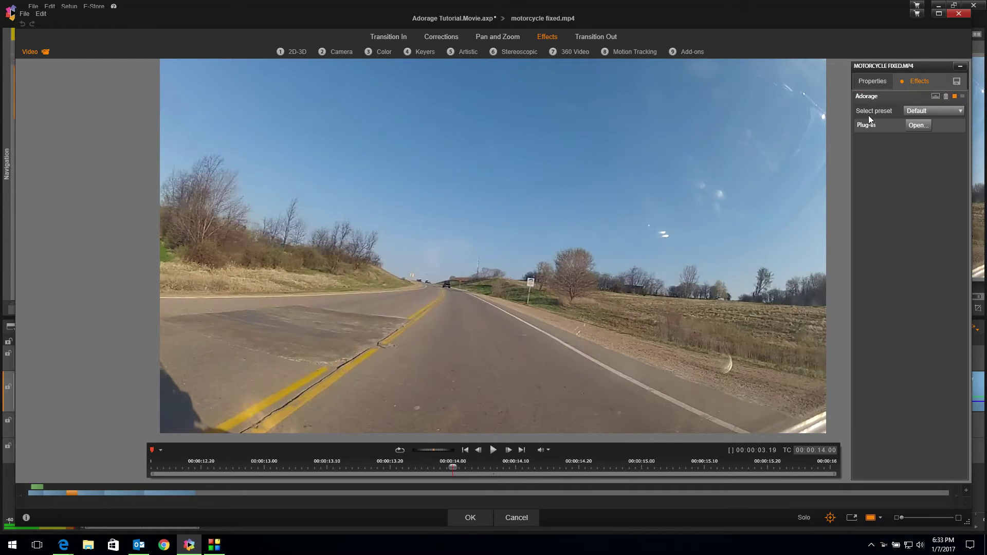
left_click(918, 125)
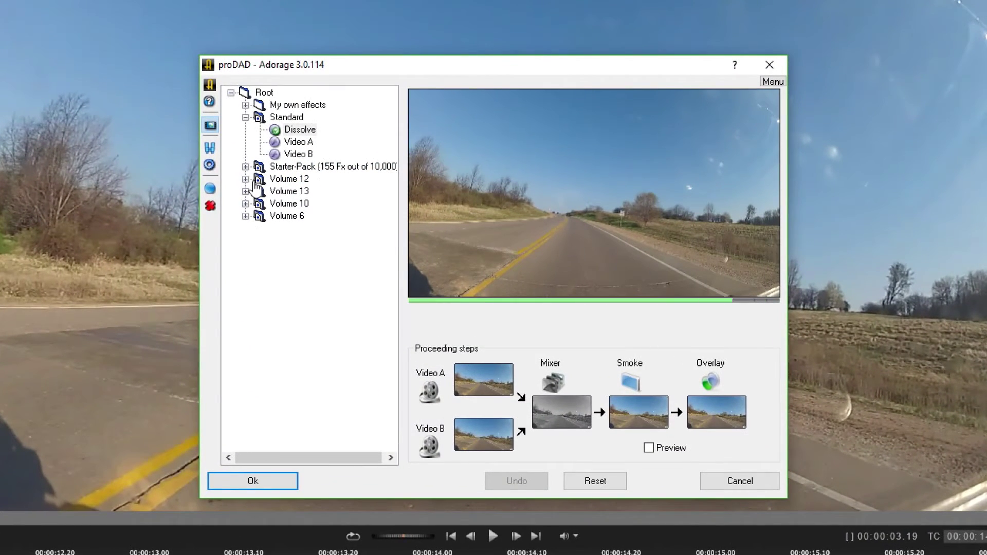
left_click(245, 166)
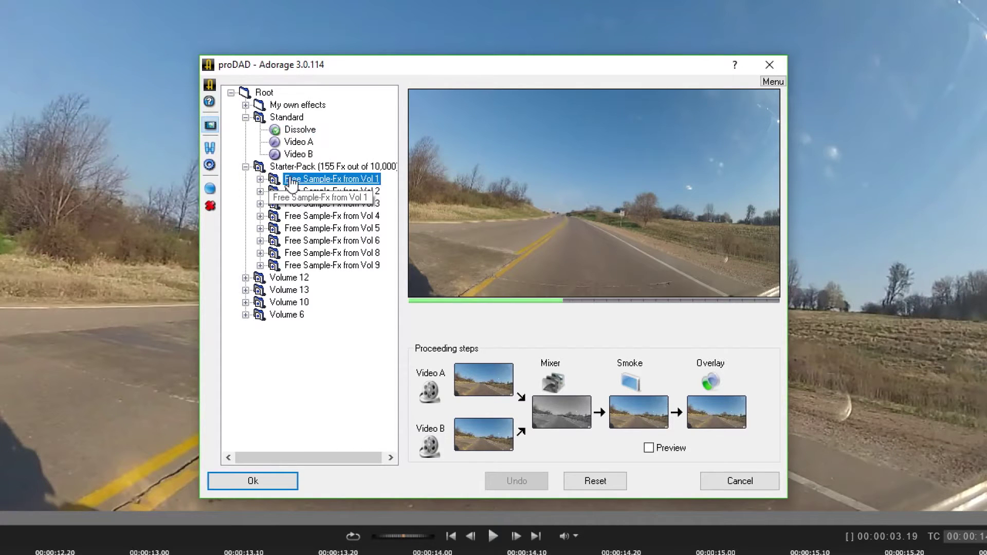
left_click(292, 179)
left_click(308, 179)
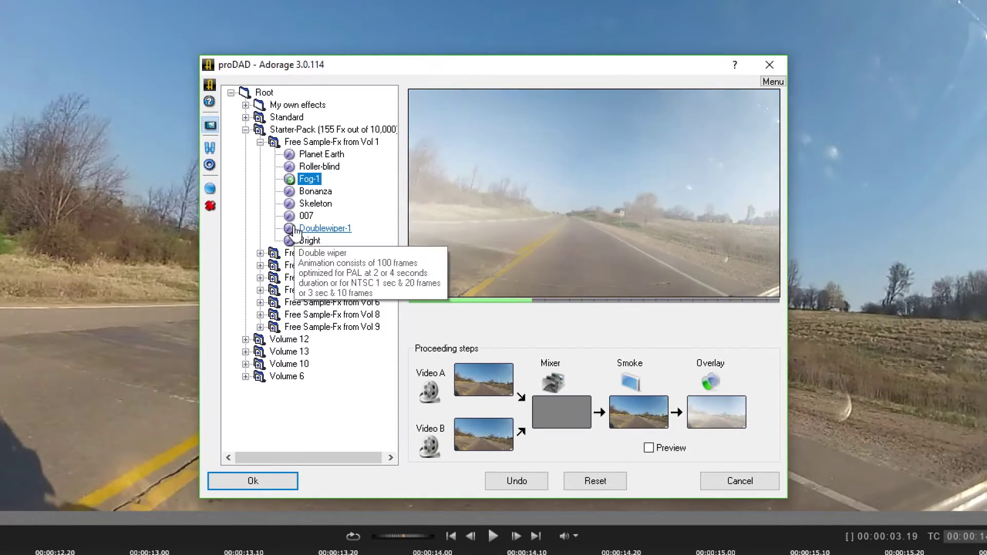
left_click(292, 155)
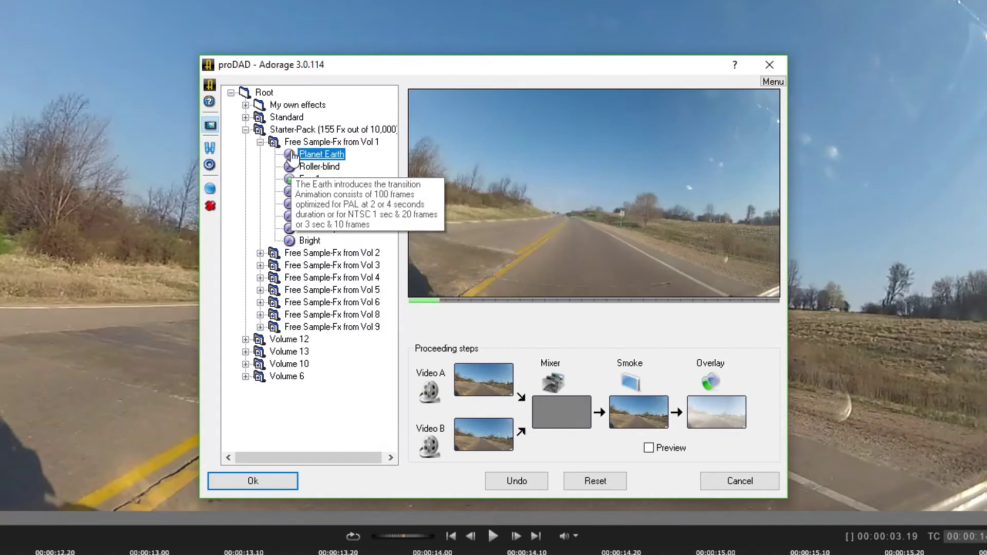
left_click(292, 169)
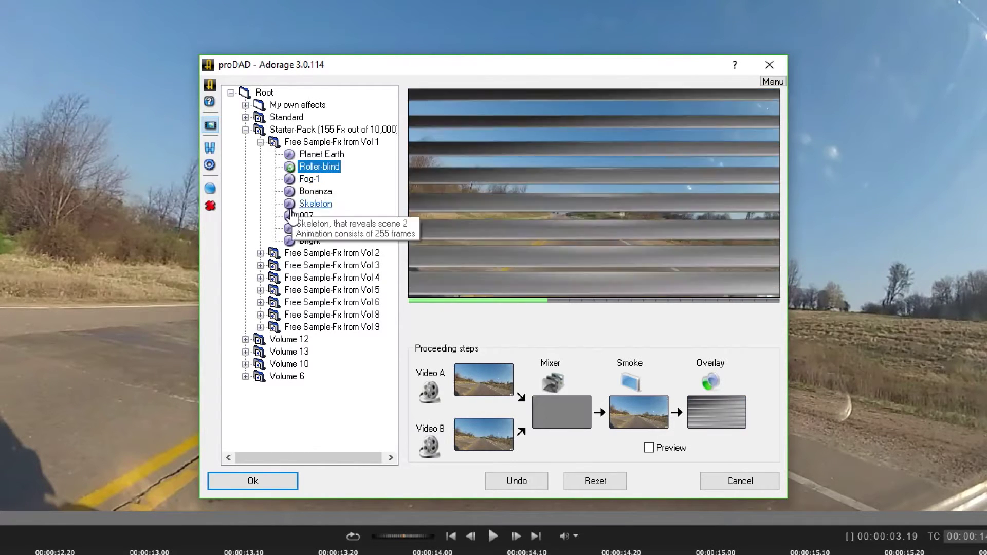
left_click(290, 191)
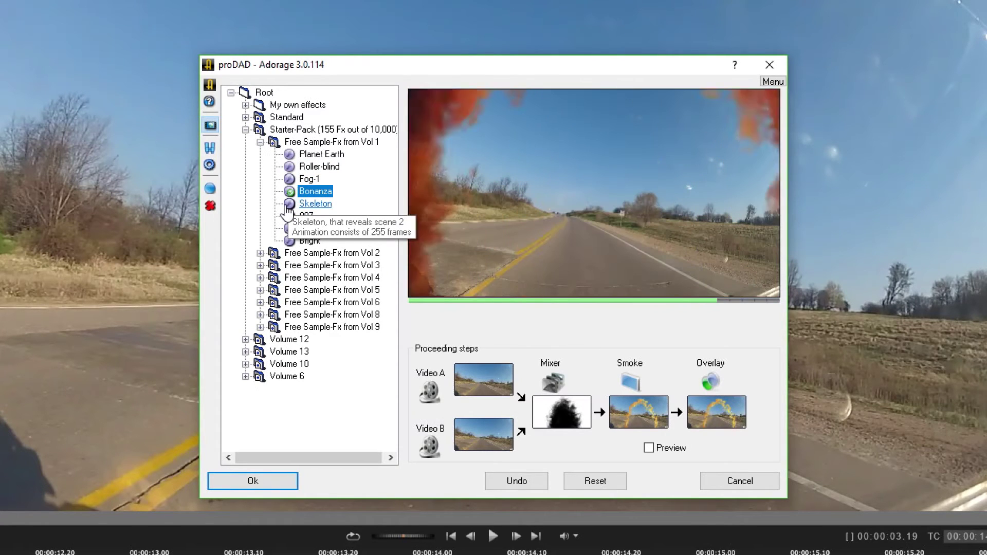
left_click(290, 206)
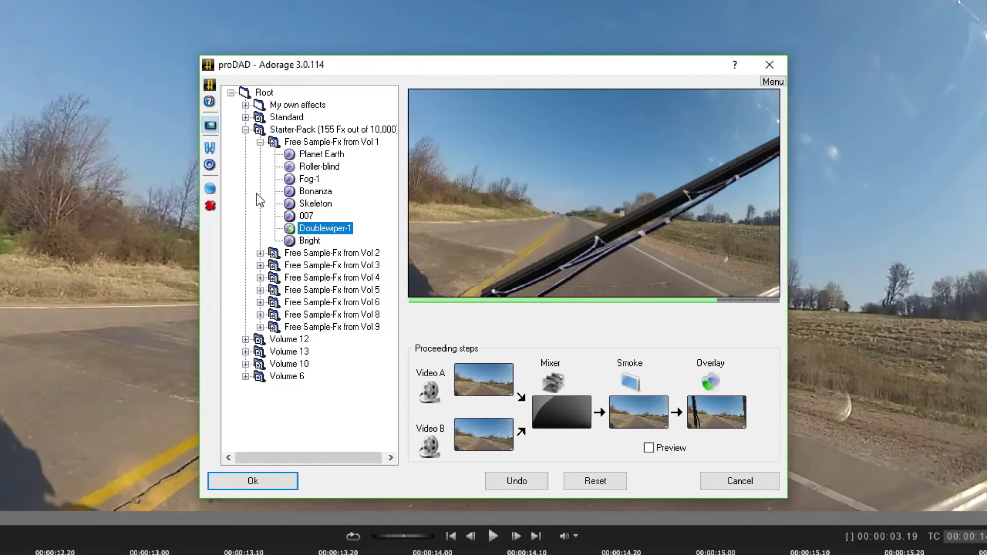
Step: Choose Fog-1 and open its overlay Effect settings
left_click(308, 179)
left_click(425, 308)
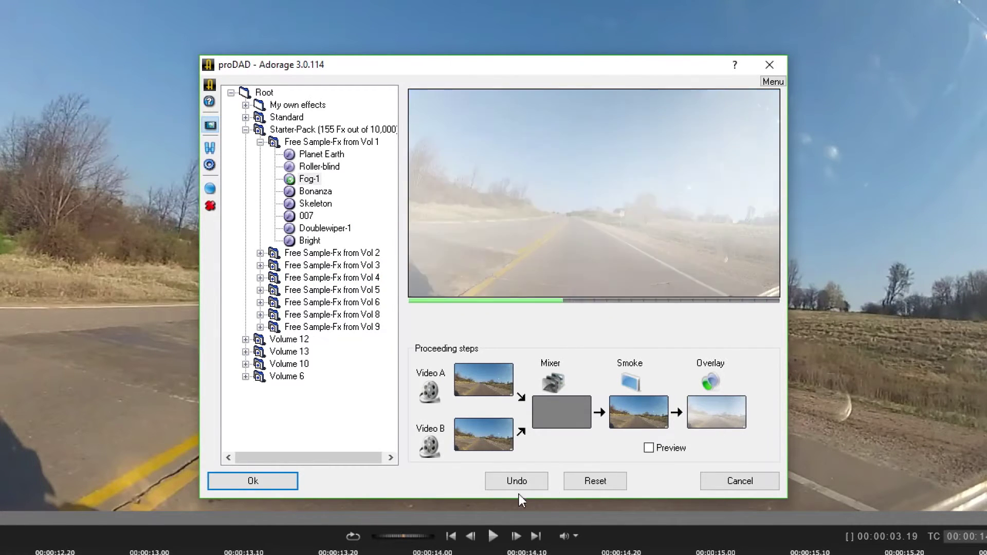
left_click(717, 415)
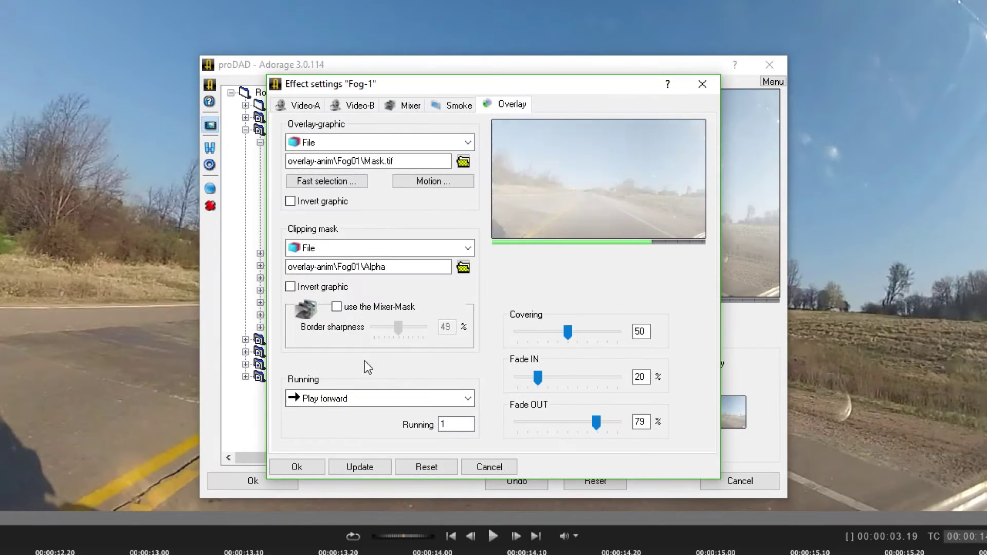
Step: Set the fog overlay to Play Ping-Pong with covering 60, then confirm and apply Fog-1
left_click(351, 399)
left_click(317, 442)
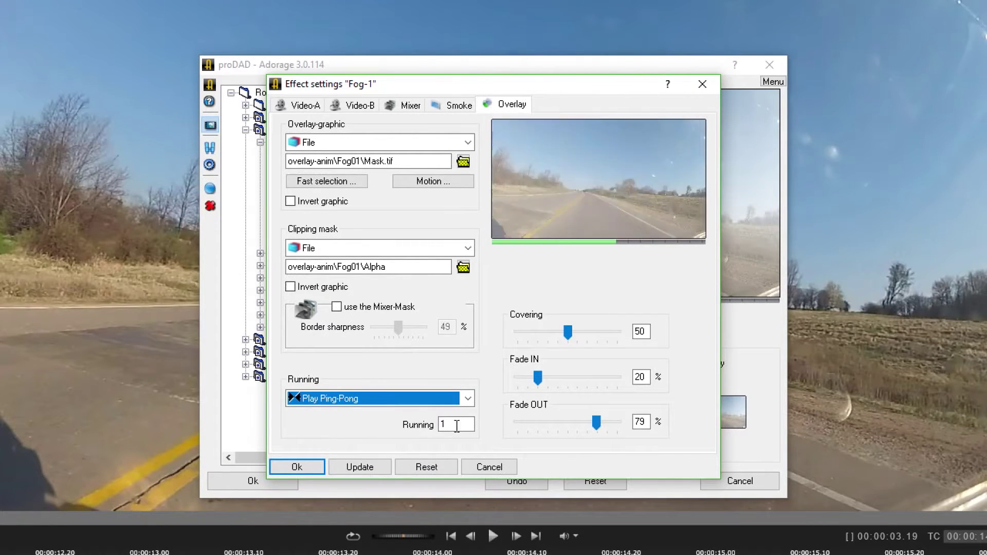
left_click_drag(567, 334, 580, 332)
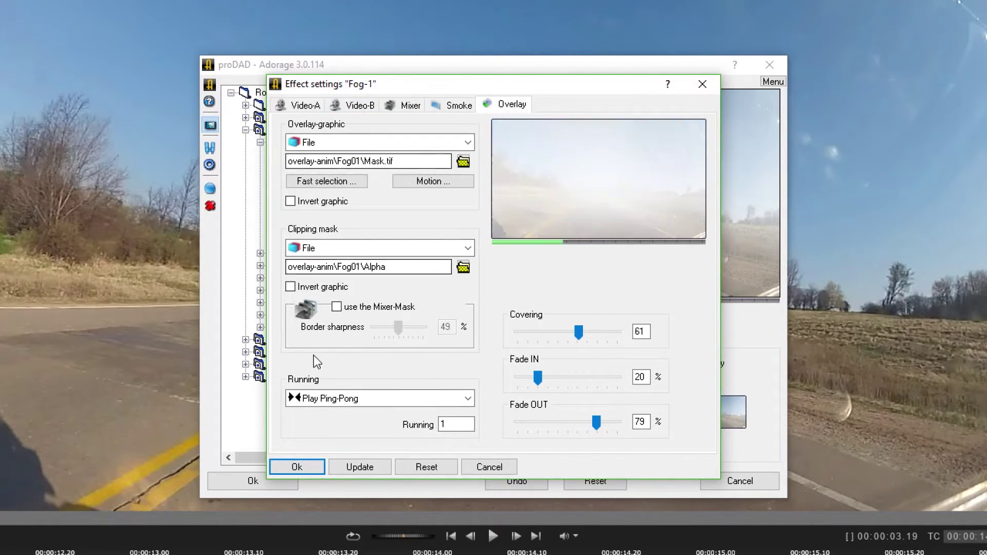
left_click(297, 467)
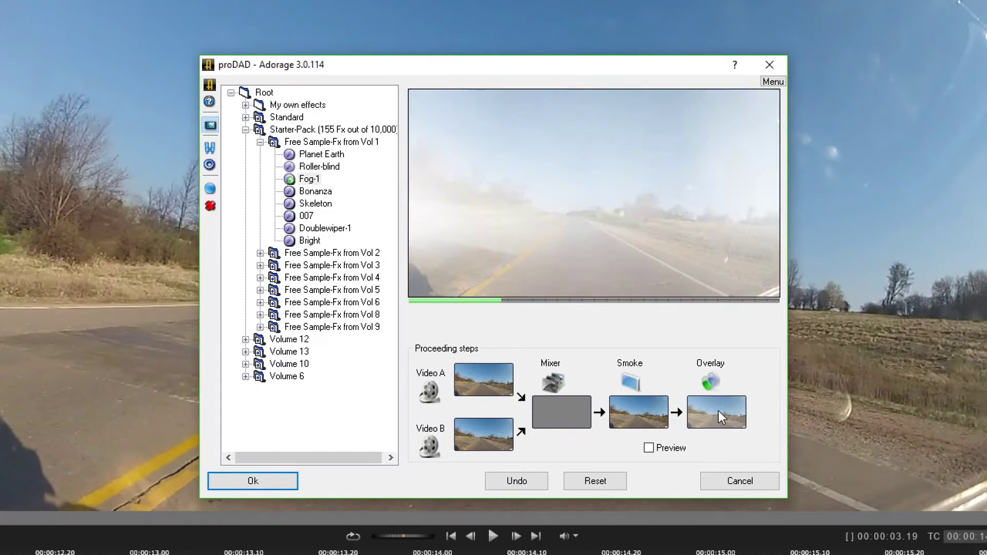
double_click(718, 415)
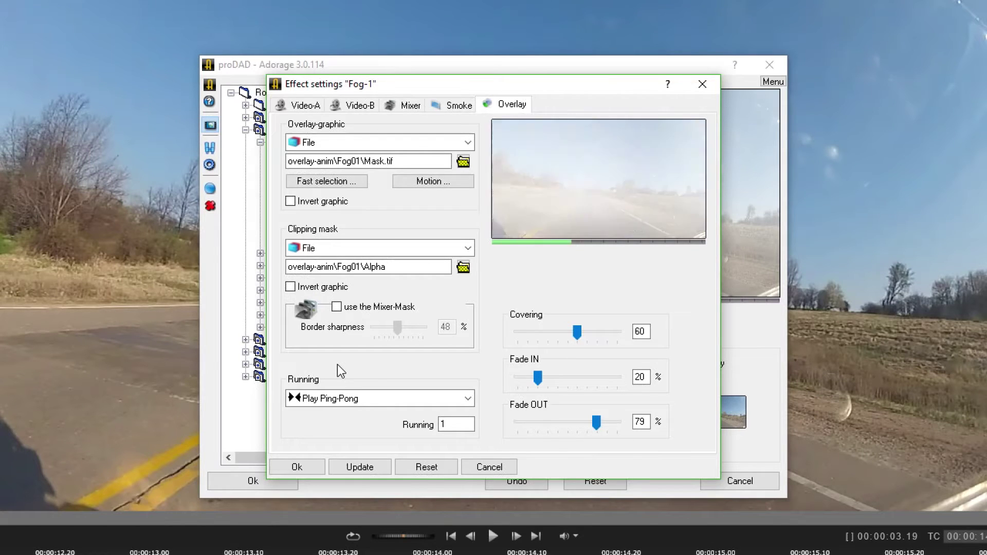
left_click(298, 468)
left_click(257, 482)
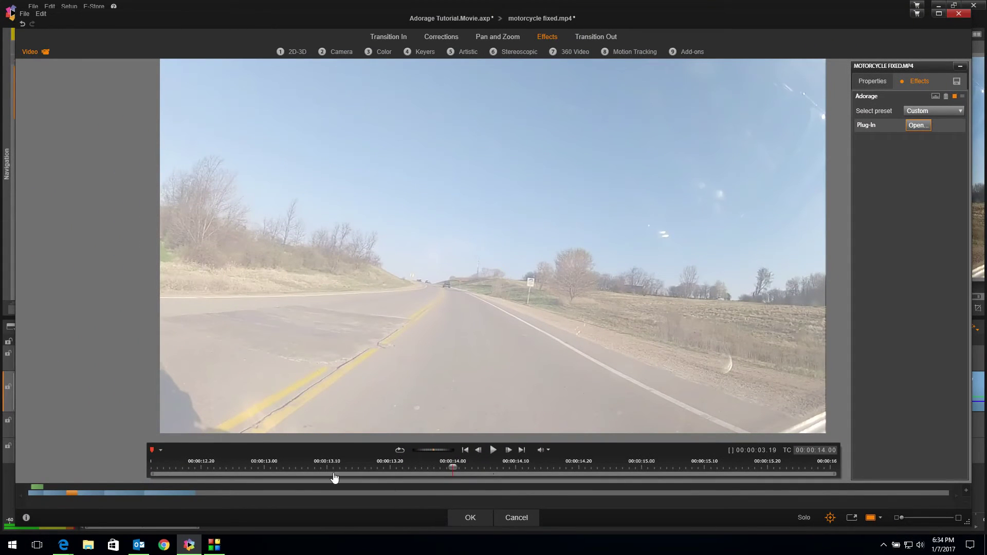
Step: Scrub the effect preview around 12 seconds to check the fog, then close the effect editor
left_click_drag(447, 468, 820, 485)
left_click(412, 489)
left_click_drag(412, 488, 278, 508)
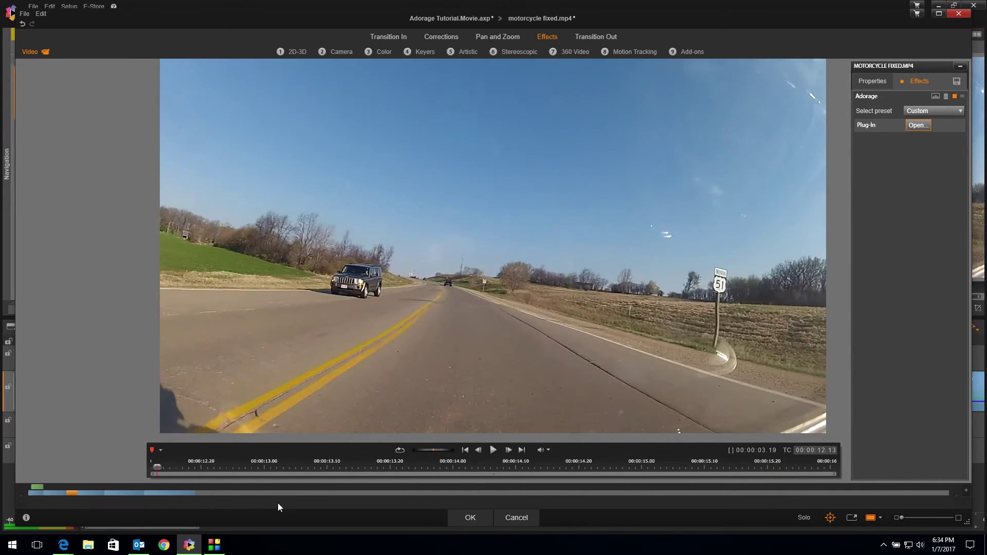
left_click(470, 518)
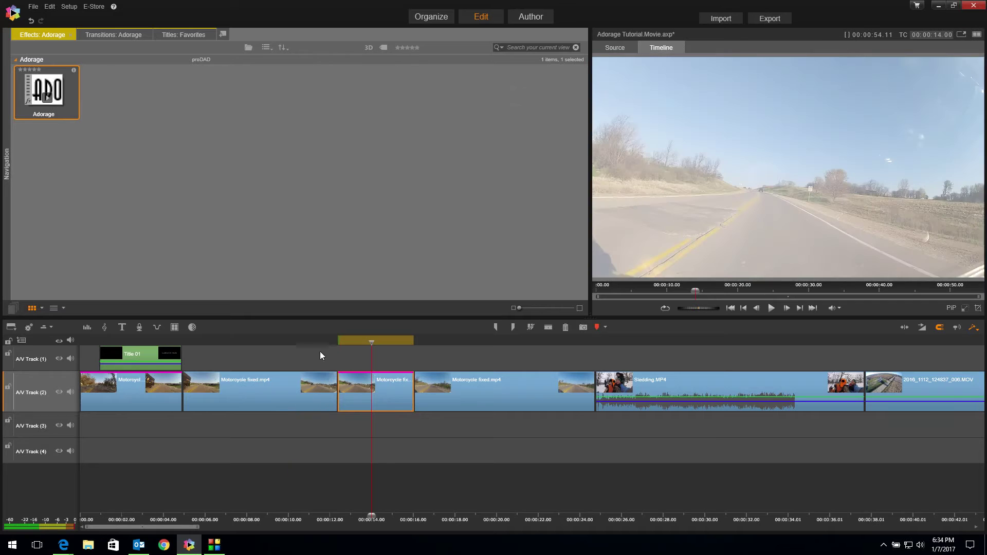
Step: Play the timeline from about 11 seconds, then move the playhead into Sledding.MP4 near 29 seconds
left_click(314, 341)
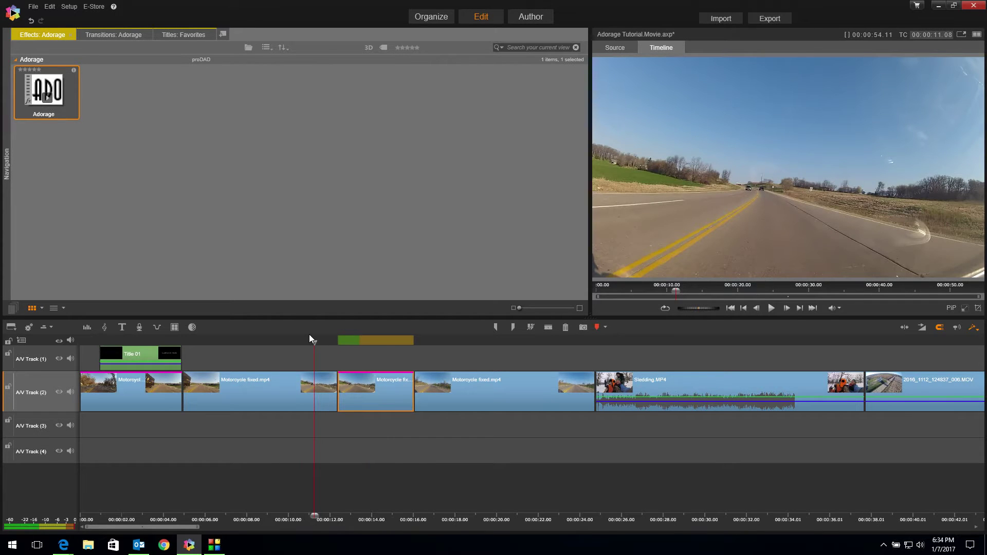
key("space")
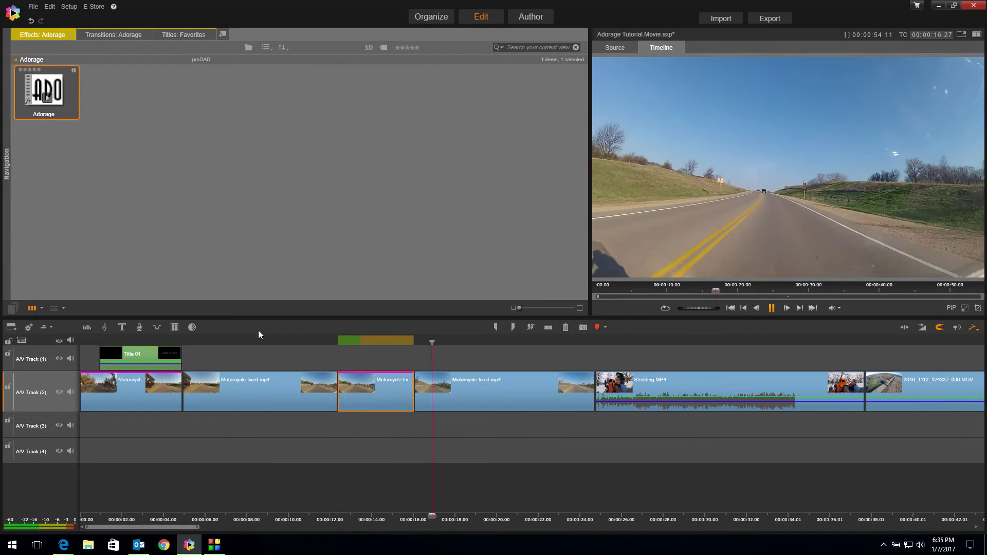
left_click_drag(286, 337, 420, 332)
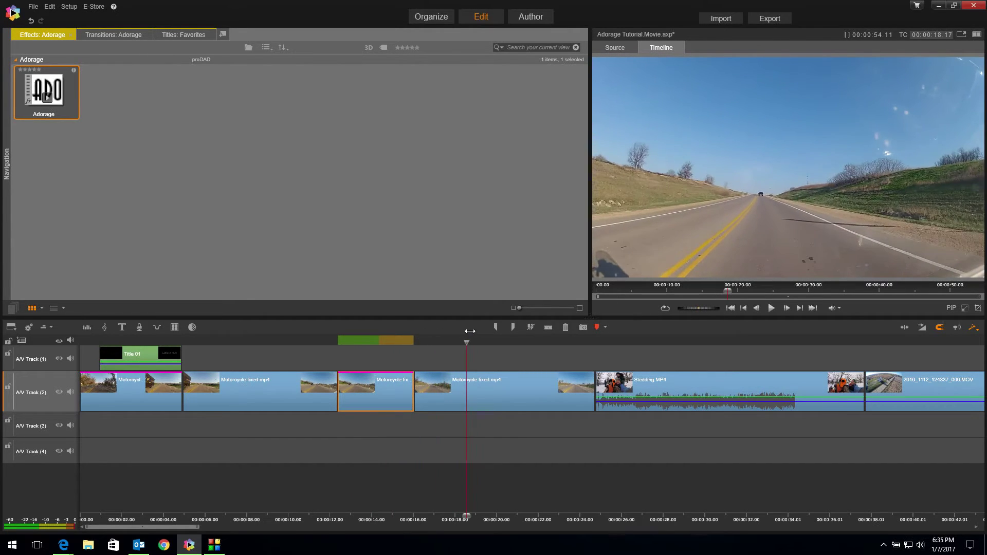
scroll(248, 486, "down", 5)
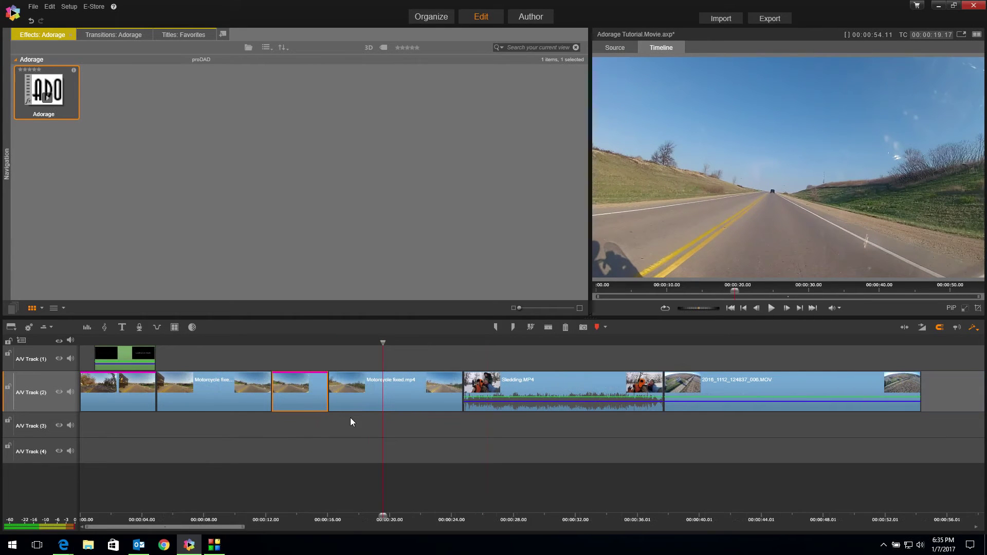
left_click_drag(393, 343, 495, 343)
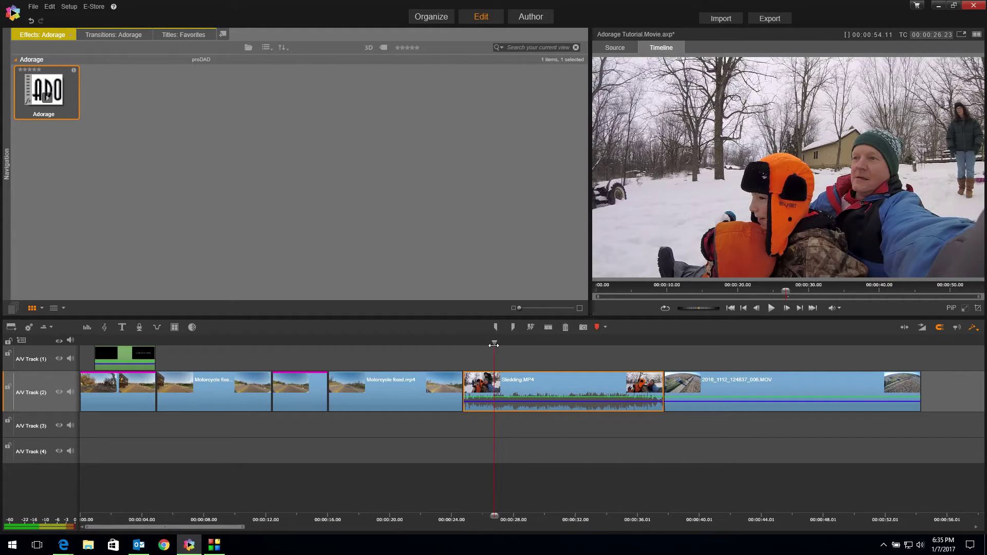
left_click_drag(495, 343, 529, 376)
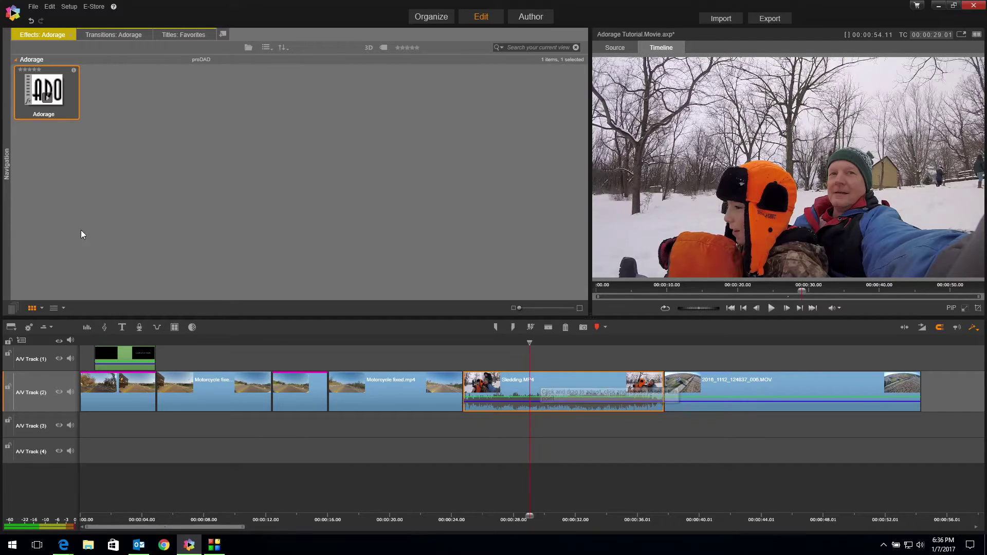
Step: Add the Adorage effect to Sledding.MP4 and launch its proDAD Adorage plug-in window
left_click(27, 88)
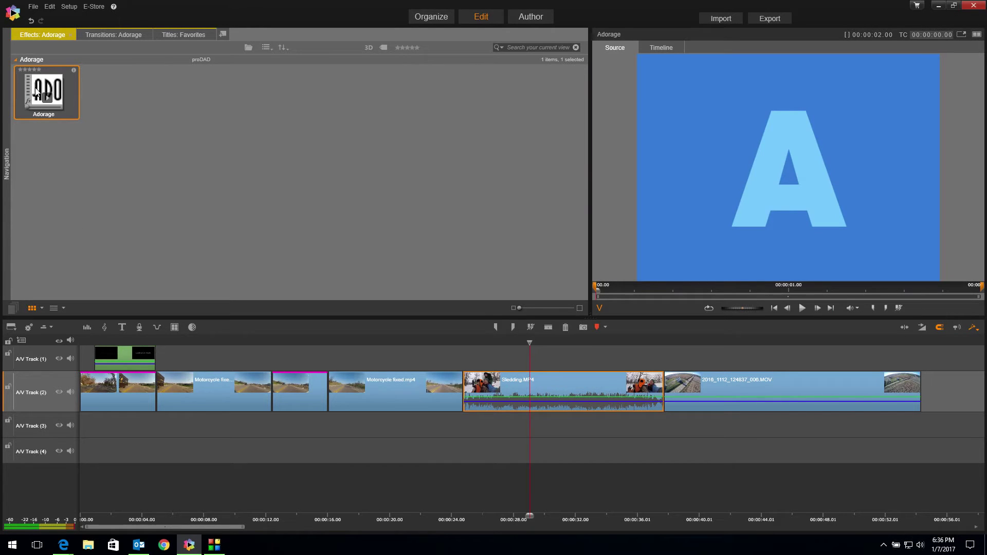
left_click_drag(36, 90, 554, 393)
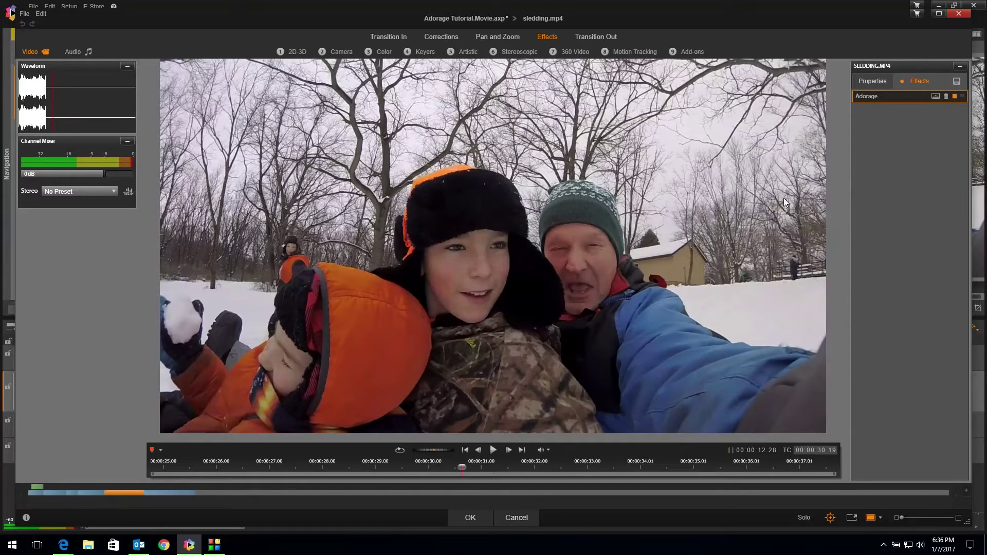
left_click(936, 97)
left_click(916, 125)
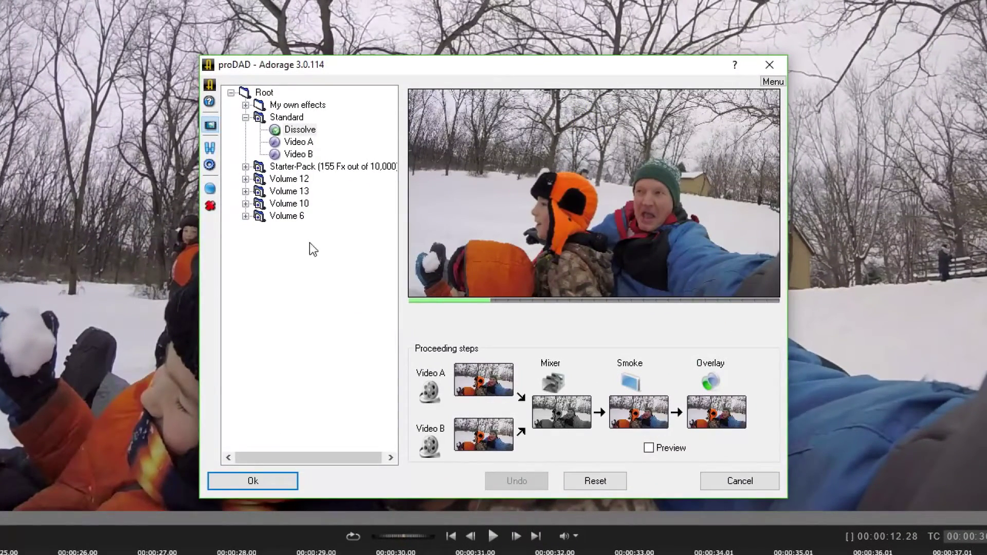
Step: Browse Volume 10 > Particle Effects, previewing Particle 3 3 and Particle 8 1
left_click(246, 204)
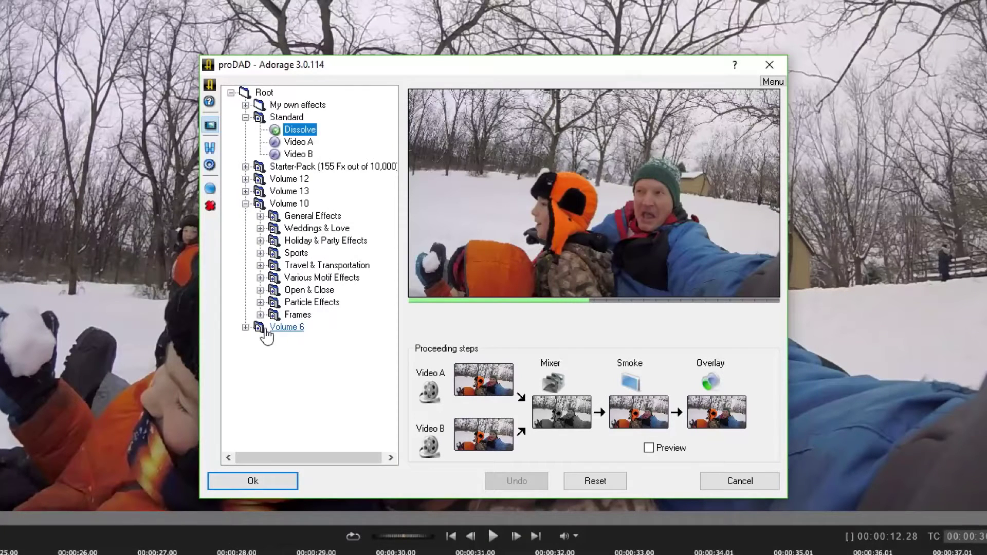
left_click(260, 302)
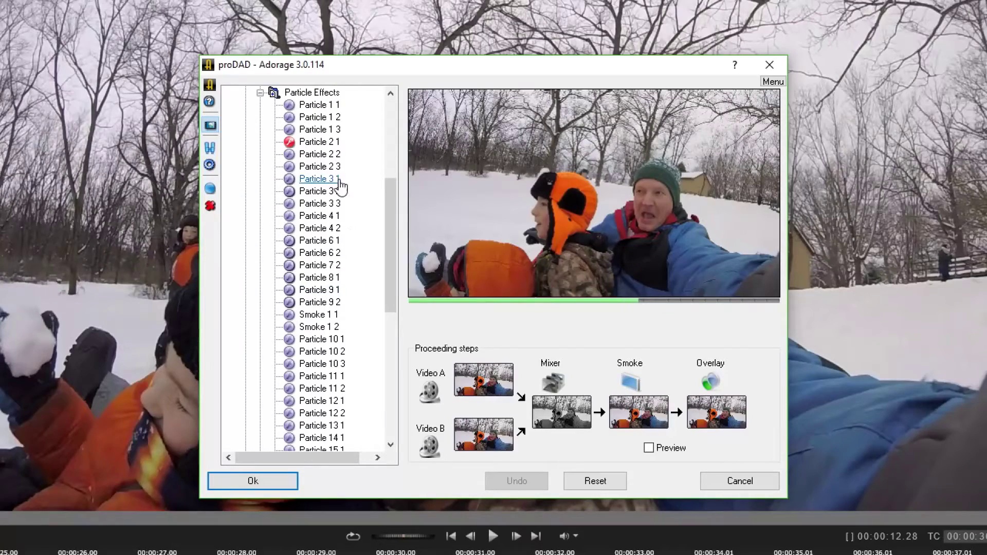
left_click(315, 204)
scroll(314, 211, "up", 4)
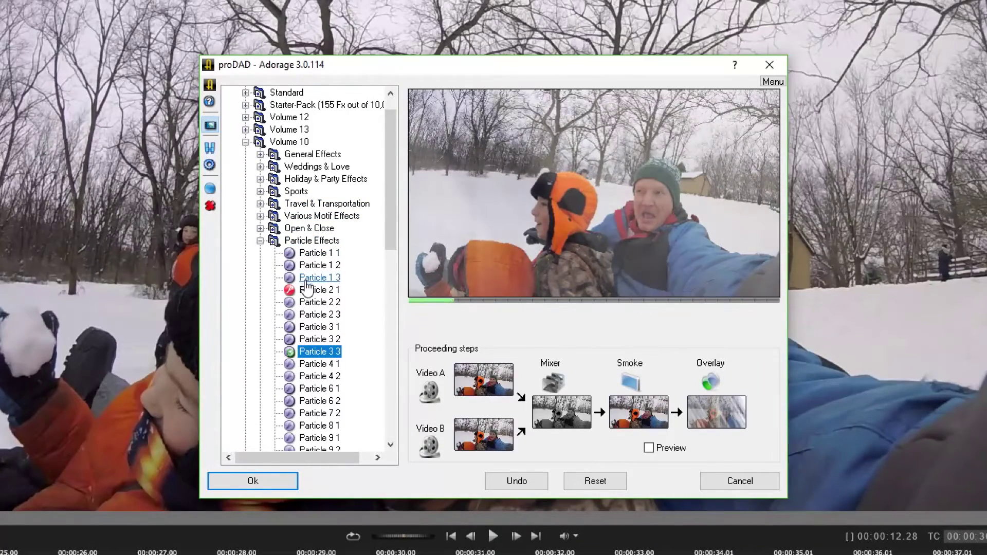
left_click(501, 282)
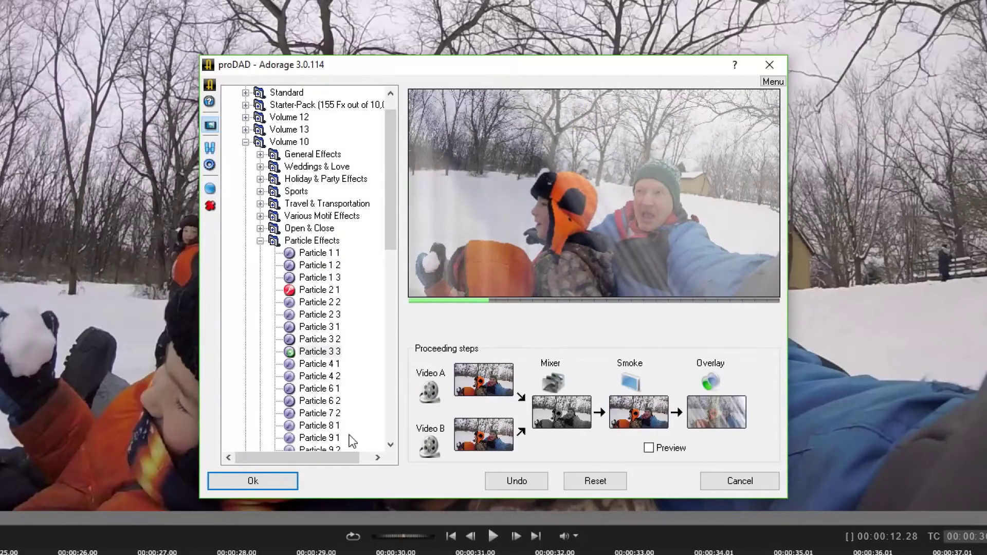
left_click(318, 428)
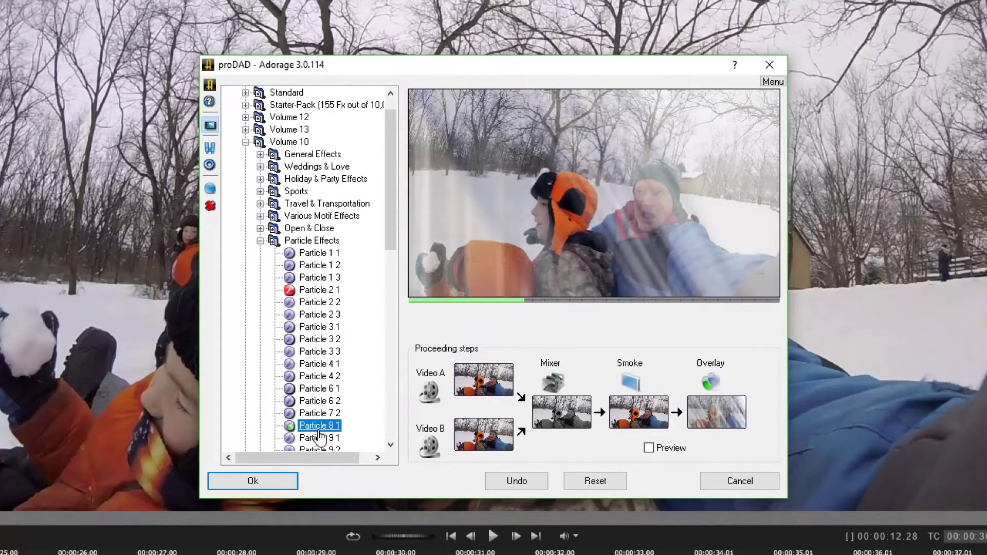
Step: Choose Snow 1 1 and open its Overlay effect settings
left_click_drag(390, 198, 394, 280)
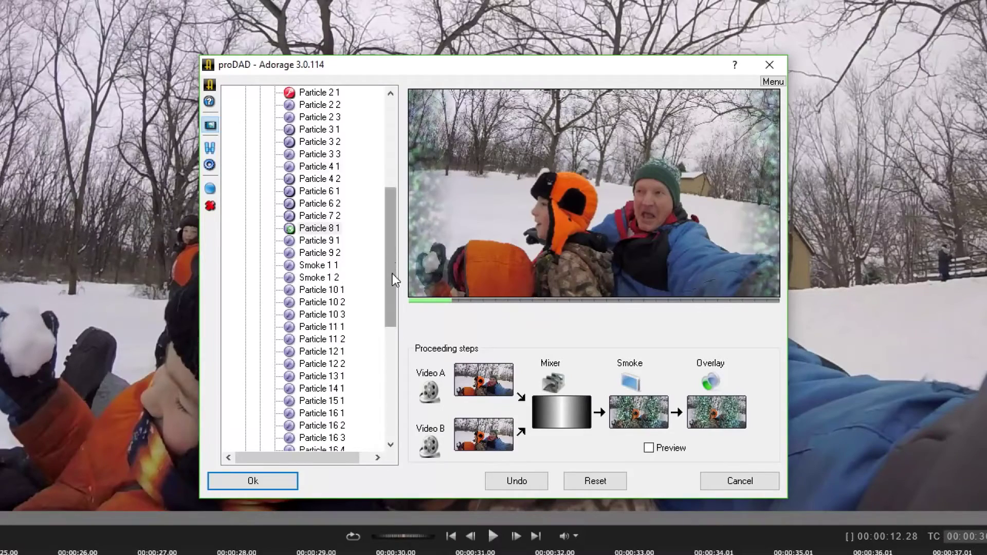
left_click_drag(393, 279, 370, 355)
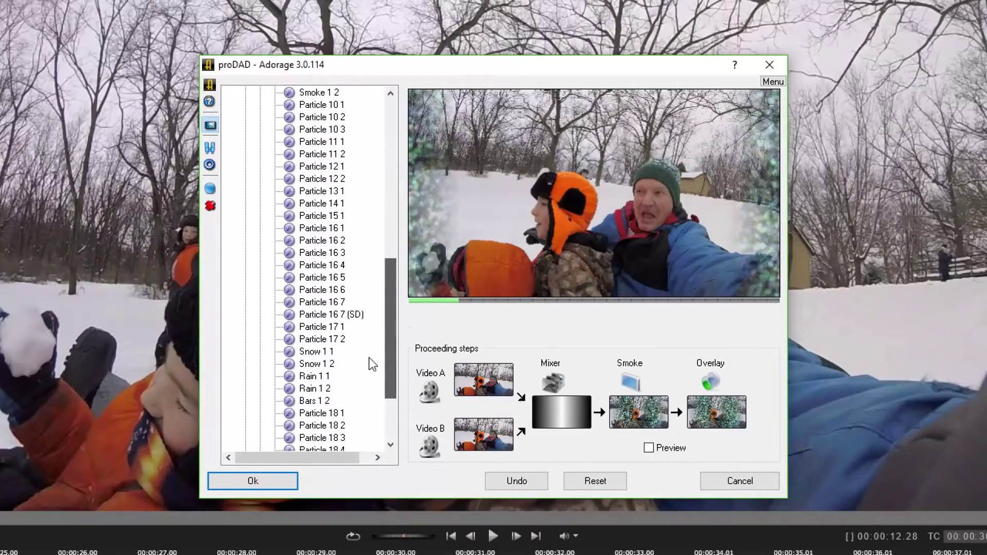
left_click(314, 352)
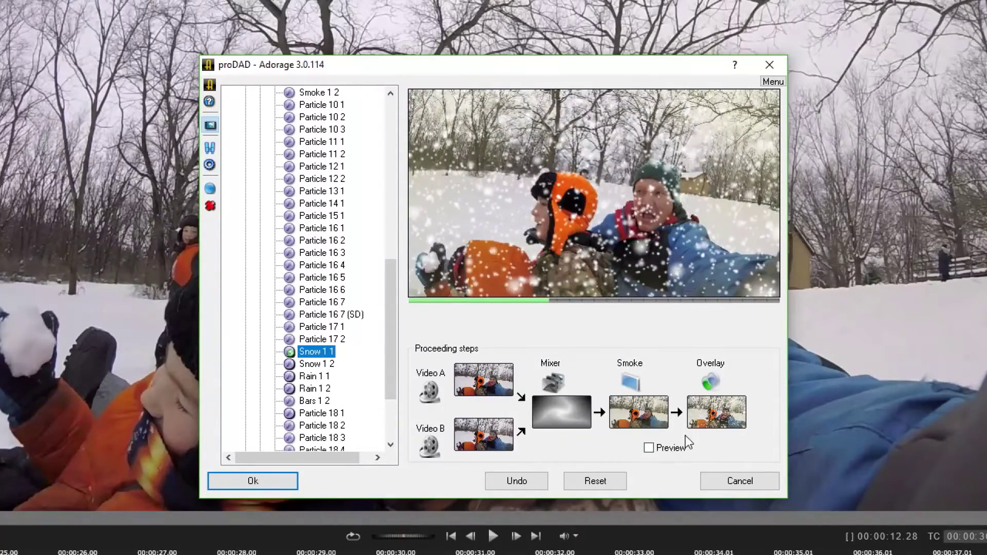
left_click(706, 417)
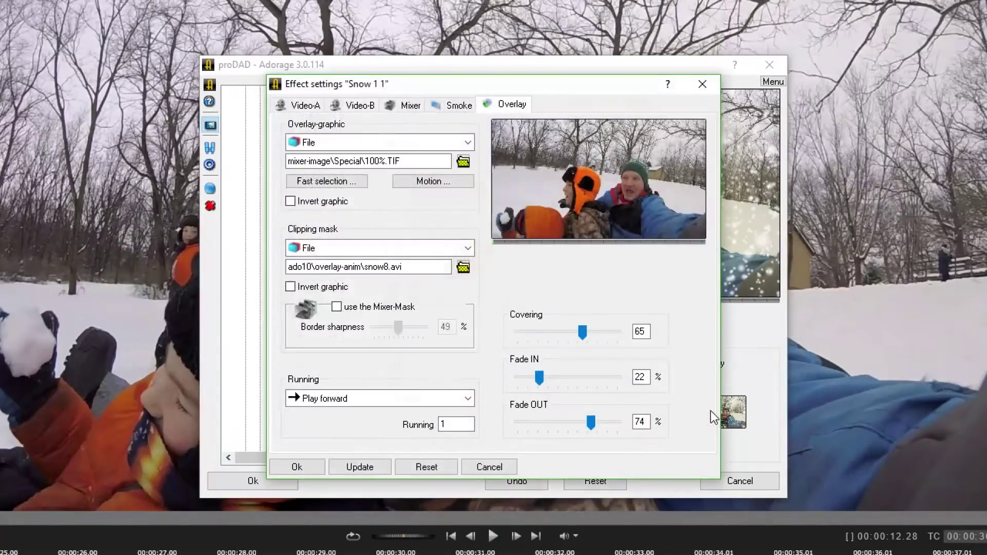
Step: Set the snow overlay to Running 8, fade-in 0, fade-out 100% and covering 40, then confirm
left_click(452, 424)
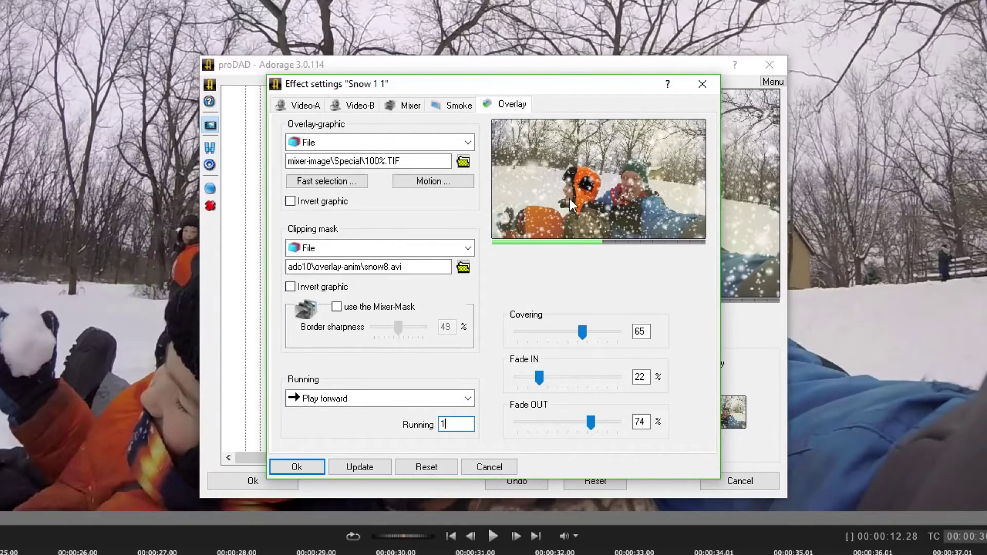
double_click(449, 424)
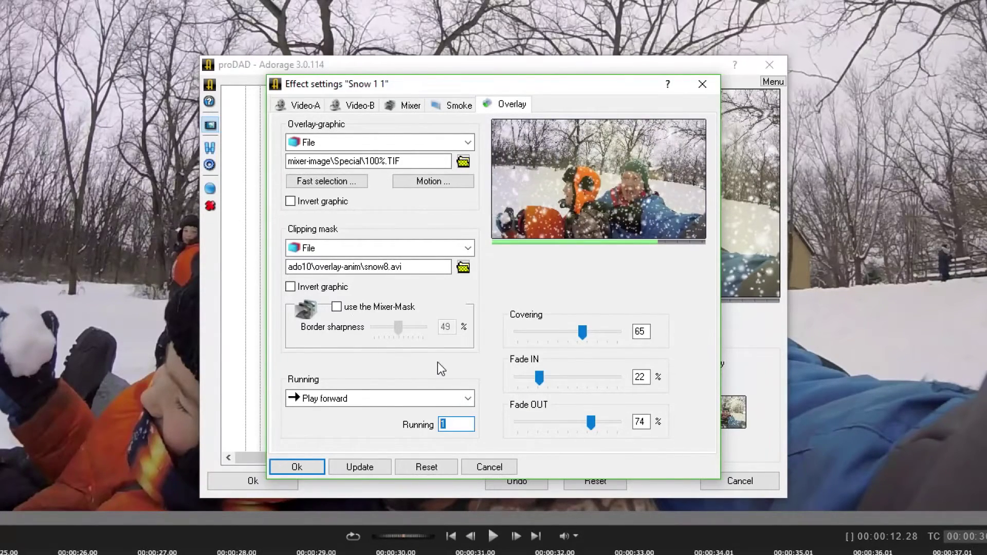
type("8")
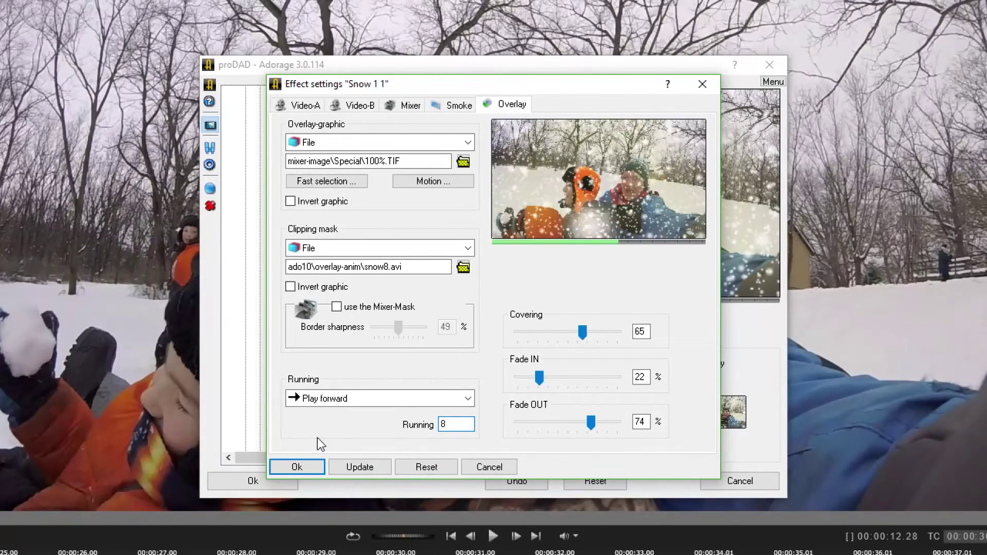
left_click_drag(539, 379, 507, 382)
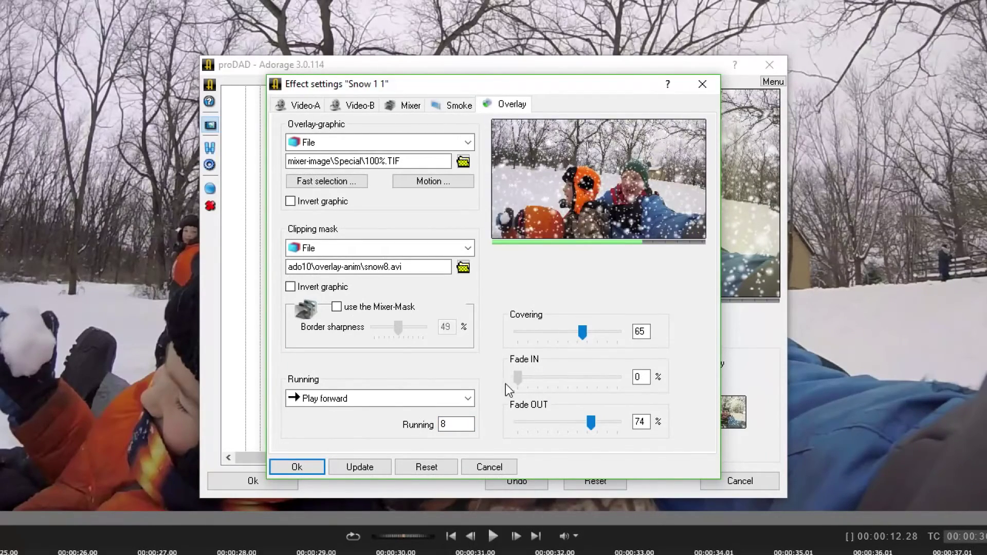
left_click_drag(591, 425, 634, 432)
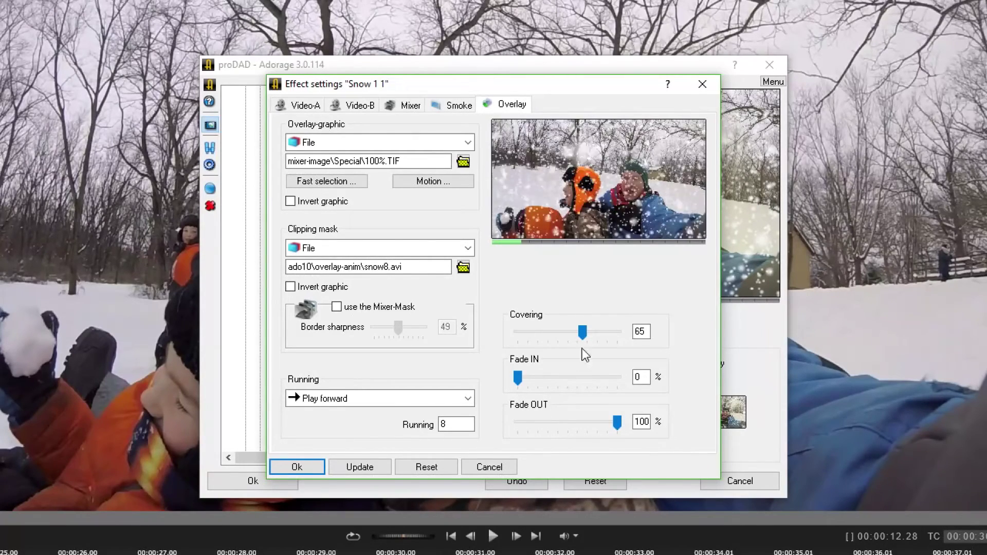
left_click_drag(583, 331, 602, 334)
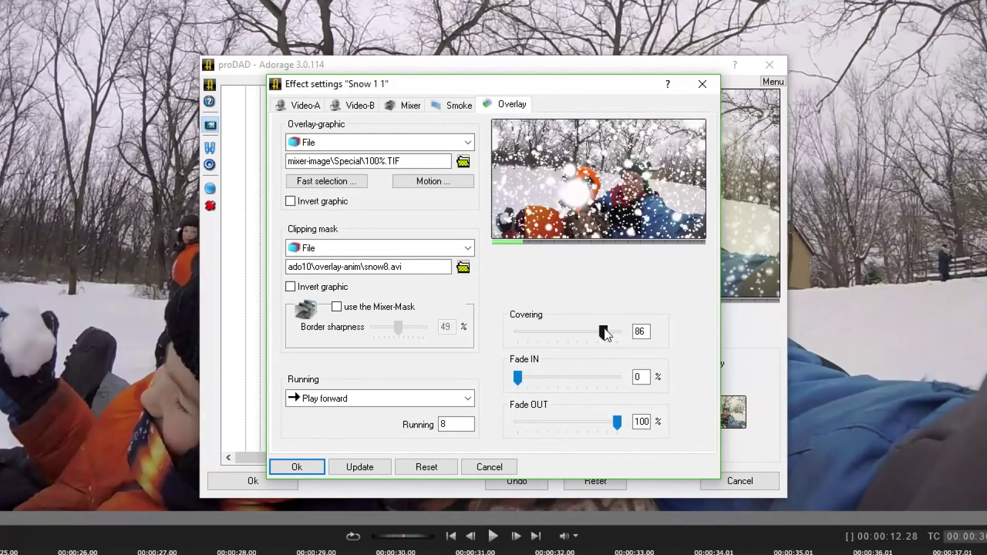
left_click_drag(603, 332, 555, 335)
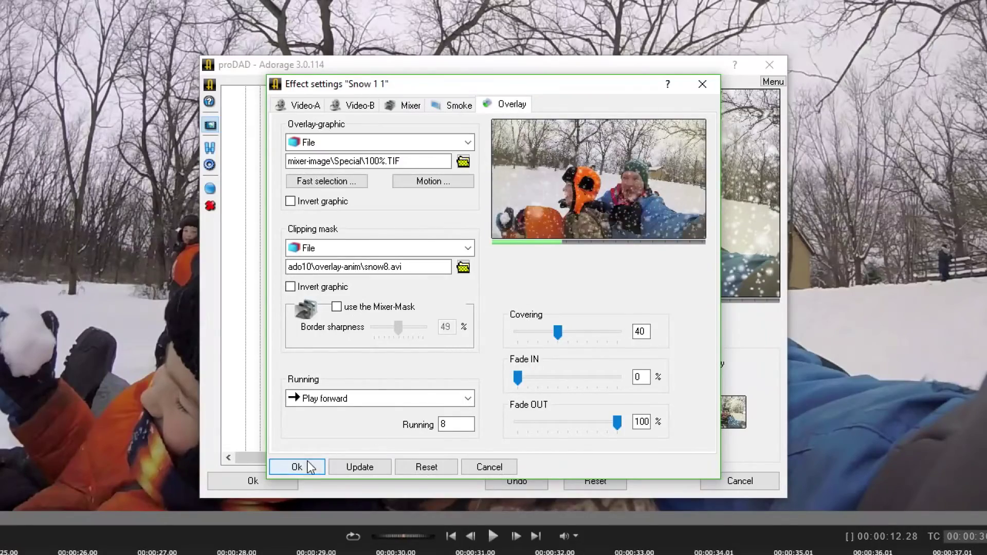
left_click(299, 467)
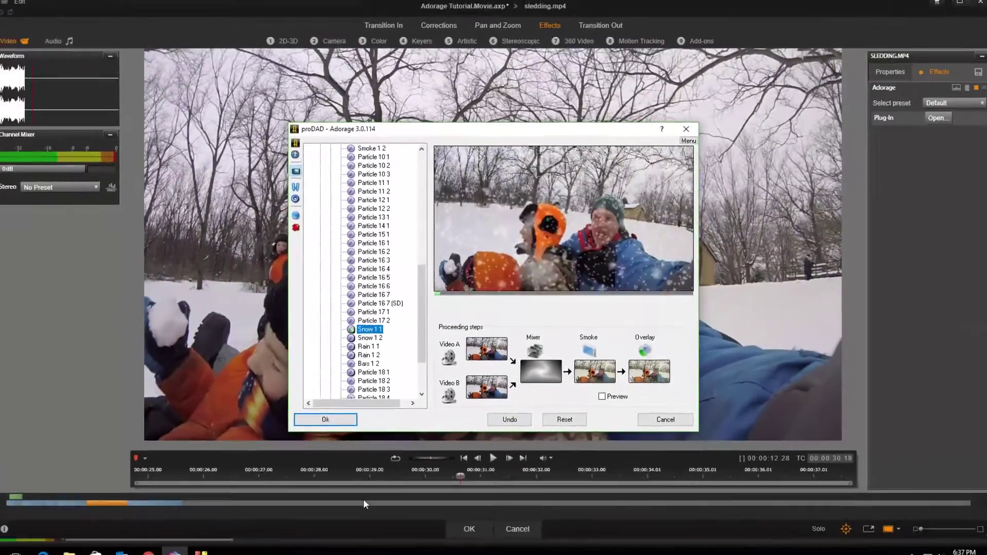
Step: Apply the snow effect, close the effects editor, and jump to 00:00:28.24 in Sledding.MP4
key("Return")
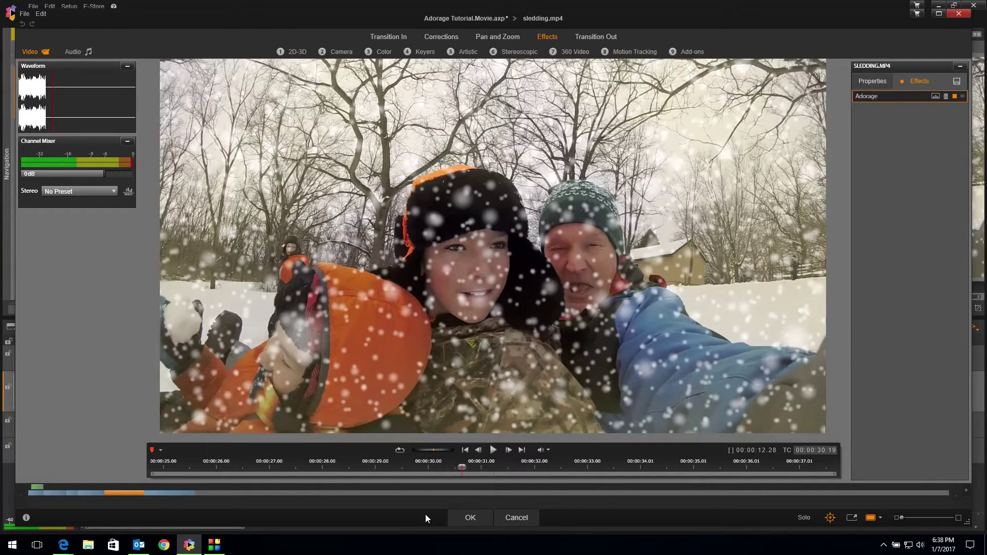
left_click(469, 518)
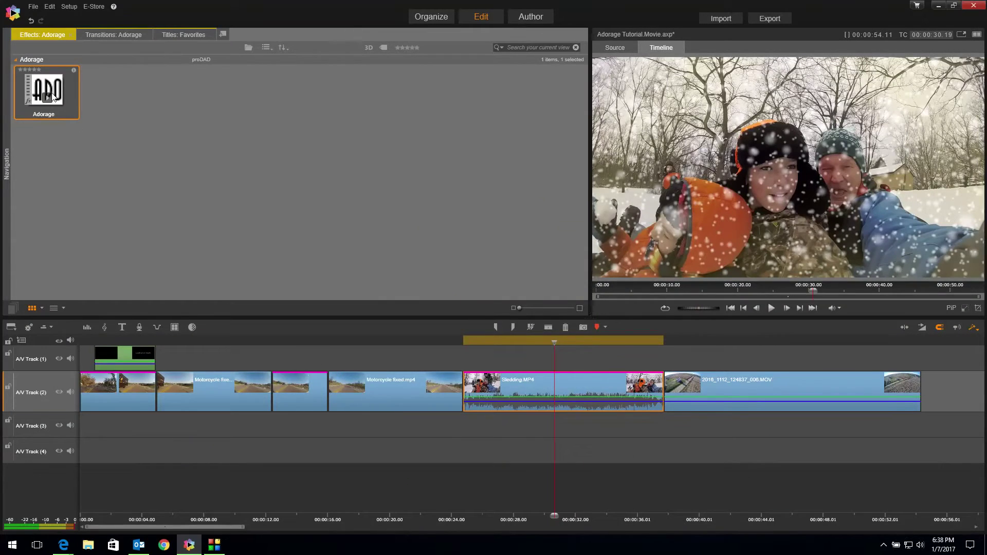
left_click(526, 387)
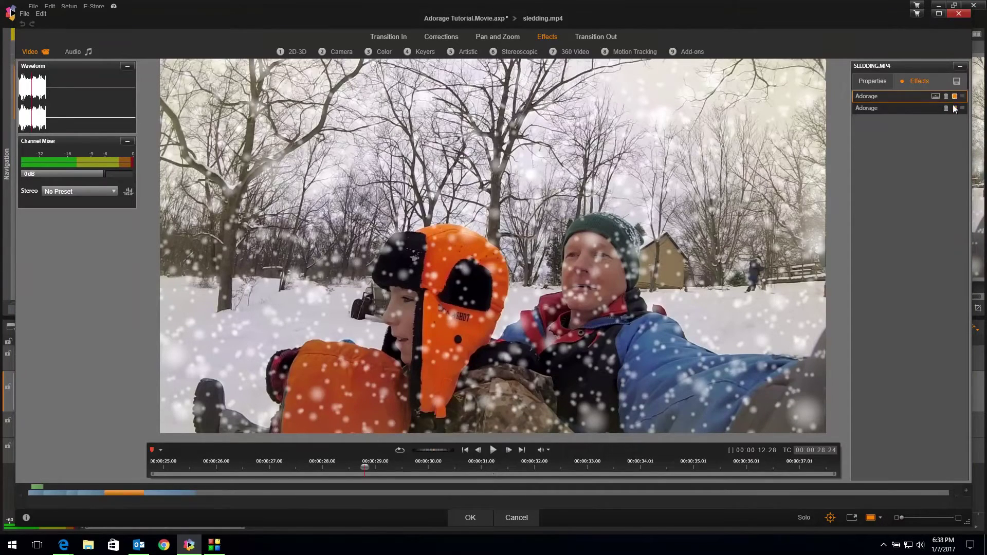
Step: Toggle the snow effect off and back on, then open the first Adorage effect in the plug-in
left_click(955, 108)
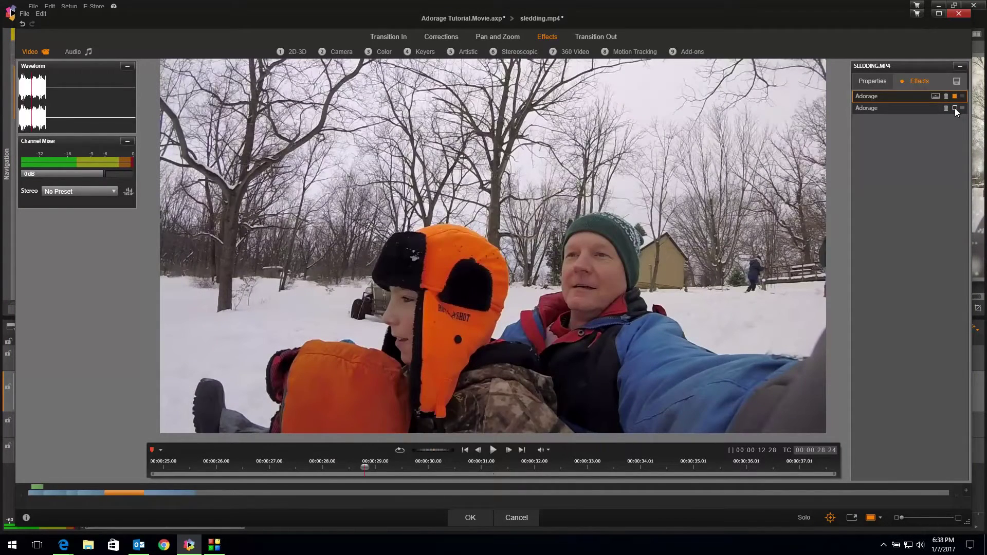
left_click(955, 108)
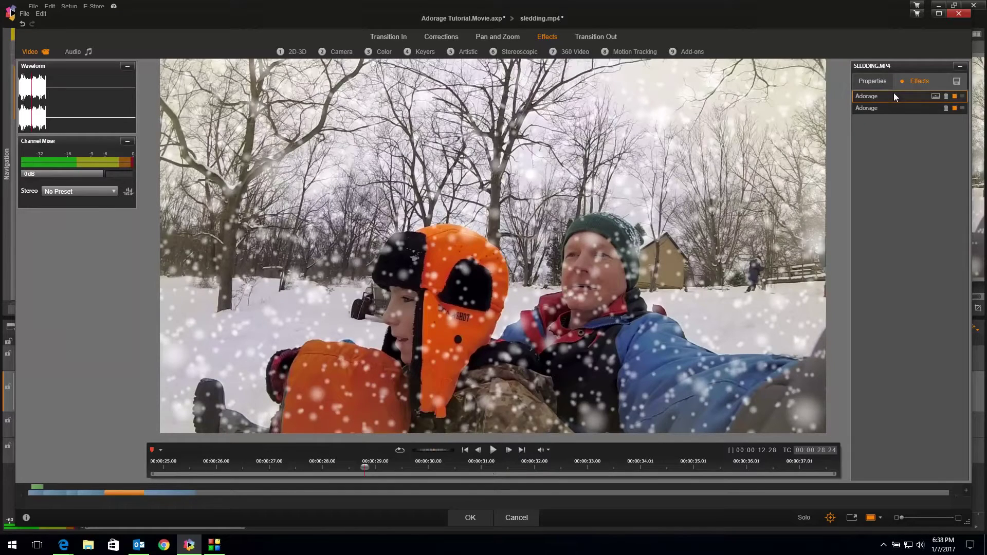
left_click(894, 94)
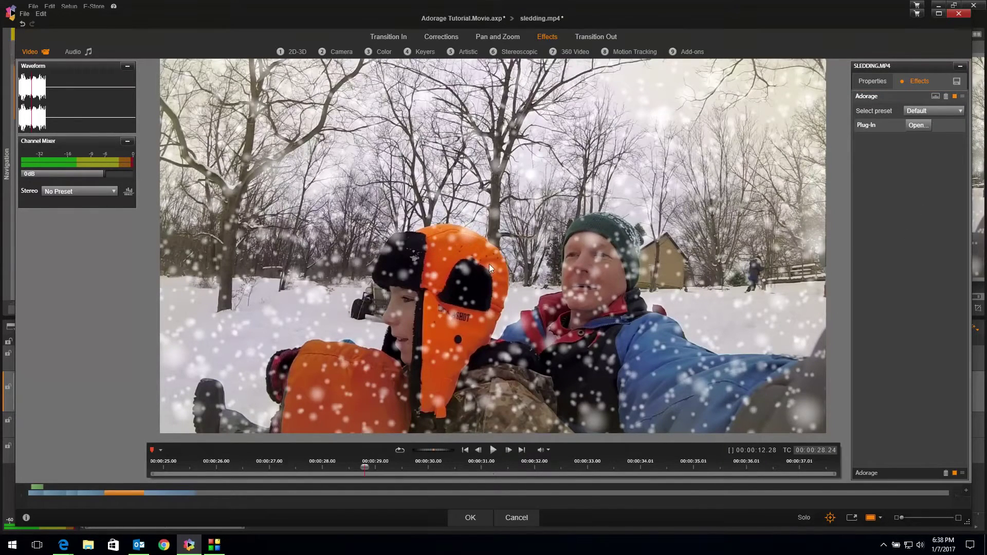
left_click(917, 127)
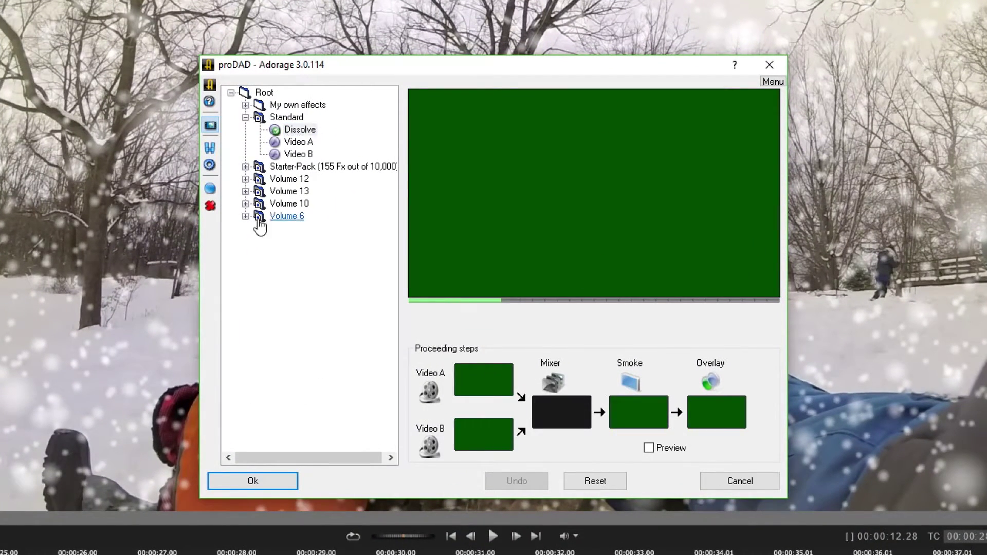
Step: Preview the Misc frames in Volume 13's Frames - Filter and choose the grey Misc 02
left_click(246, 191)
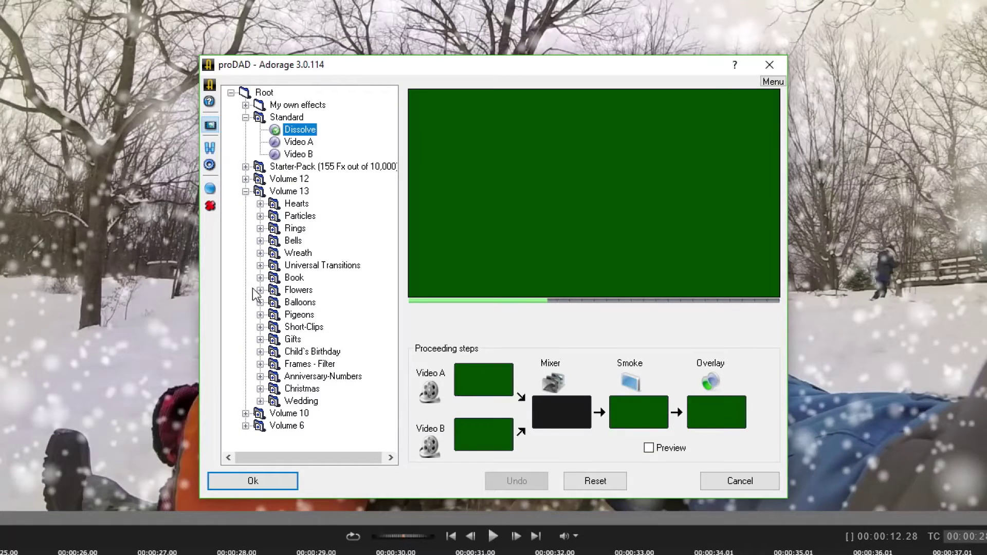
left_click(260, 364)
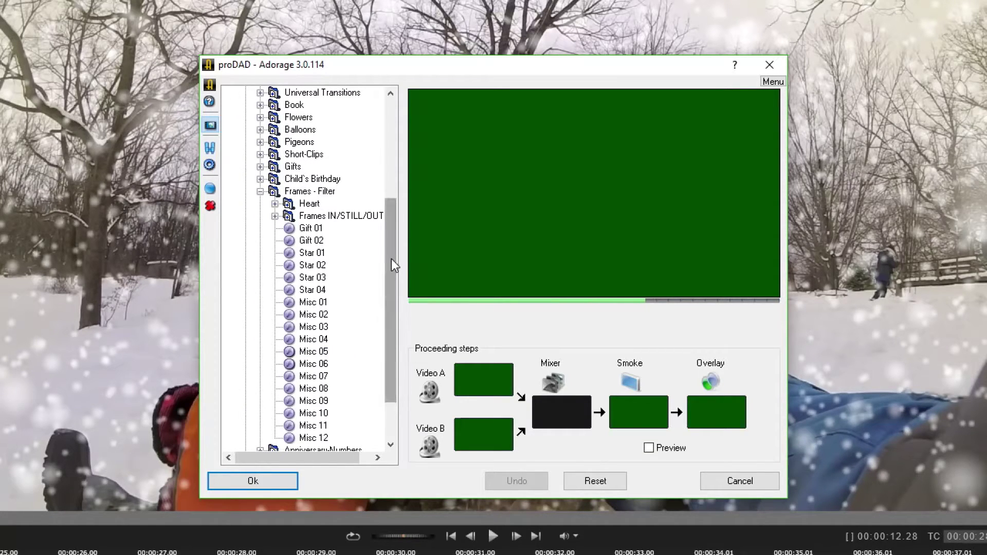
left_click_drag(391, 258, 396, 295)
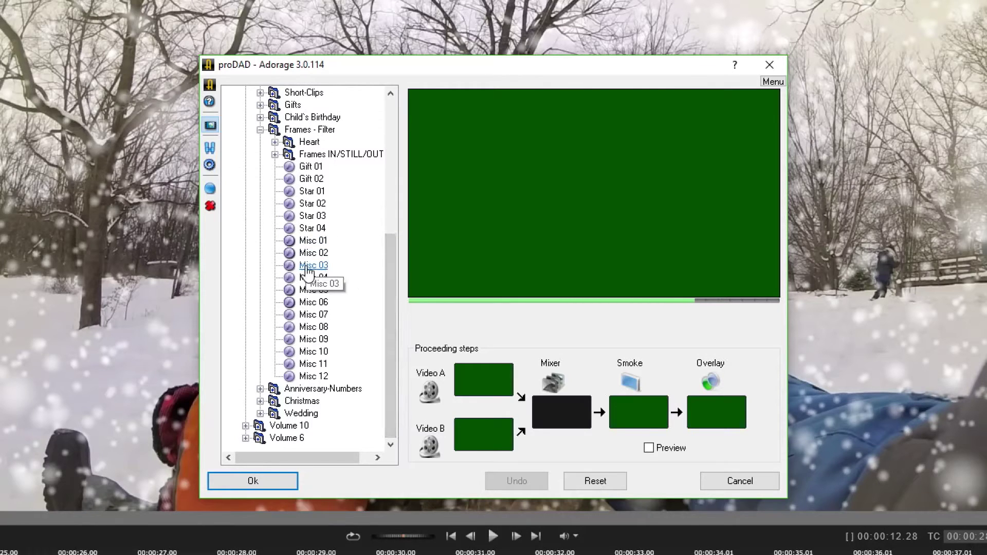
left_click(314, 290)
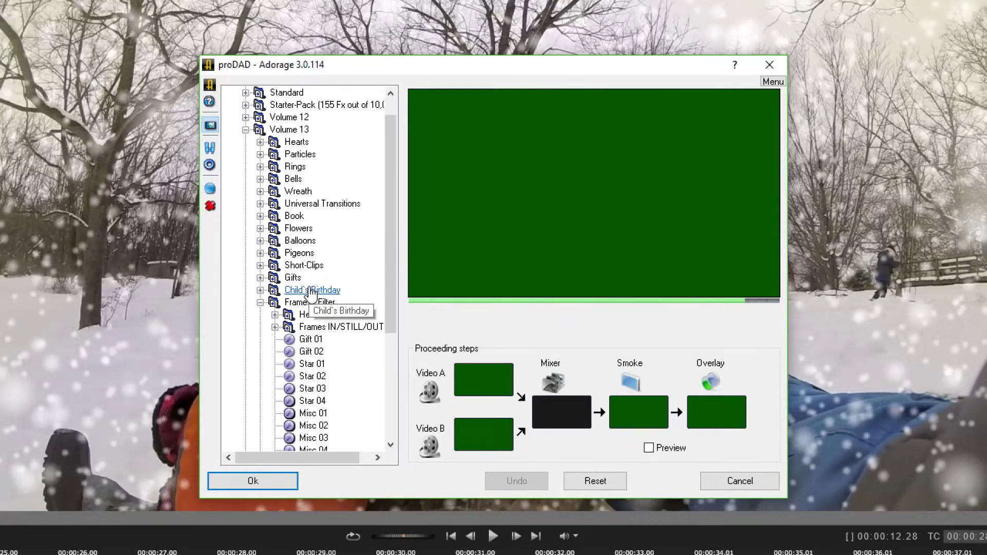
left_click_drag(387, 209, 396, 279)
left_click(313, 327)
left_click(315, 339)
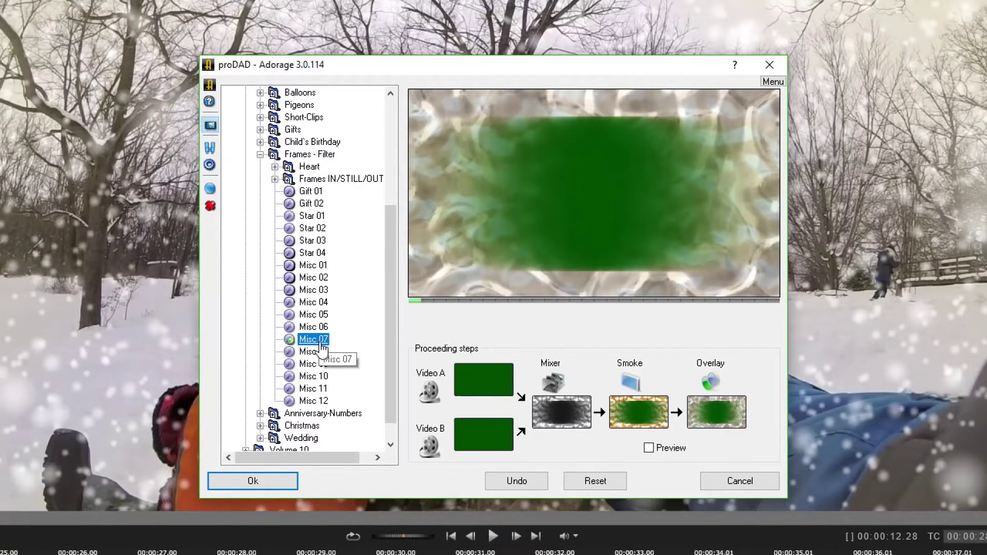
left_click(323, 354)
left_click(314, 303)
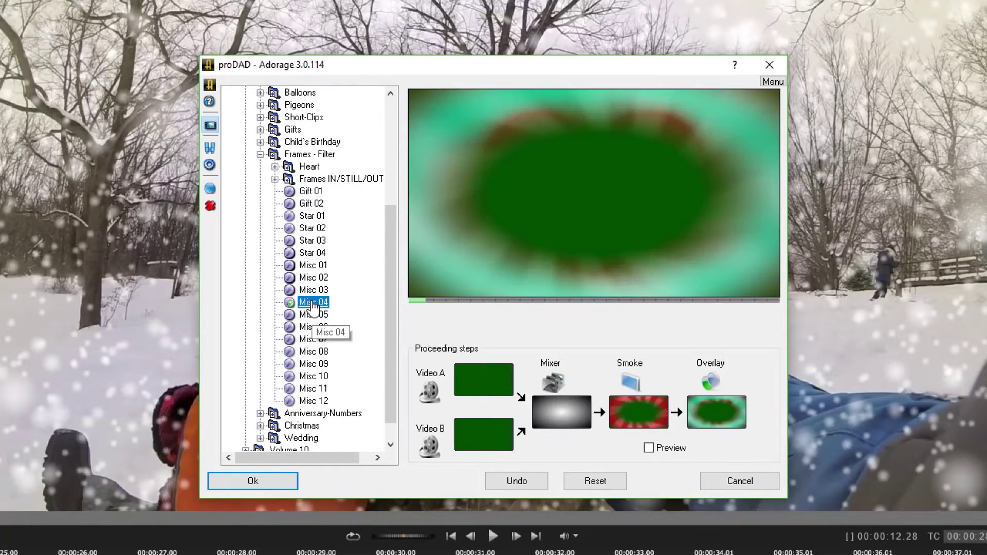
left_click(313, 290)
left_click(312, 278)
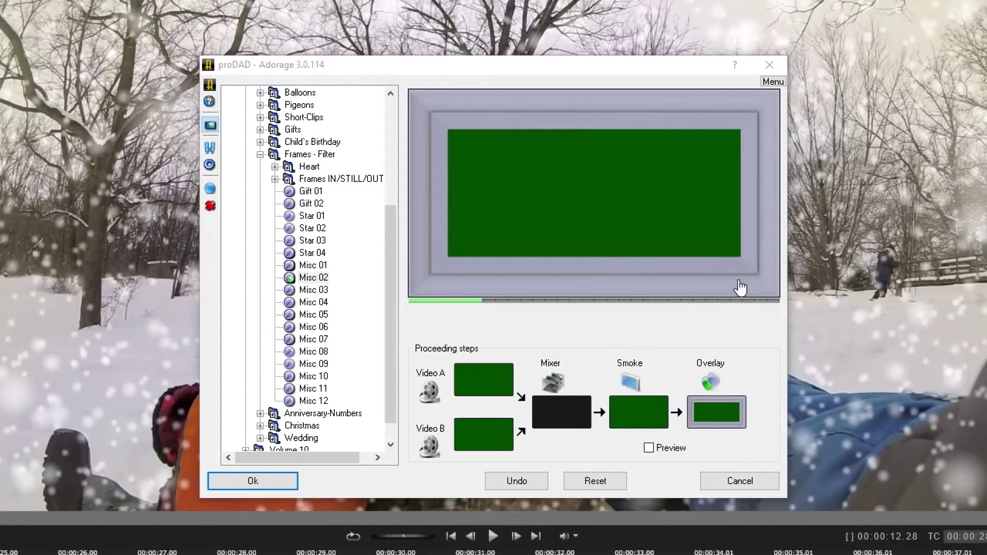
Step: Set the Misc 02 mixer mask to Video-Source A and confirm the settings
mouse_move(524, 281)
double_click(555, 414)
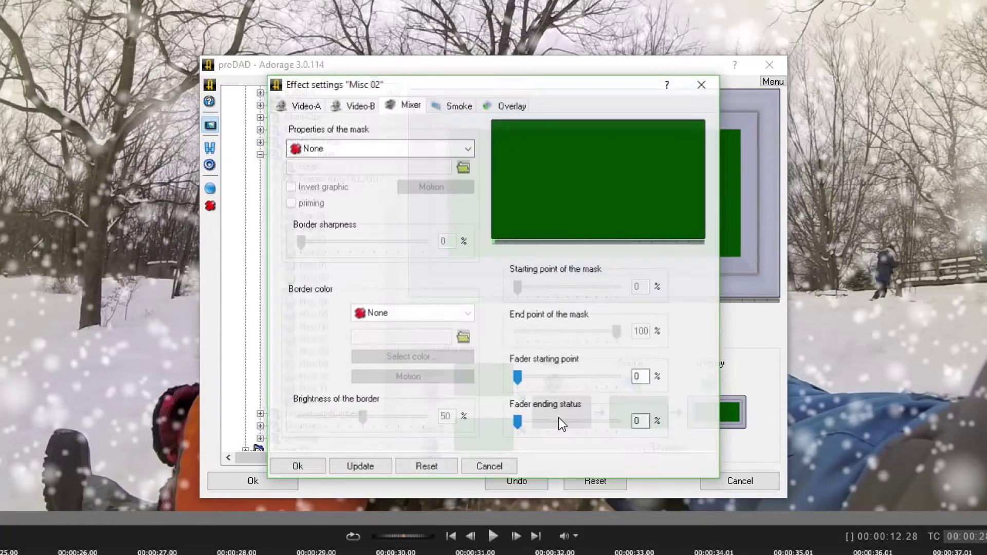
left_click(372, 150)
left_click(380, 177)
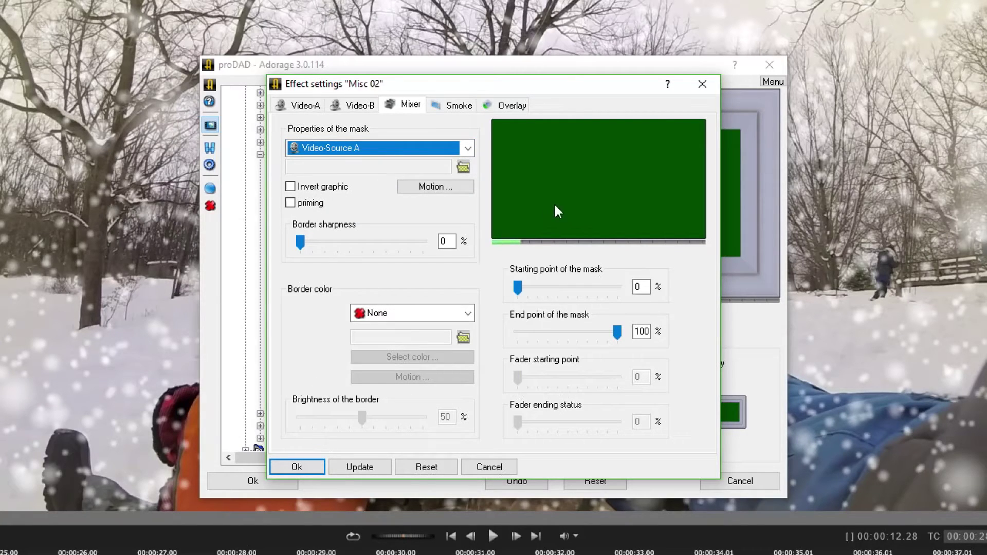
left_click(298, 467)
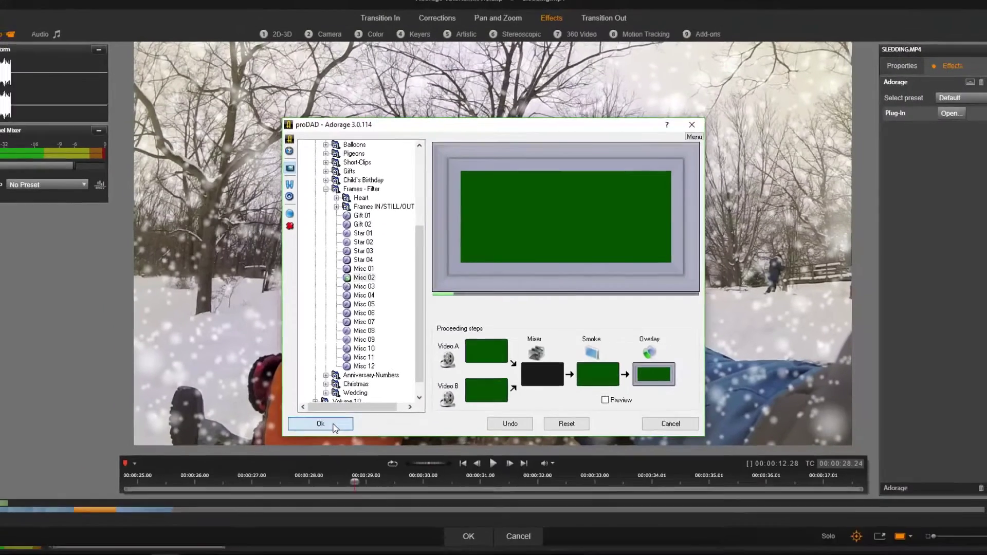
Step: Apply the grey frame, scrub through the framed Sledding clip, and close the effects editor
left_click(253, 481)
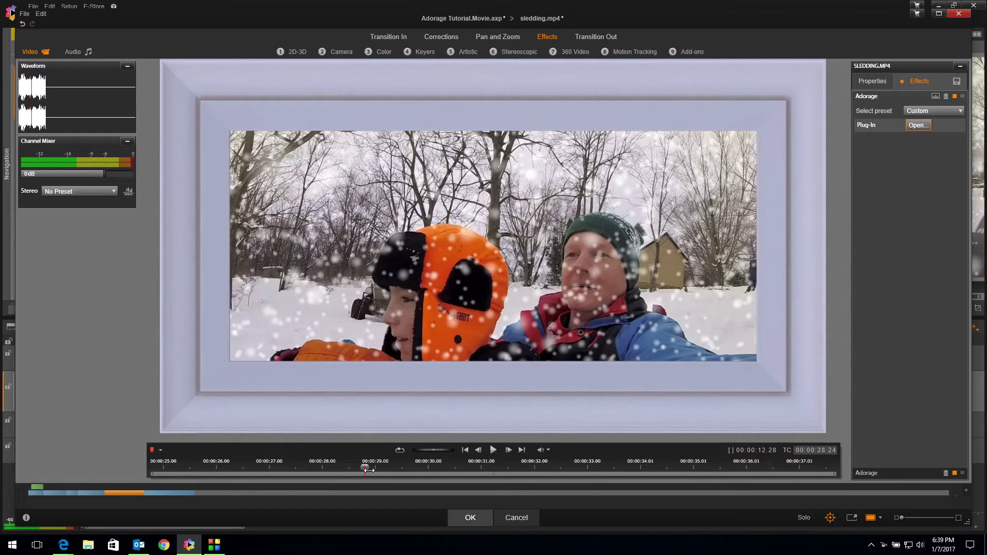
left_click_drag(363, 467, 759, 488)
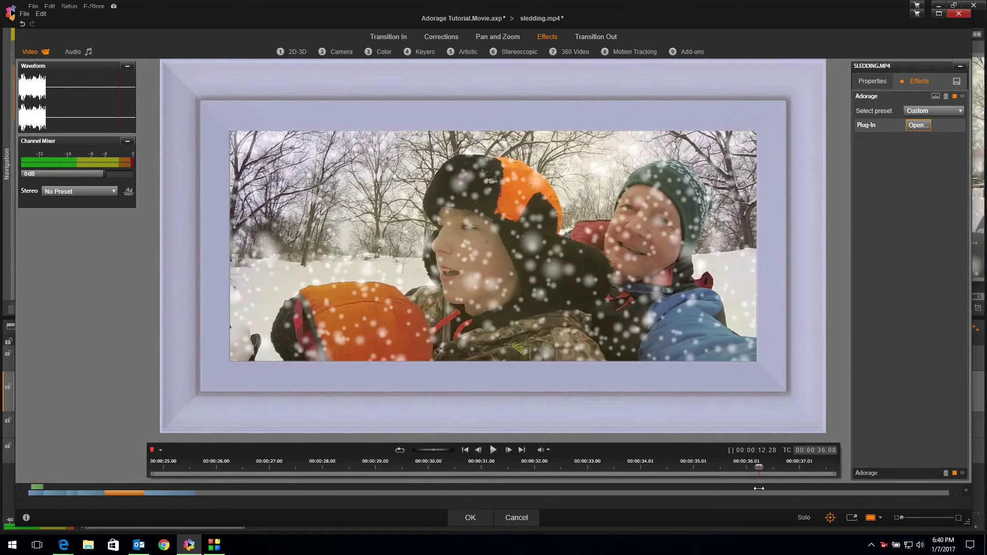
left_click_drag(545, 497, 206, 488)
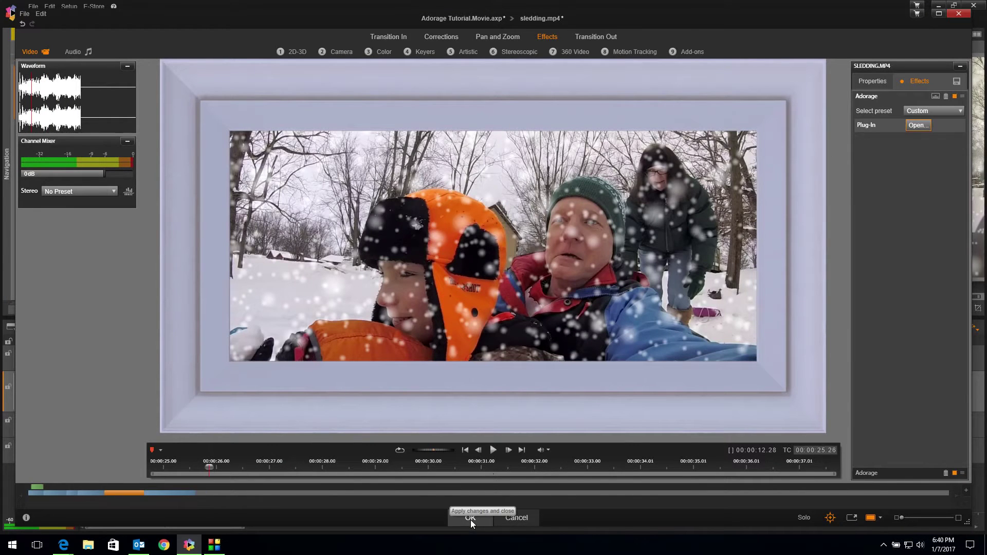
left_click(471, 518)
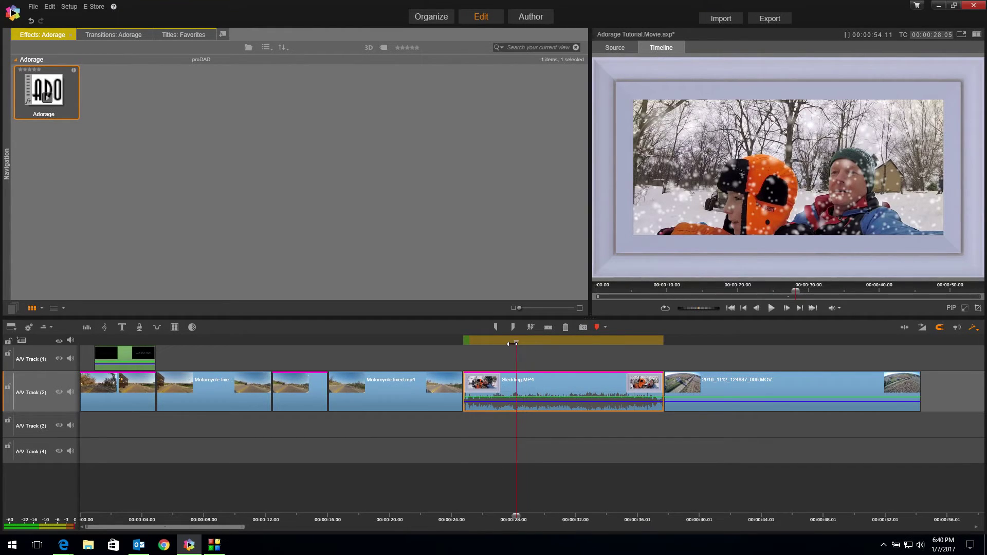
Step: Place an Adorage transition between the motorcycle clip and Sledding.MP4 and open its settings
left_click_drag(513, 343, 432, 380)
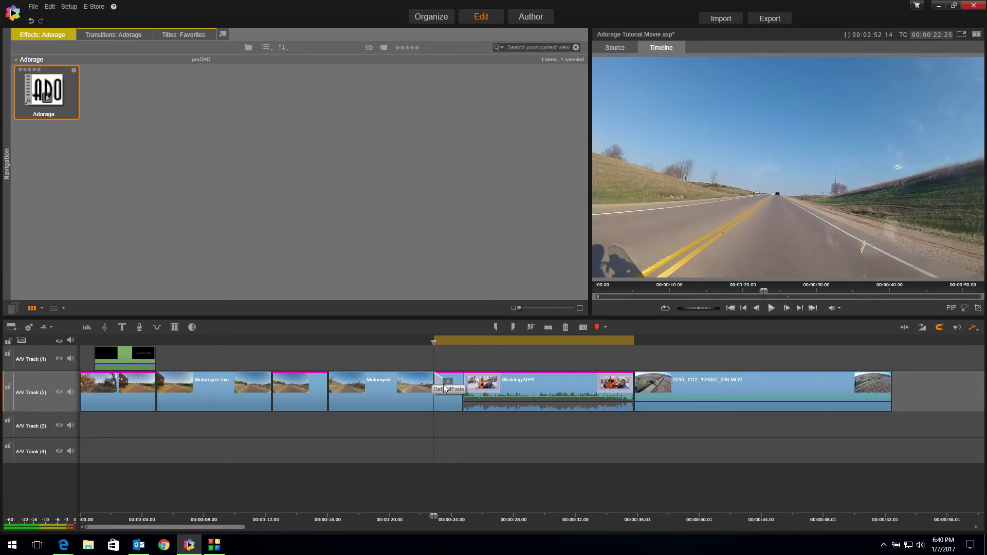
mouse_move(442, 342)
left_mouse_down()
mouse_move(460, 340)
mouse_move(439, 341)
left_mouse_up()
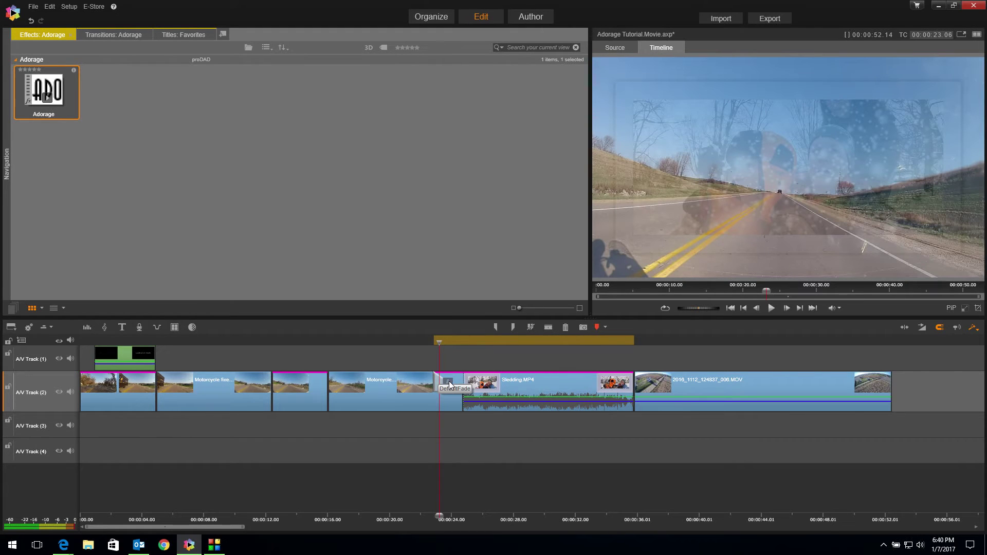
left_click(115, 35)
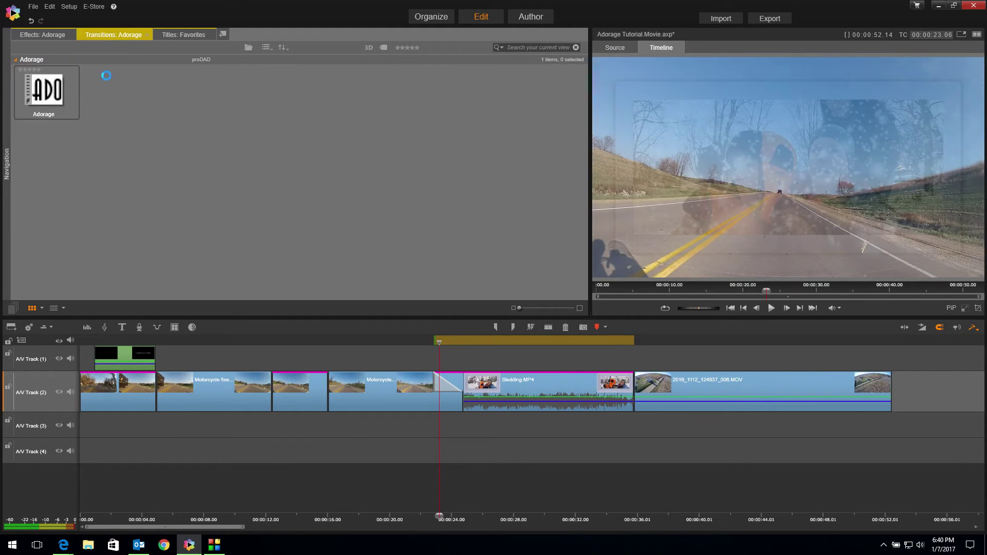
left_click_drag(47, 98, 451, 386)
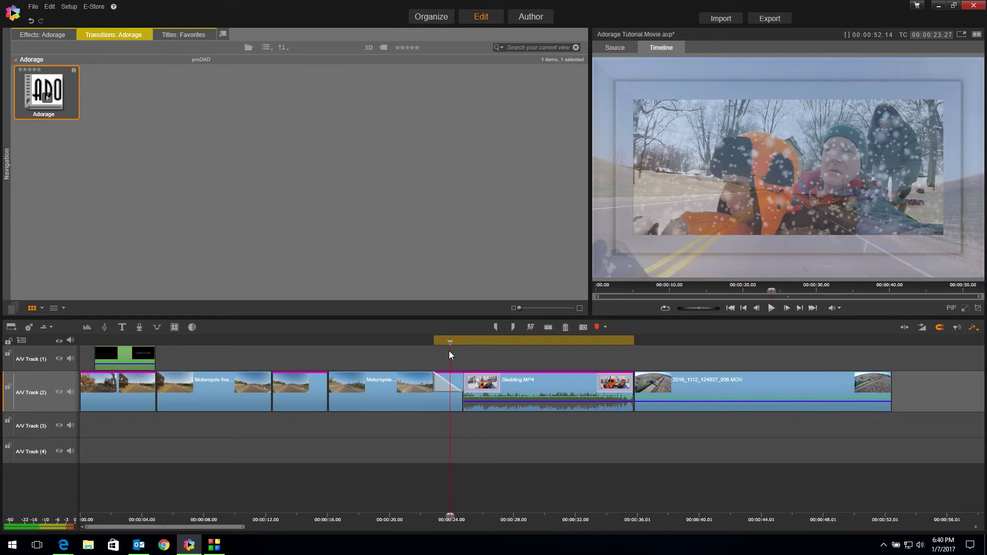
left_click_drag(441, 342, 450, 342)
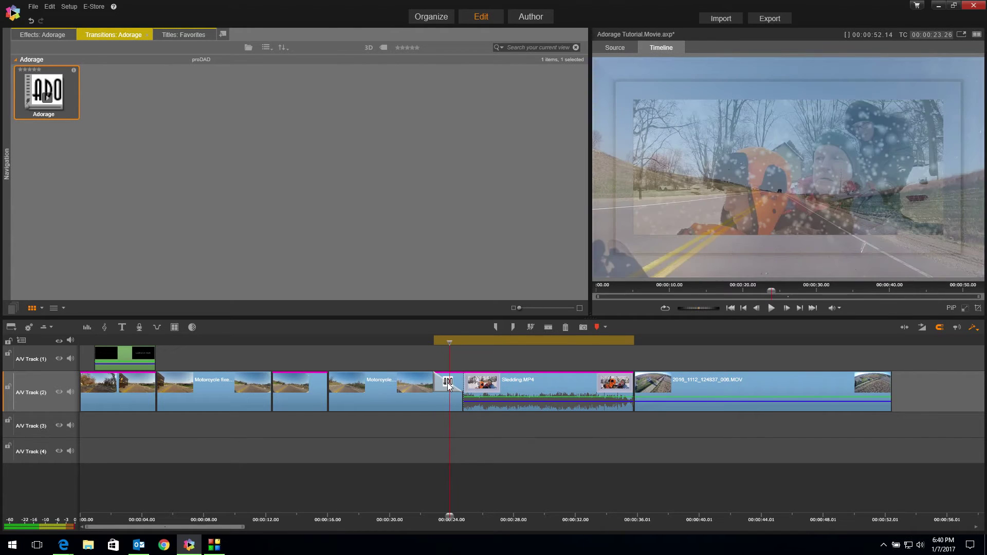
double_click(448, 386)
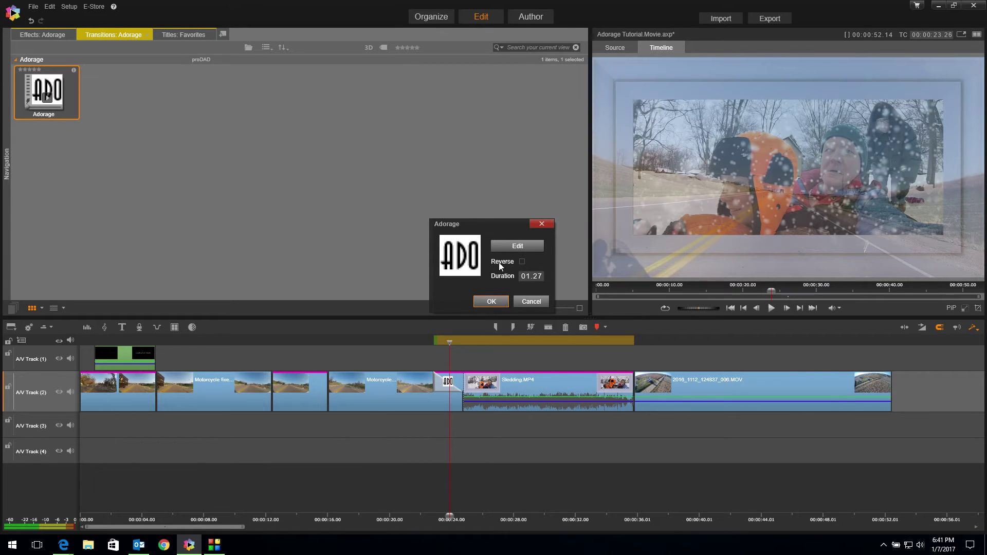
Step: Pick Roller-blind from Starter-Pack's Free Sample-Fx from Vol 1 and confirm both dialogs
left_click(513, 247)
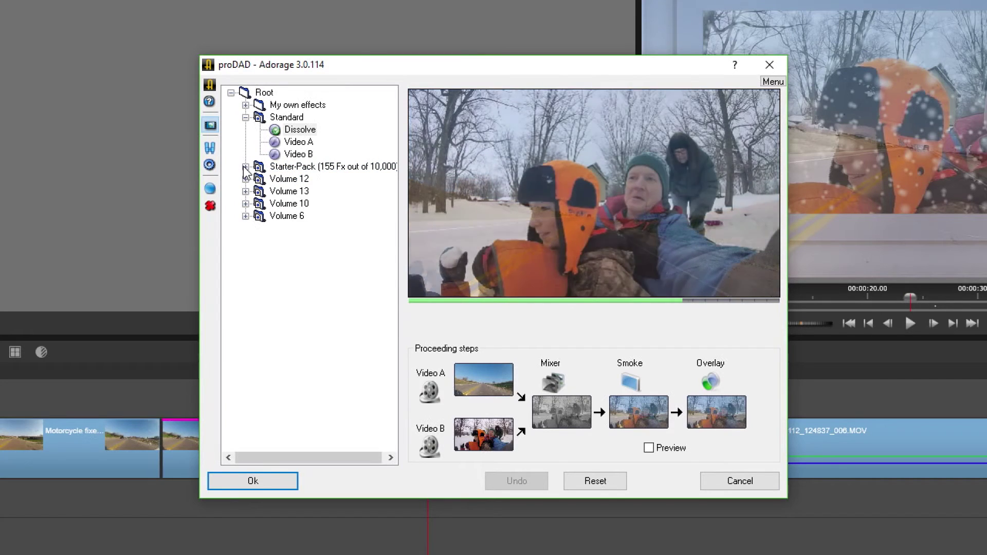
left_click(245, 166)
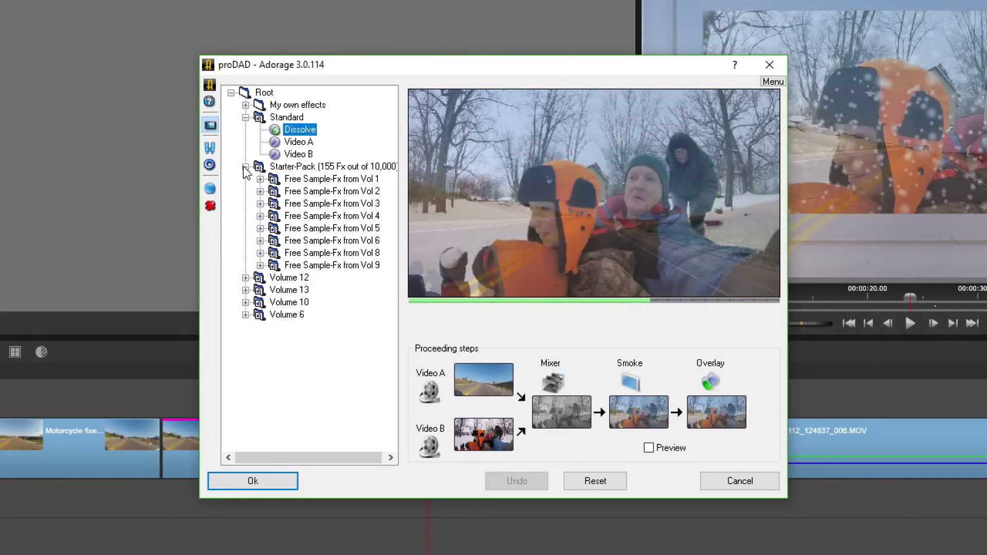
left_click_drag(291, 200, 289, 219)
left_click(260, 179)
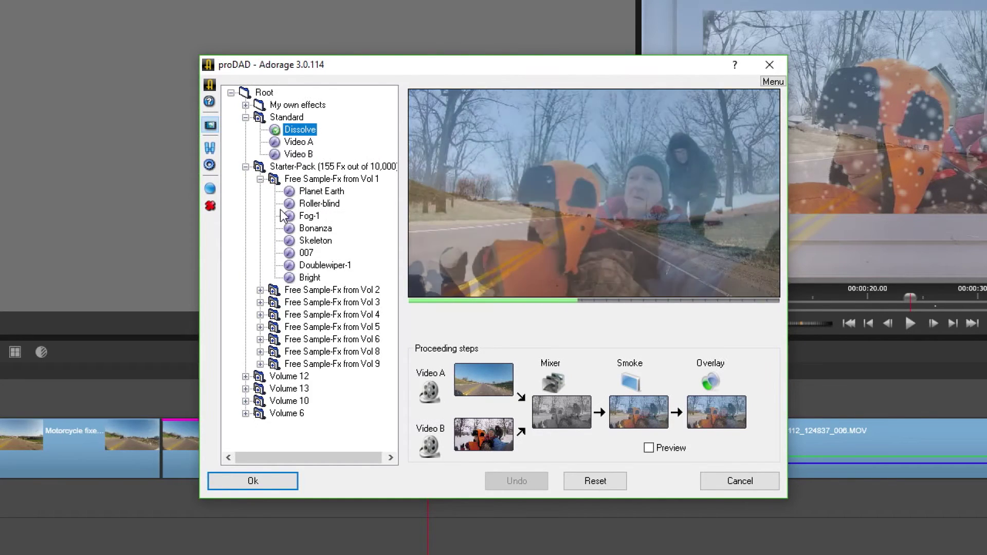
mouse_move(291, 206)
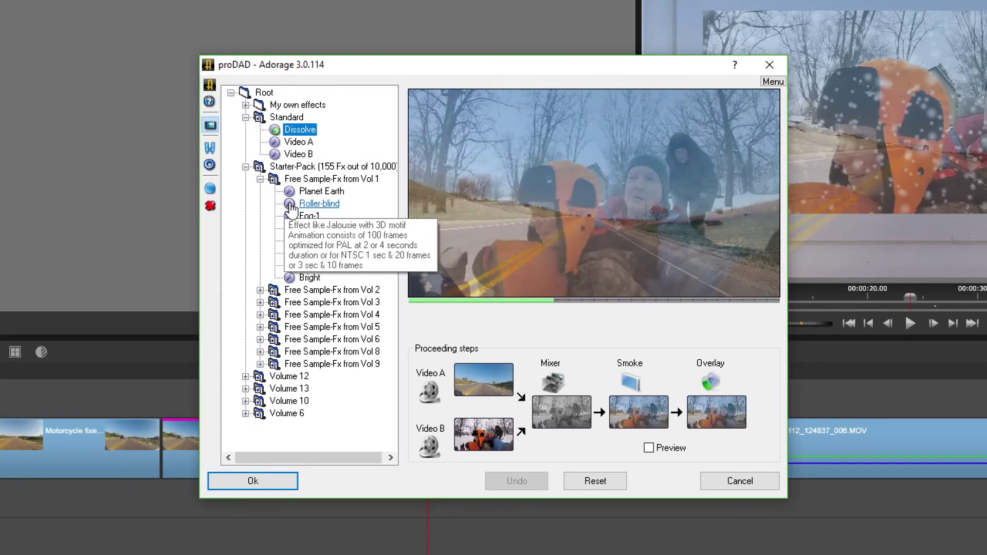
left_click(291, 206)
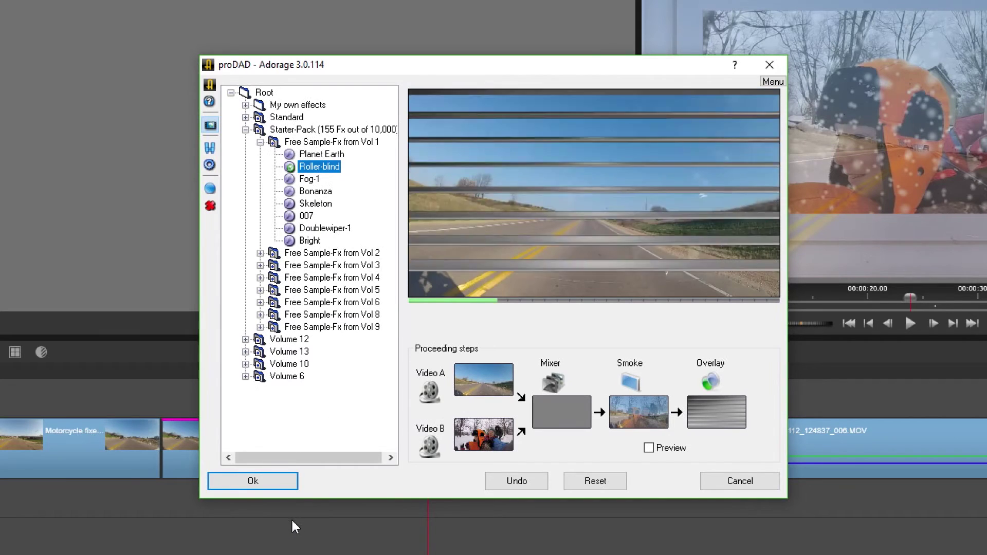
left_click(253, 481)
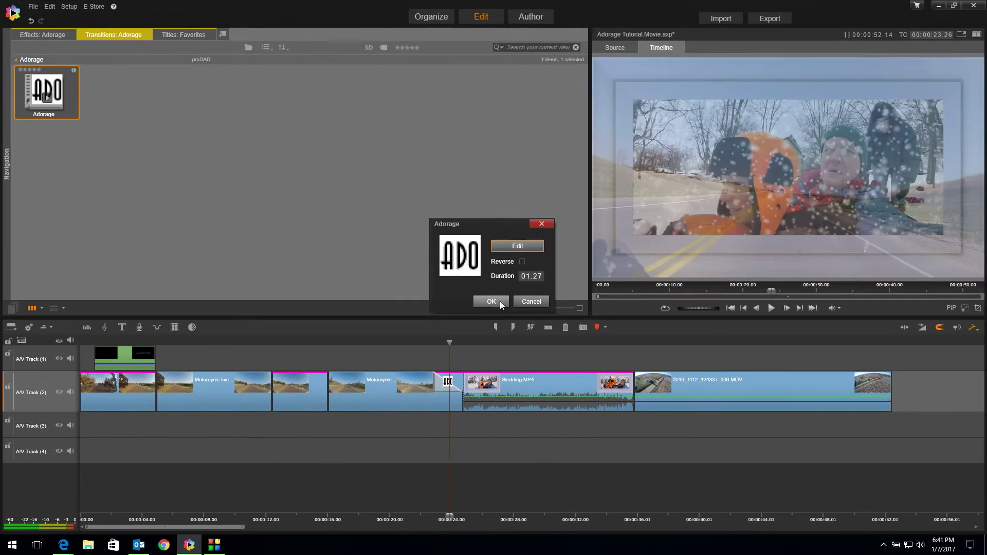
left_click(499, 301)
Step: Play and scrub through the Roller-blind transition to preview it
left_click(416, 339)
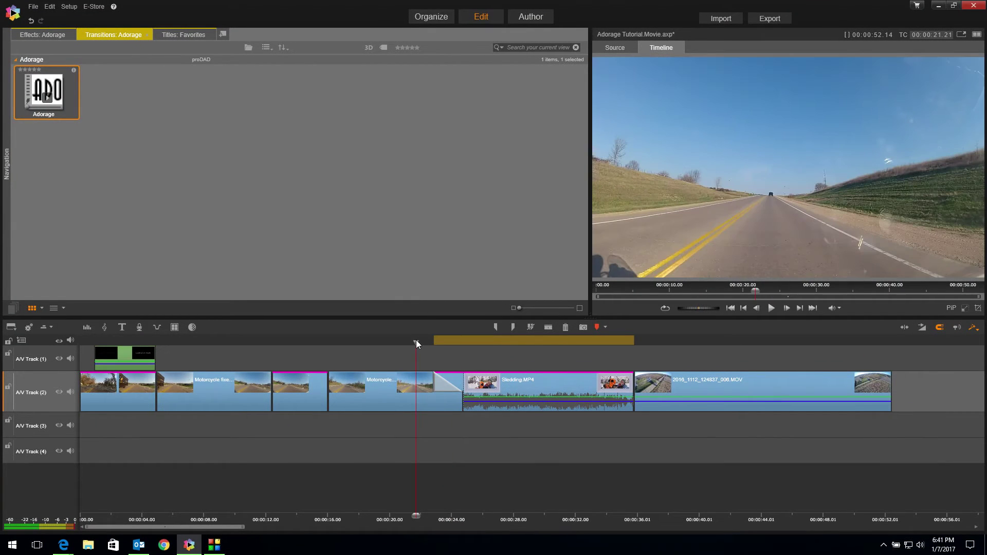
key("space")
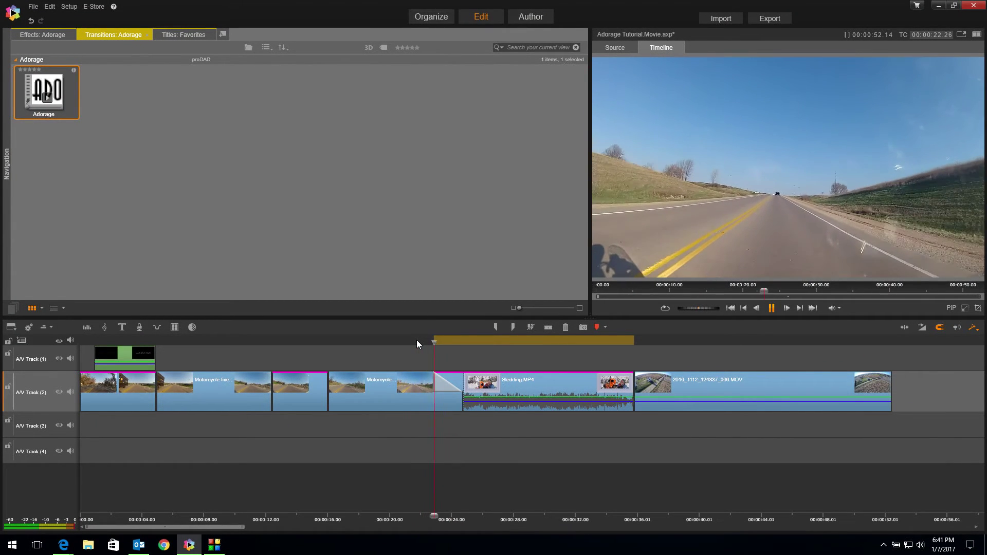
key("space")
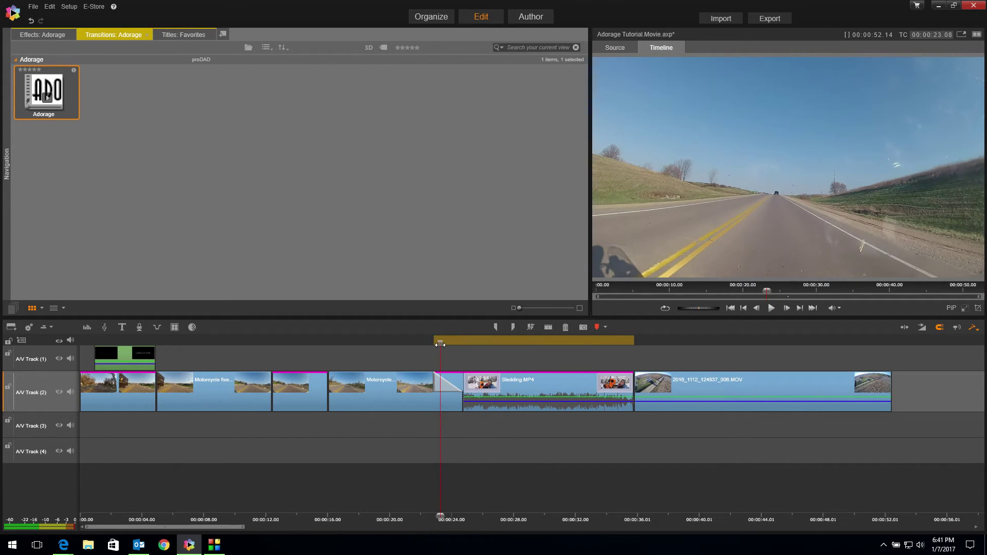
left_click_drag(440, 346, 471, 343)
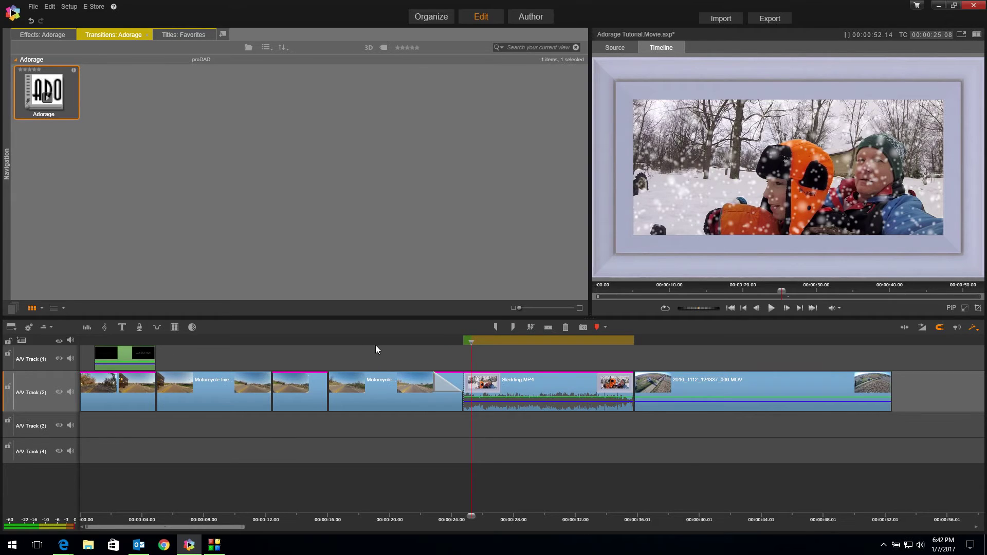
Step: Replay the transition, then move the playhead toward the end of Sledding.MP4
left_click(404, 341)
key("space")
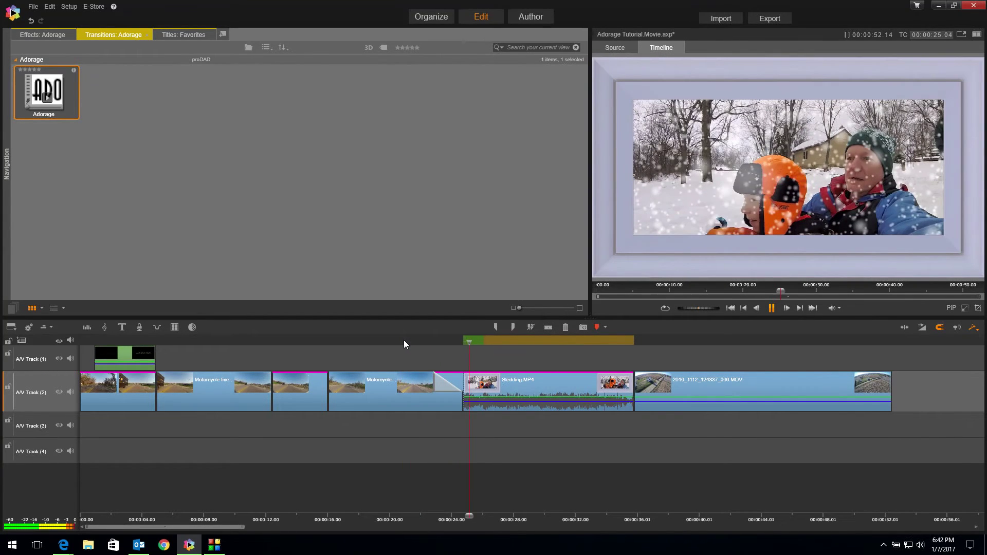
left_click_drag(516, 340, 609, 381)
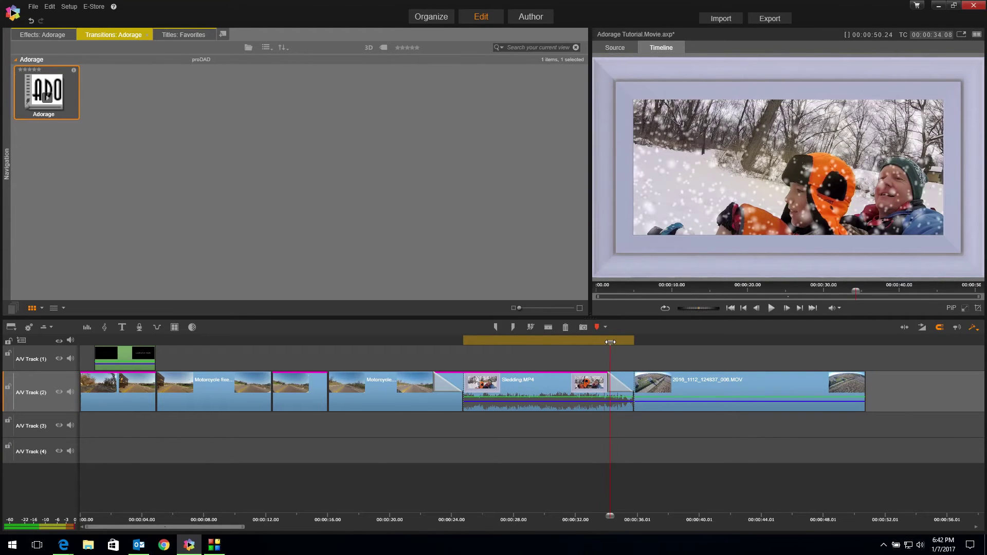
mouse_move(611, 342)
left_mouse_down()
mouse_move(636, 337)
mouse_move(615, 341)
left_mouse_up()
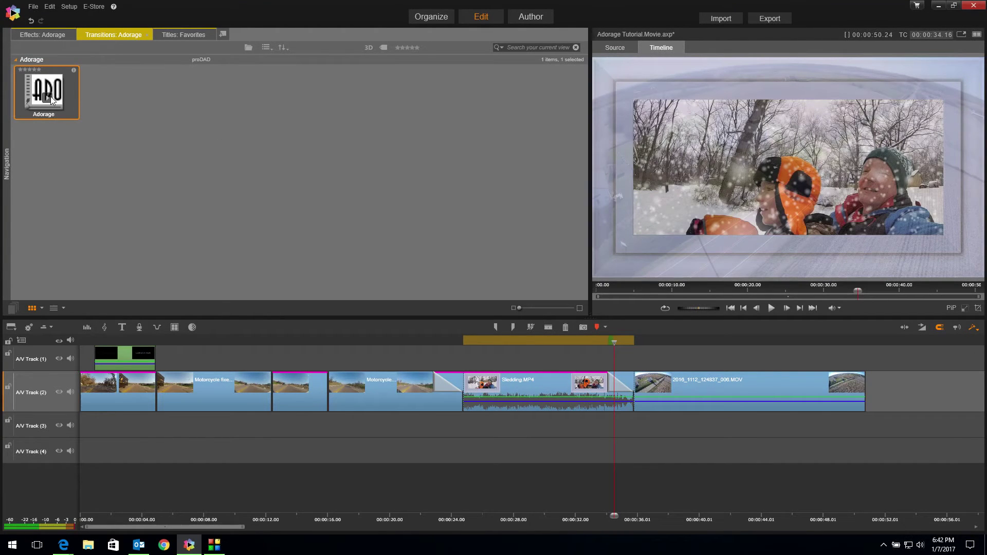
Step: Drop an Adorage transition on the Sledding/drone cut and open it via Transition > Edit
left_click_drag(46, 90, 622, 385)
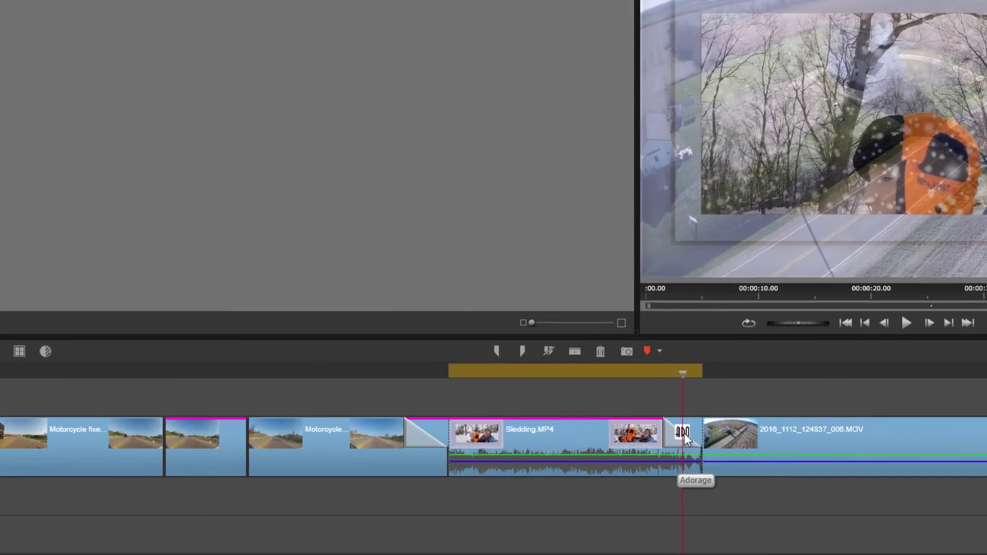
double_click(651, 408)
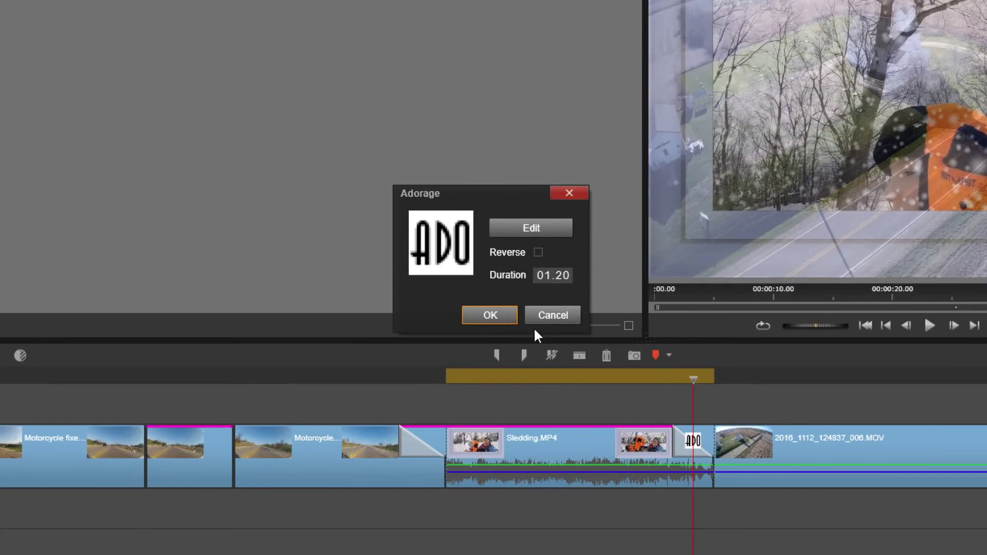
left_click(550, 316)
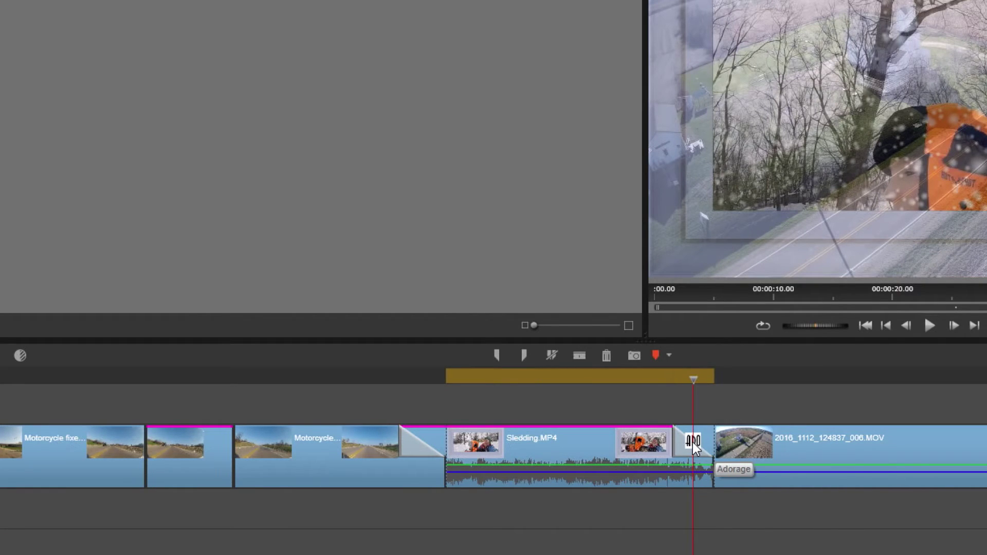
right_click(708, 443)
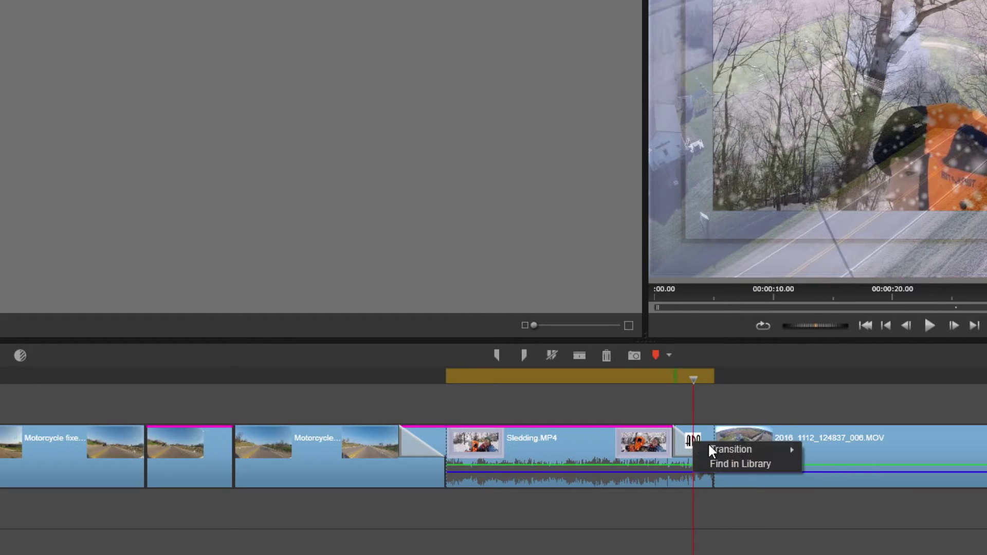
mouse_move(724, 451)
left_click(826, 449)
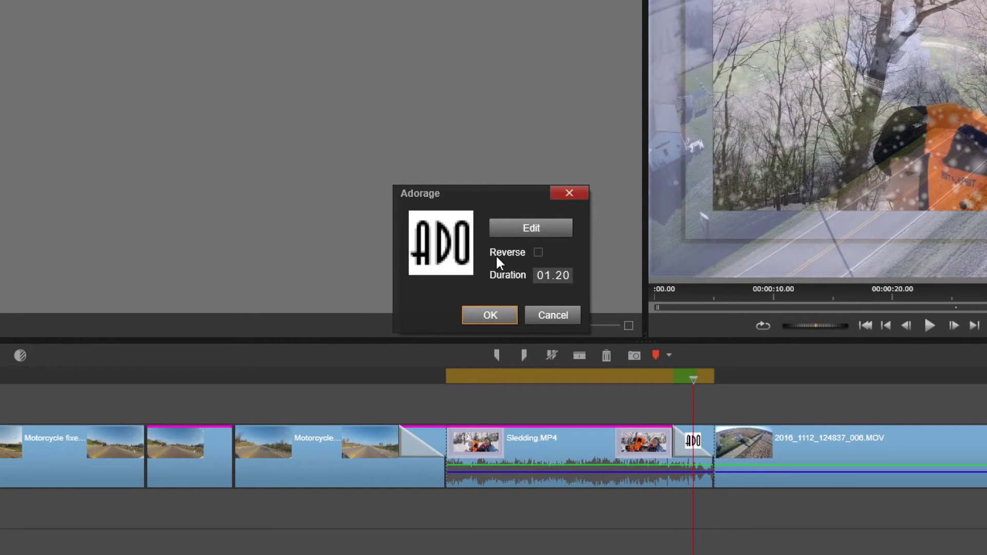
Step: Choose Airplane 003 from Volume 10 > Travel & Transportation > Airplane and confirm both dialogs
left_click(535, 231)
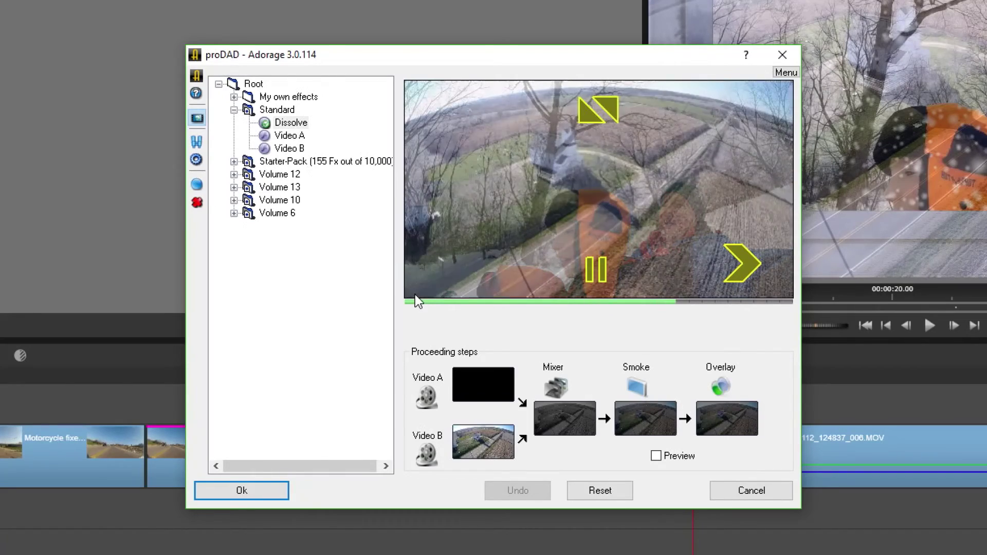
left_click(234, 200)
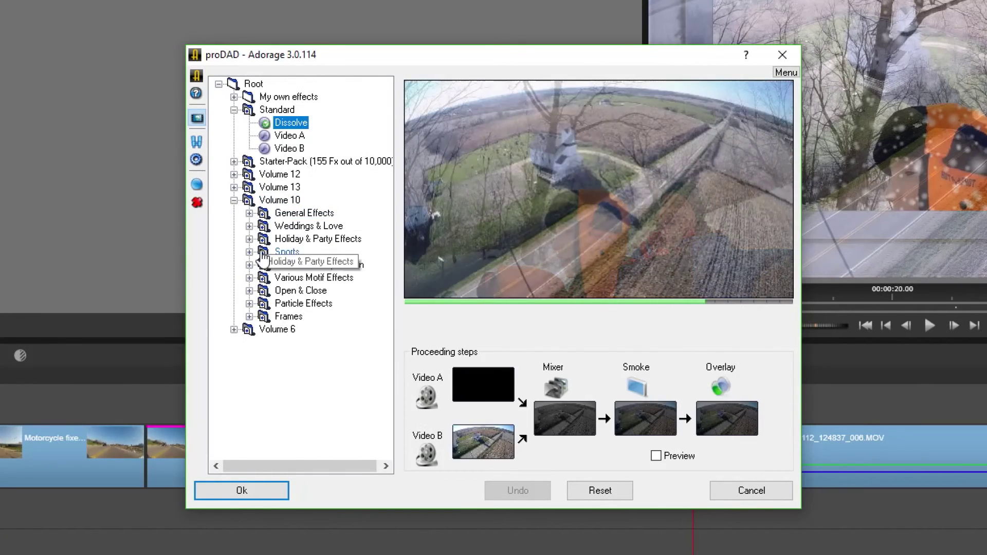
left_click(249, 265)
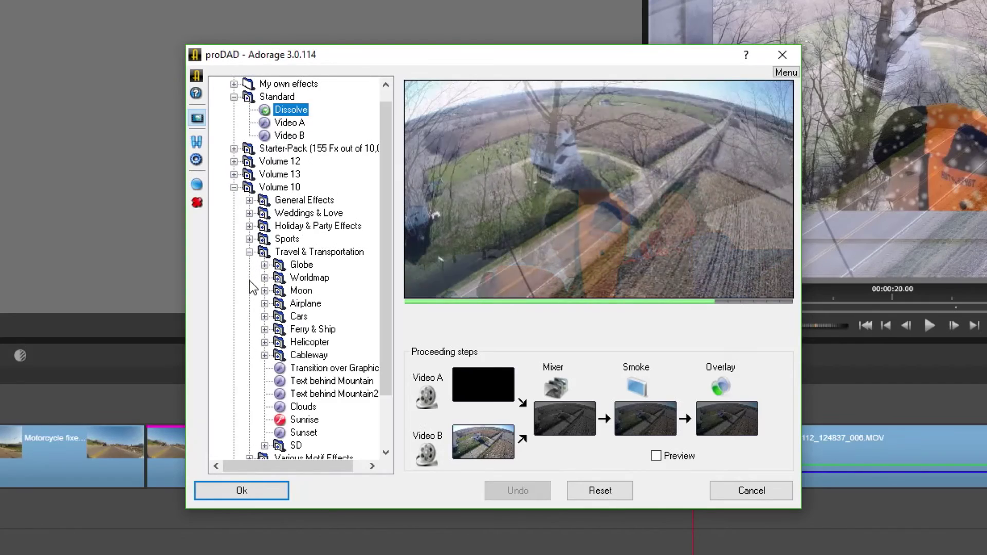
left_click(264, 303)
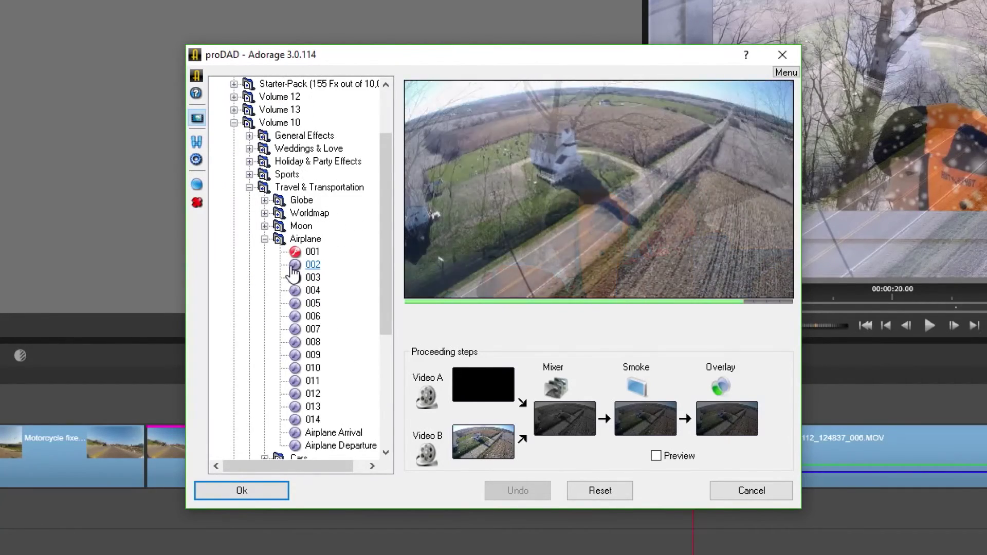
left_click(291, 267)
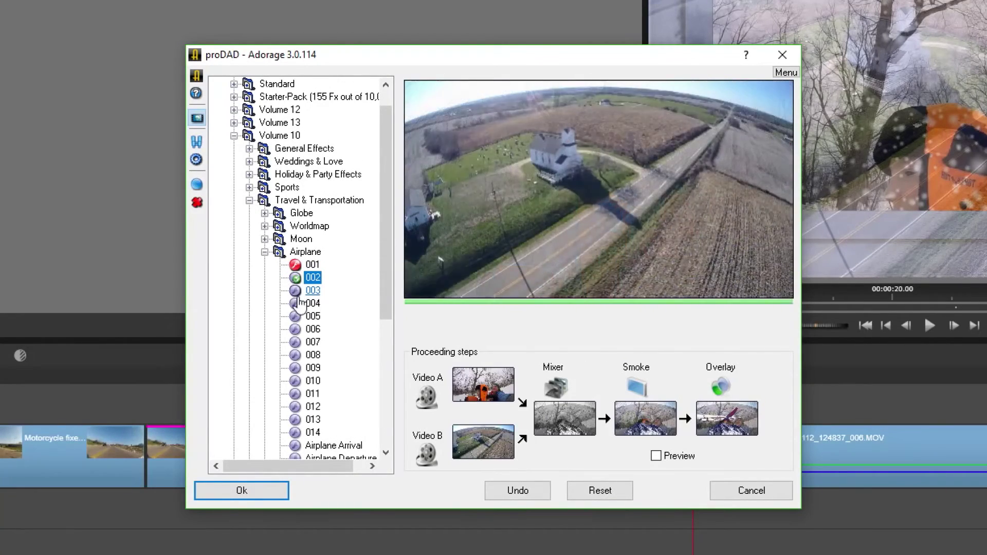
left_click(295, 293)
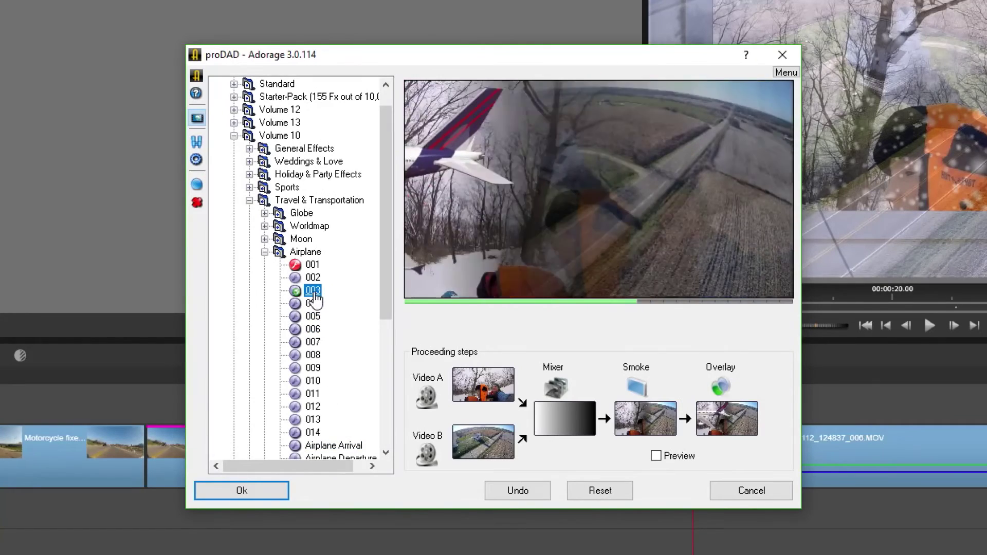
left_click(246, 494)
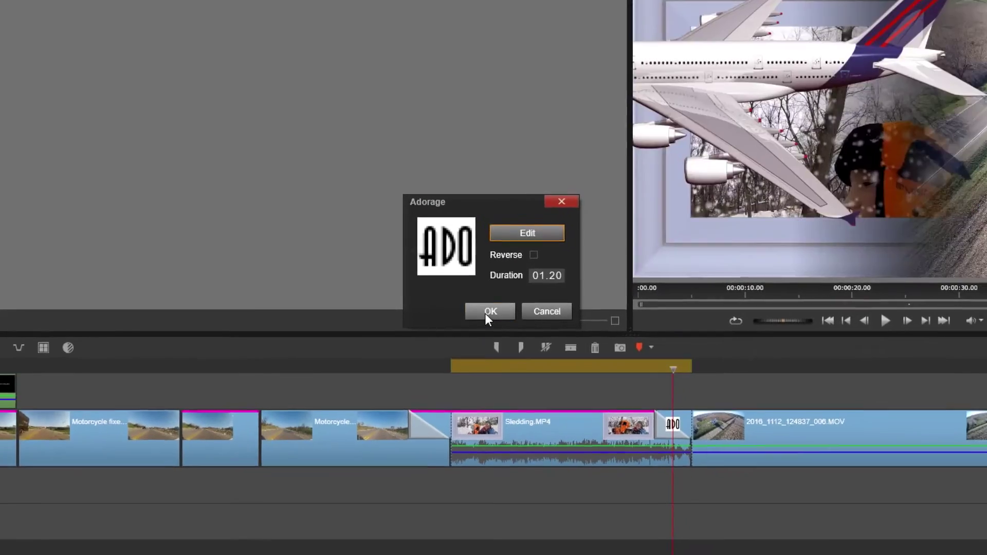
left_click(491, 315)
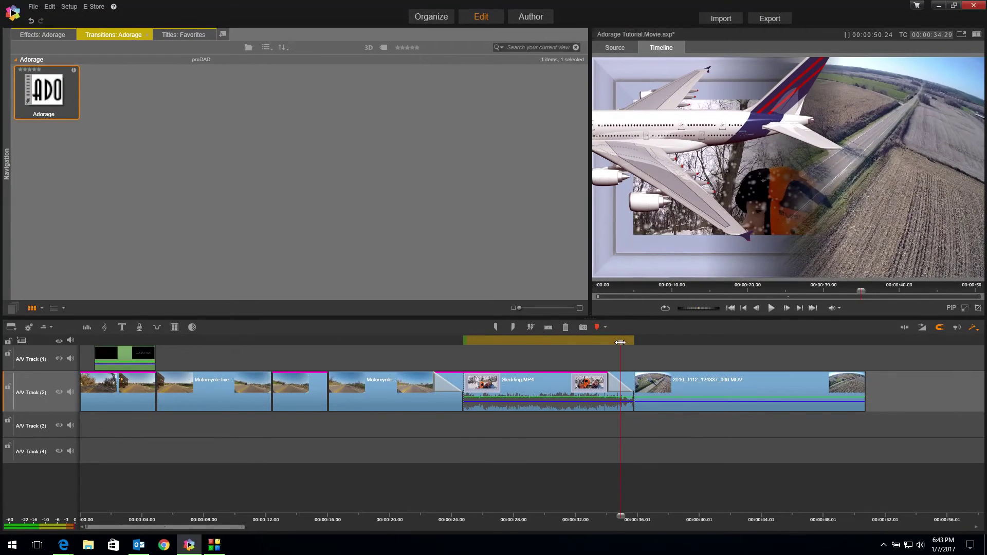
Step: Set the airplane transition length to 02.02 and scrub into the drone clip near 38 seconds
left_click_drag(606, 344, 583, 344)
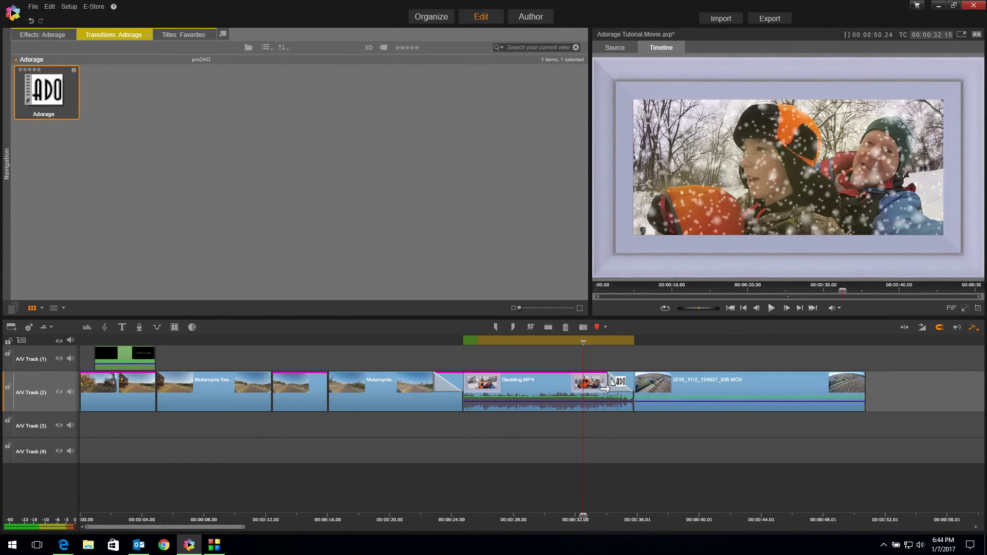
left_click_drag(608, 387, 600, 389)
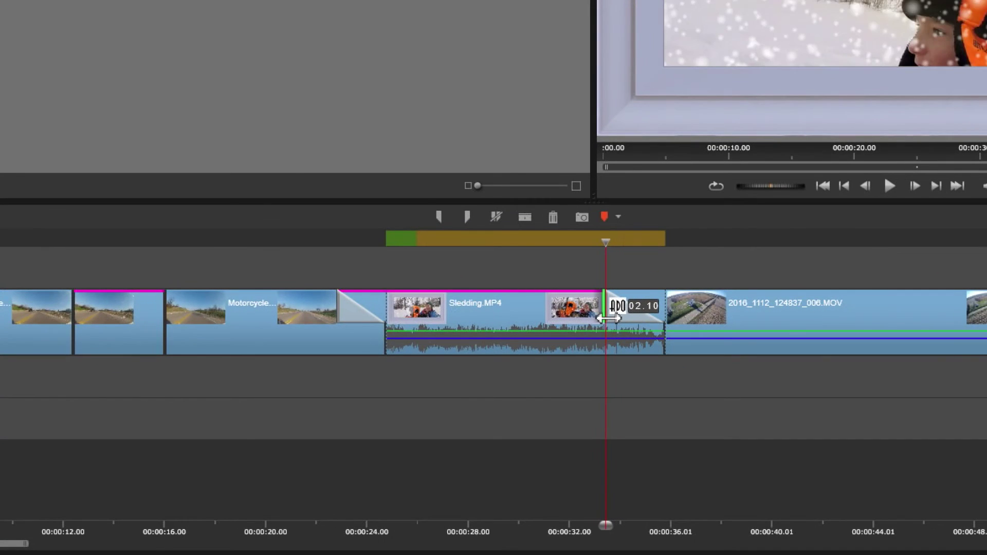
left_click_drag(608, 319, 616, 319)
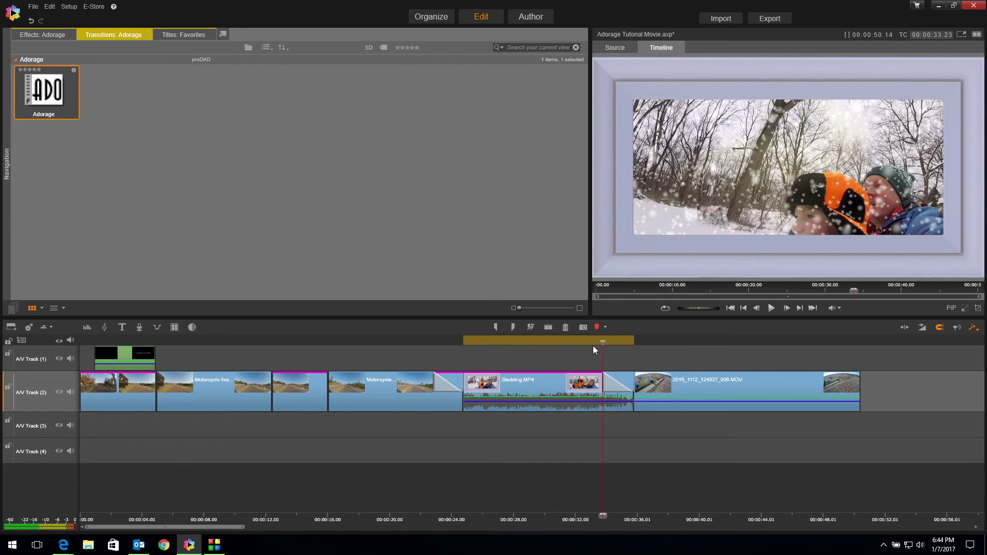
left_click_drag(609, 343, 681, 368)
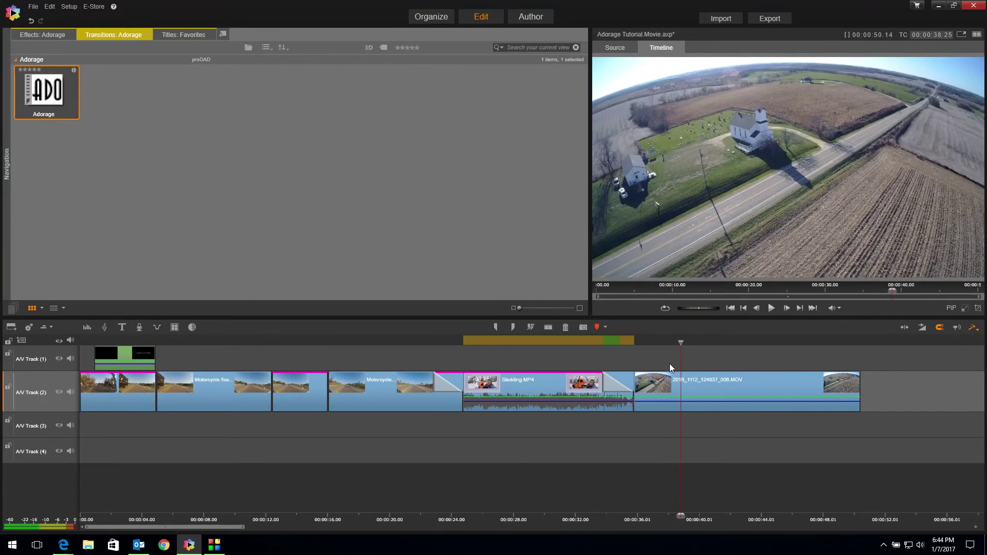
Step: Split the drone clip at 38.10 and 41.28, then select the middle piece
left_click_drag(672, 345, 674, 344)
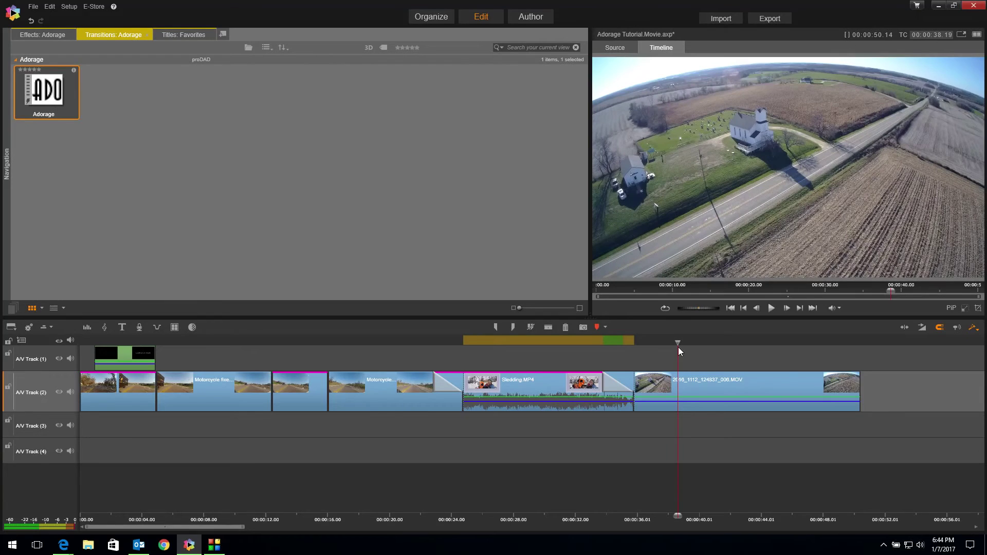
left_click(547, 328)
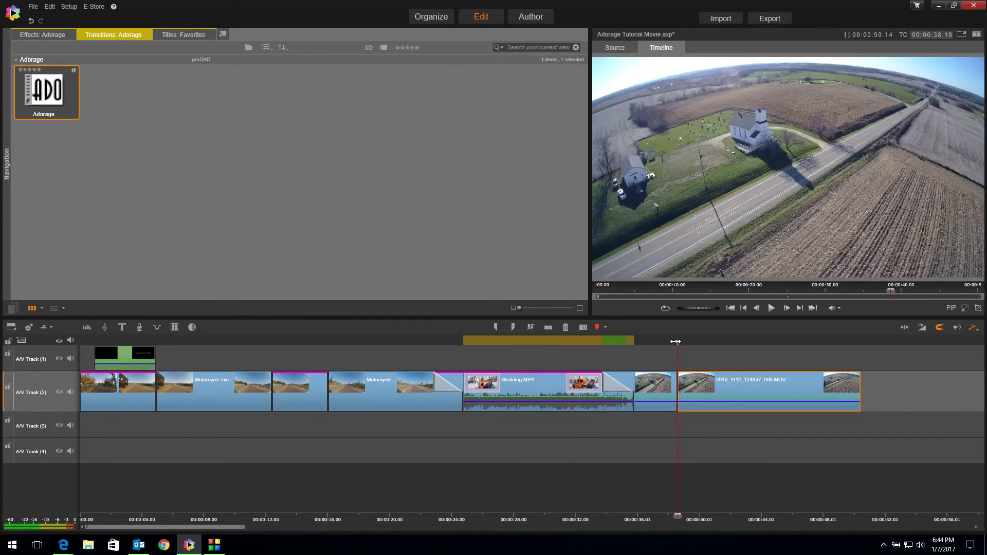
left_click_drag(686, 341, 729, 342)
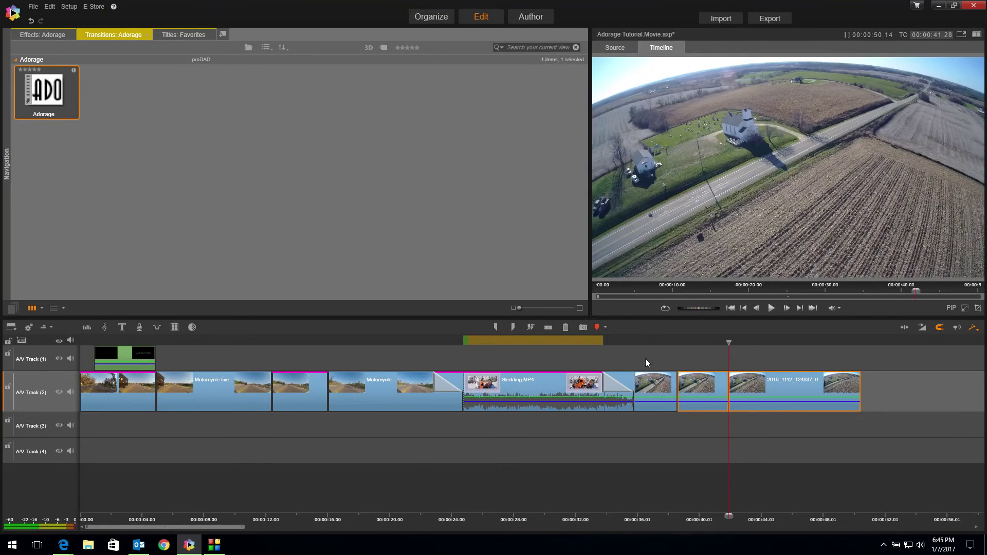
left_click(696, 392)
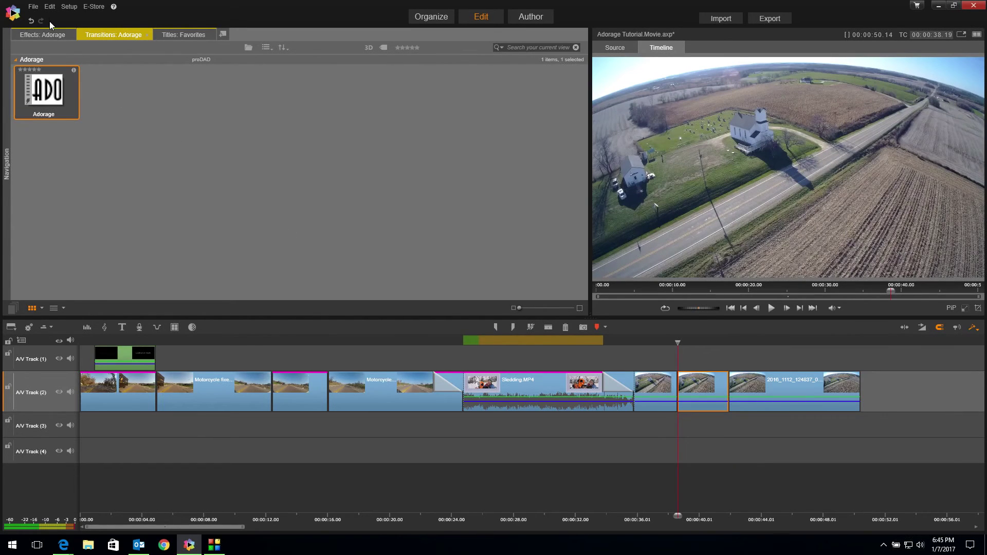
Step: Drag the Adorage video effect onto the short drone piece and expand its settings
left_click(42, 36)
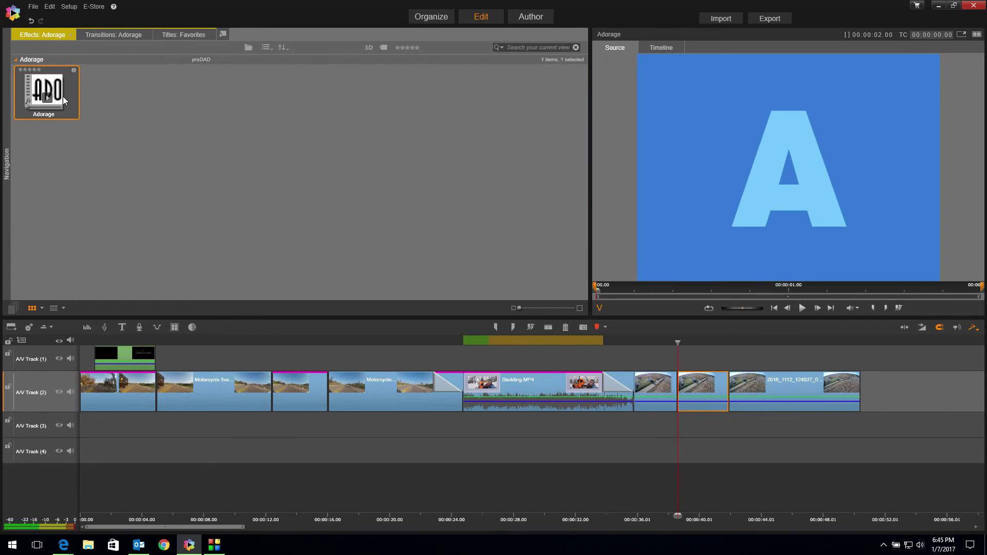
left_click_drag(63, 96, 705, 397)
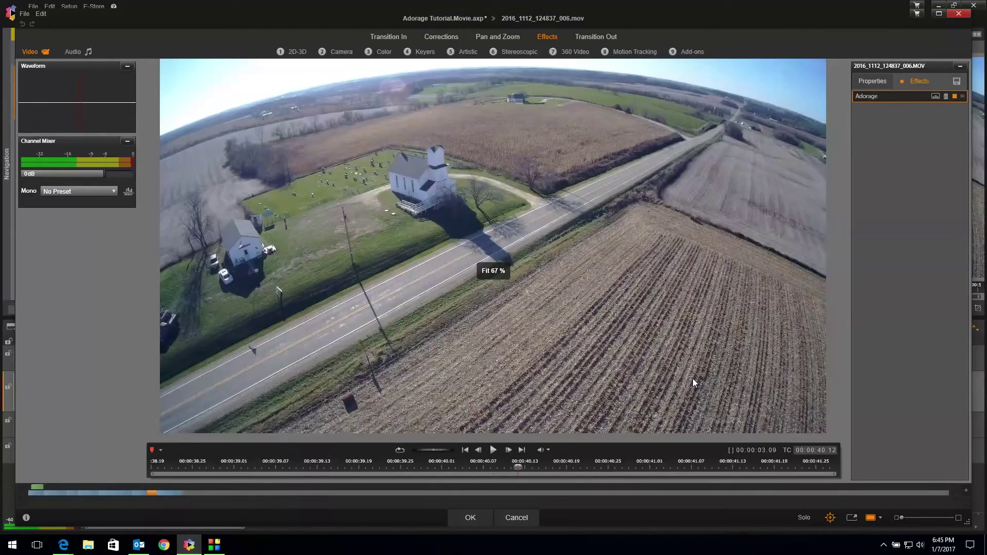
left_click(934, 97)
Step: In Adorage, preview Volume 10 Travel & Transportation helicopters 001–003 and apply Helicopter 003
left_click(912, 128)
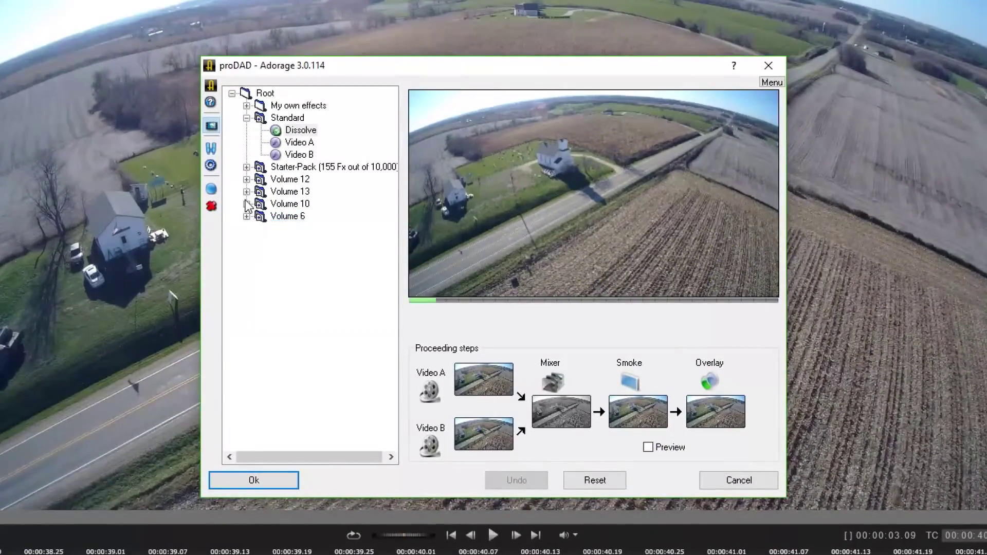
left_click(247, 203)
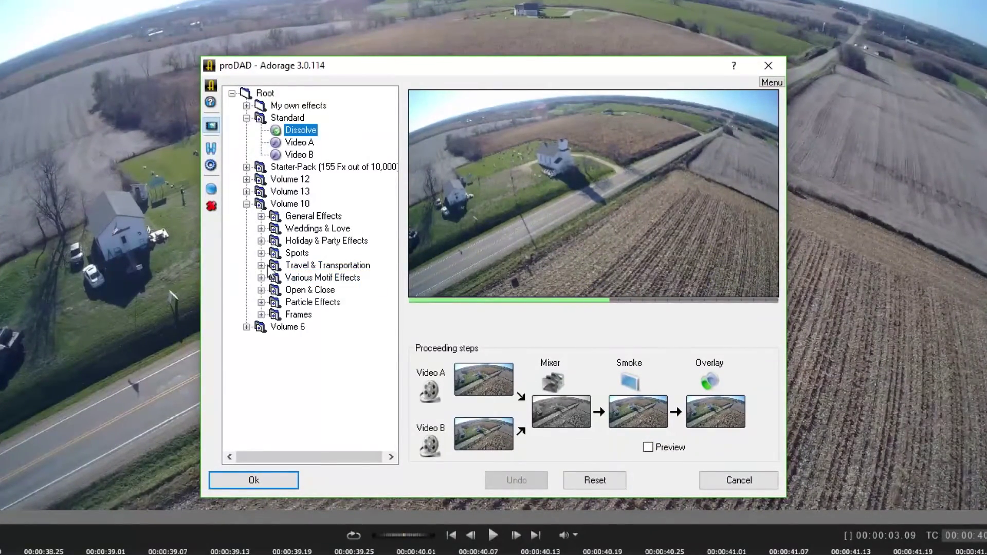
left_click(261, 265)
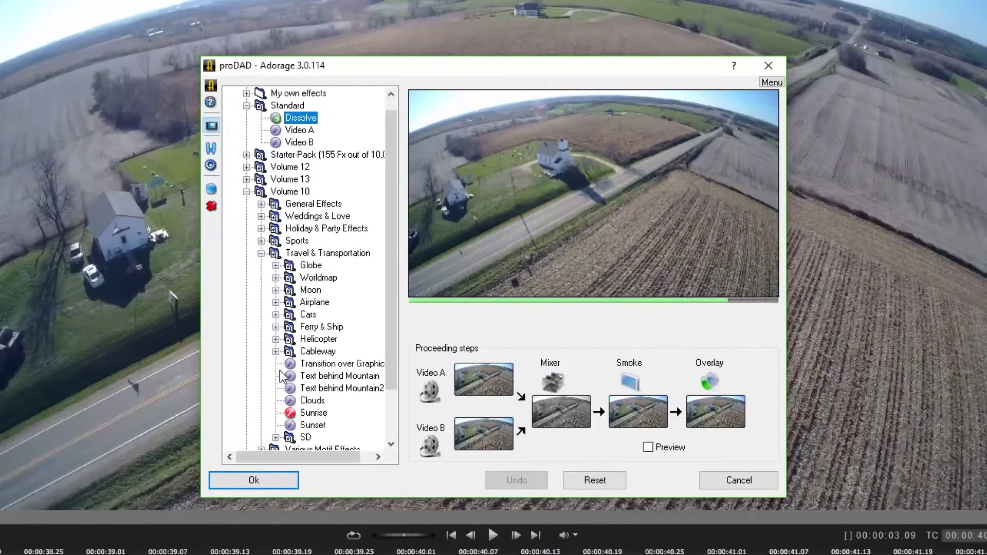
left_click(277, 340)
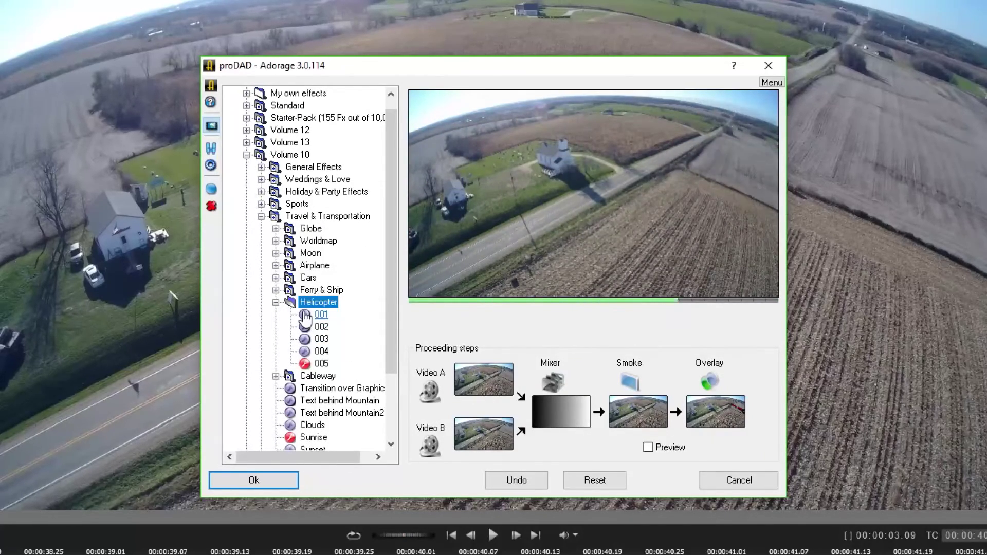
left_click(306, 315)
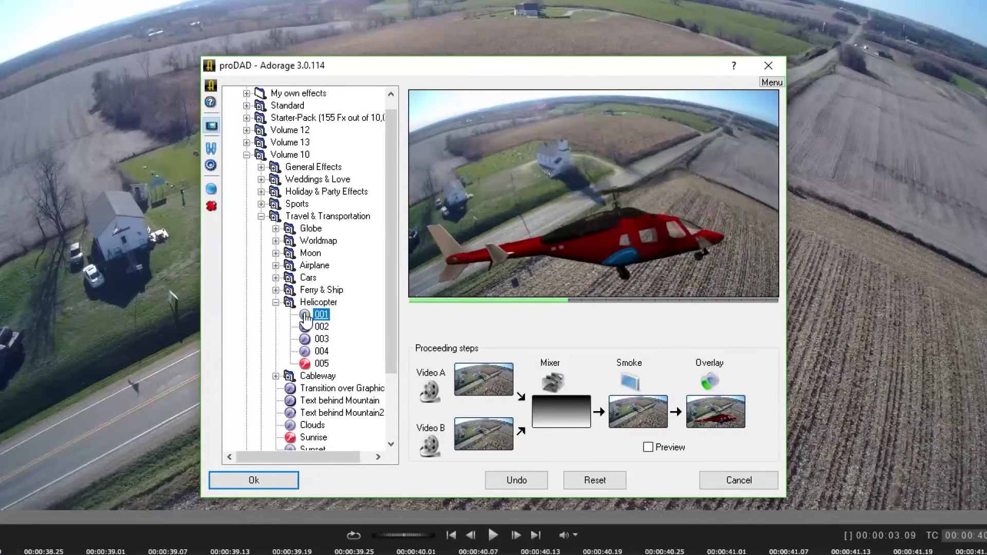
left_click(306, 328)
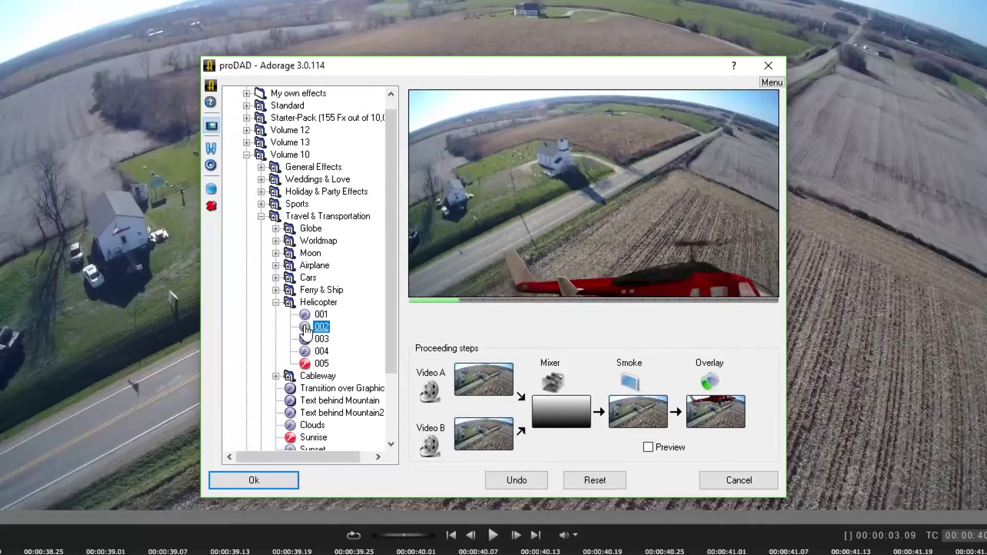
left_click(308, 340)
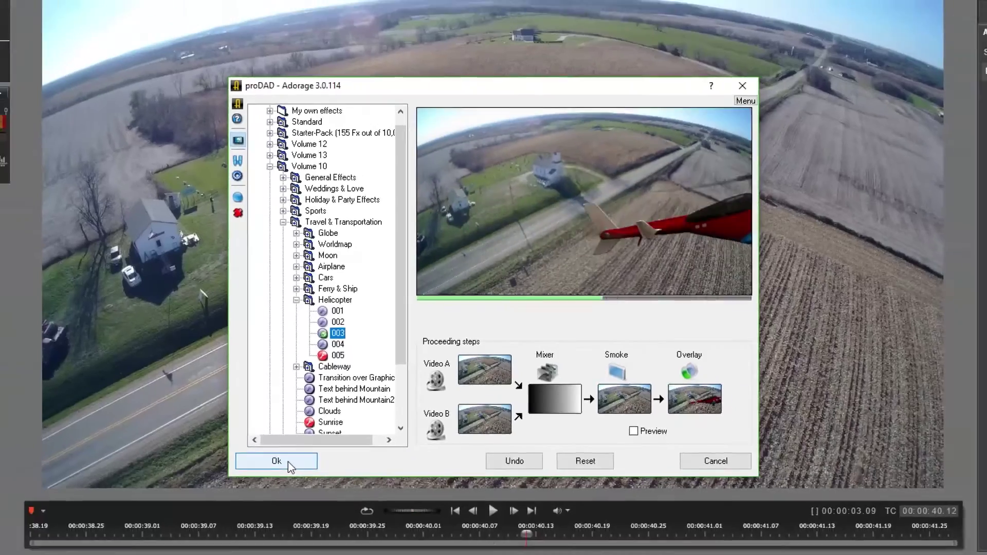
left_click(266, 480)
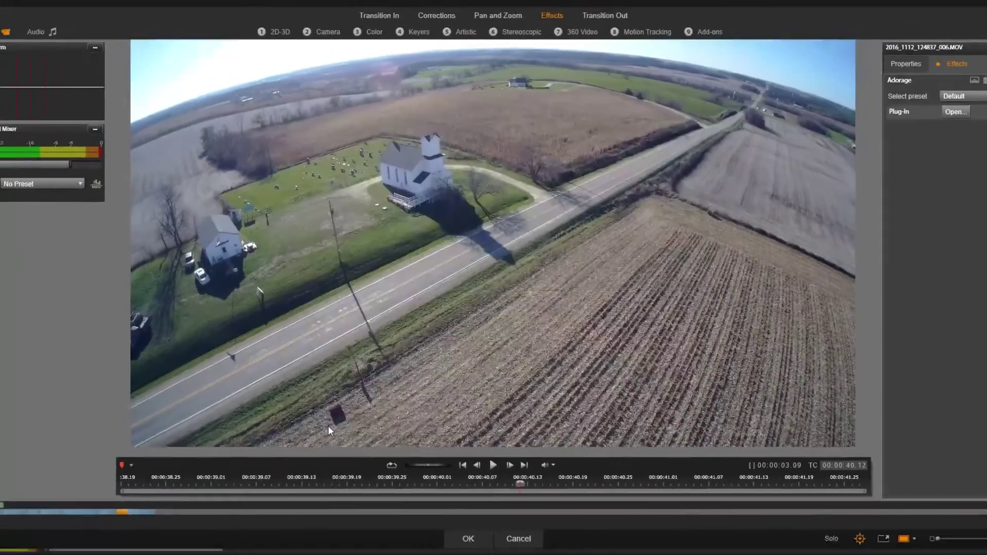
Step: Close the effects editor and scrub the drone clip to preview the red helicopter near 40 seconds
left_click(465, 521)
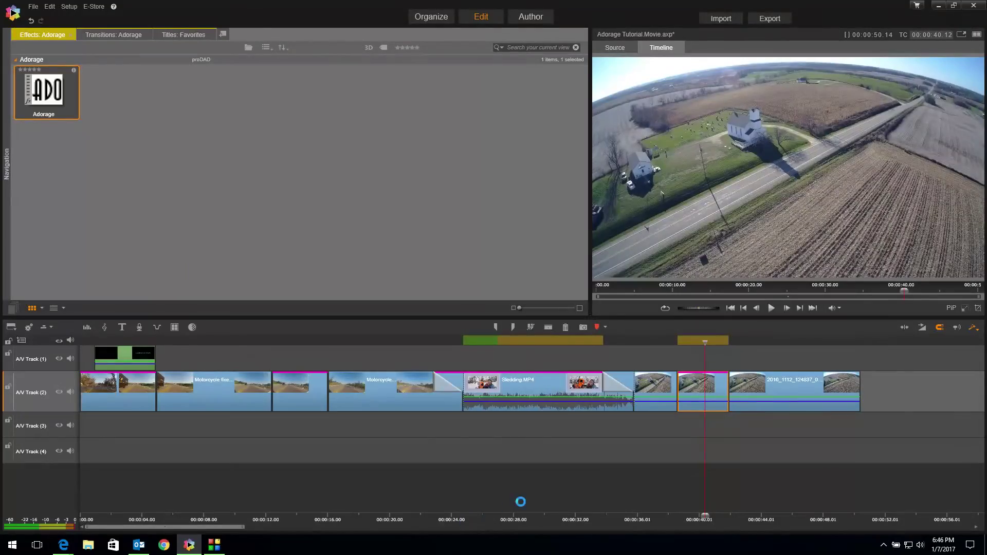
mouse_move(705, 342)
left_mouse_down()
mouse_move(649, 342)
mouse_move(698, 336)
left_mouse_up()
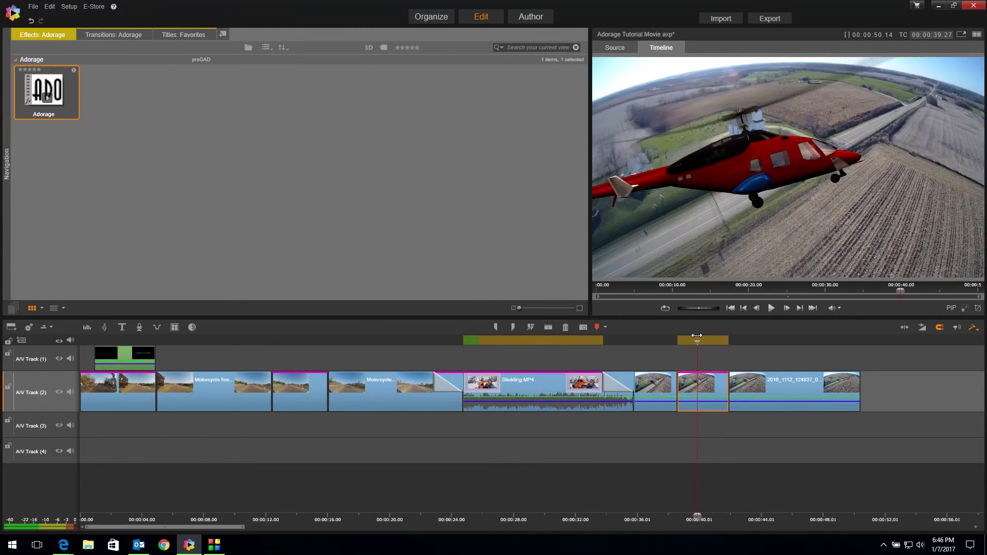
left_click_drag(697, 335, 698, 335)
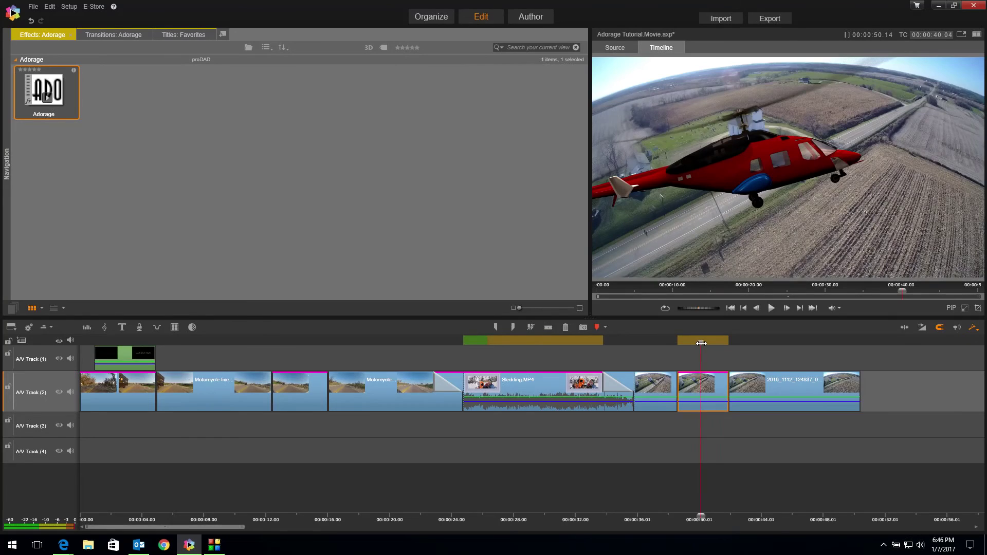
mouse_move(702, 343)
left_mouse_down()
mouse_move(767, 335)
mouse_move(688, 342)
left_mouse_up()
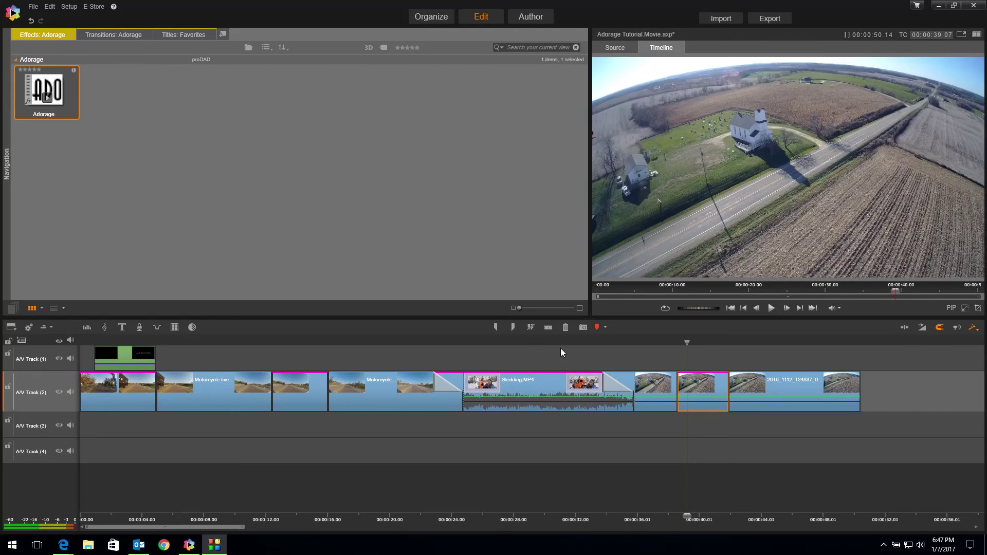
key("Home")
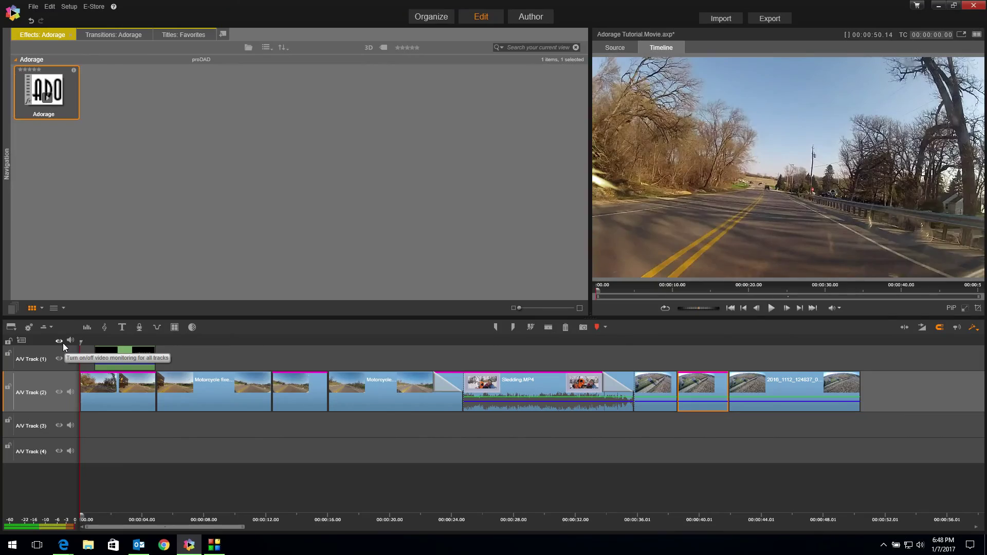
key("space")
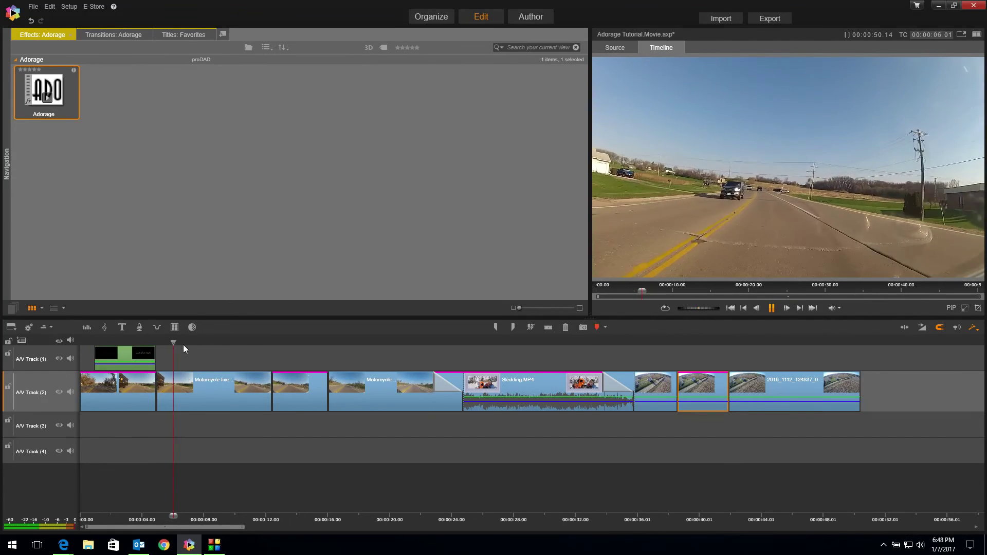
left_click_drag(175, 343, 255, 348)
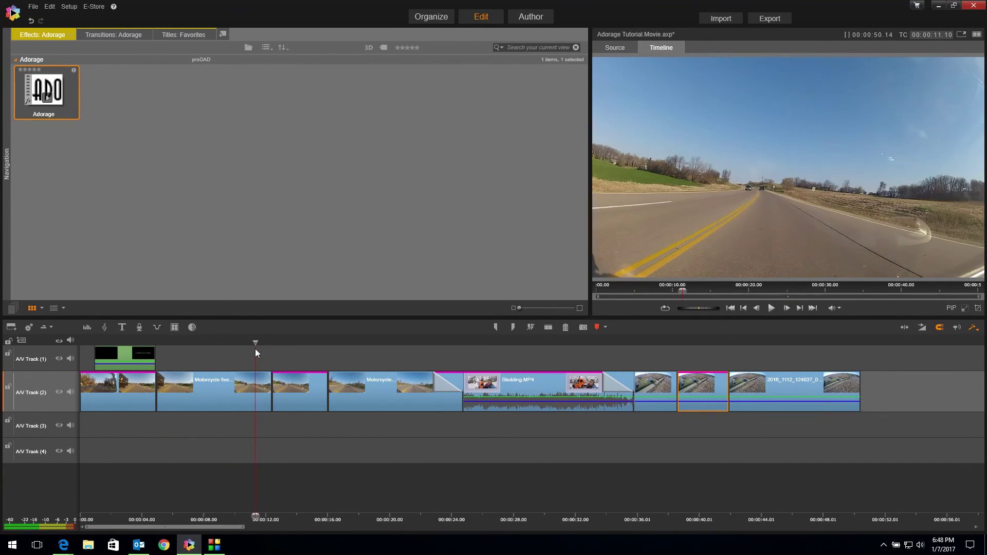
key("space")
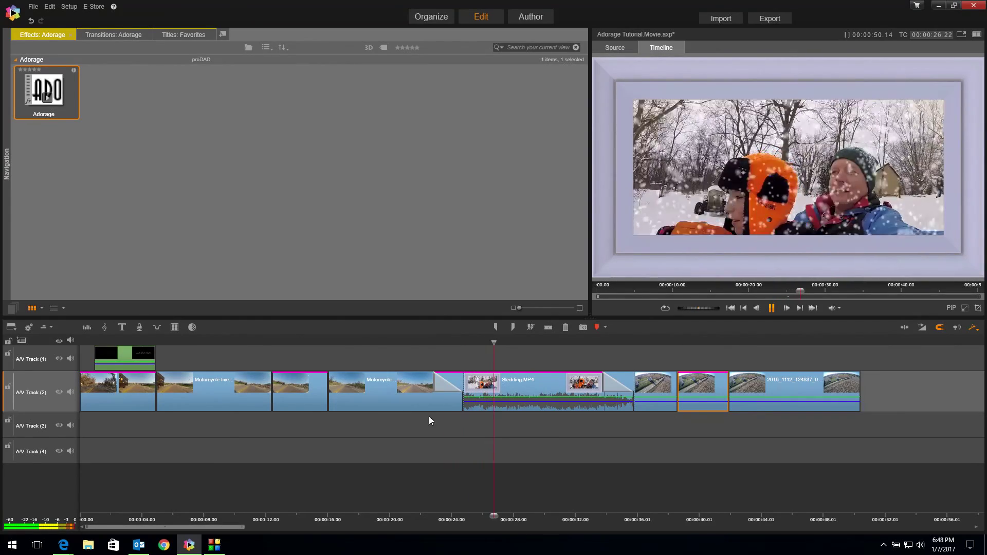
left_click(593, 341)
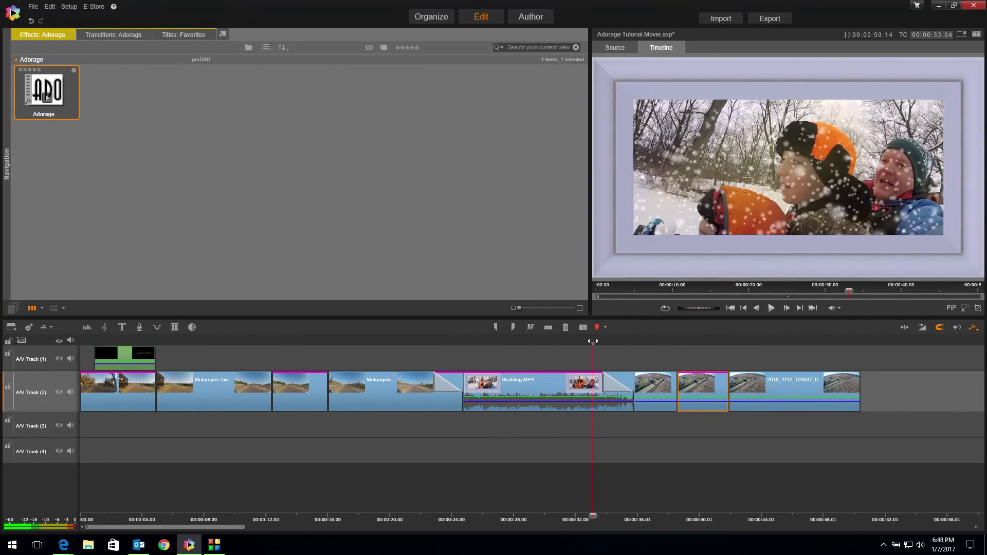
key("space")
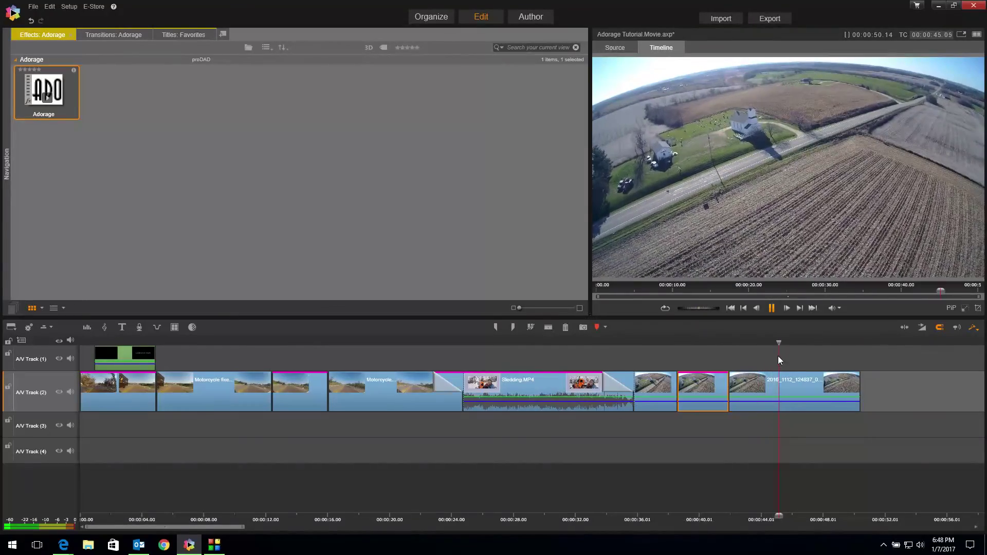
key("space")
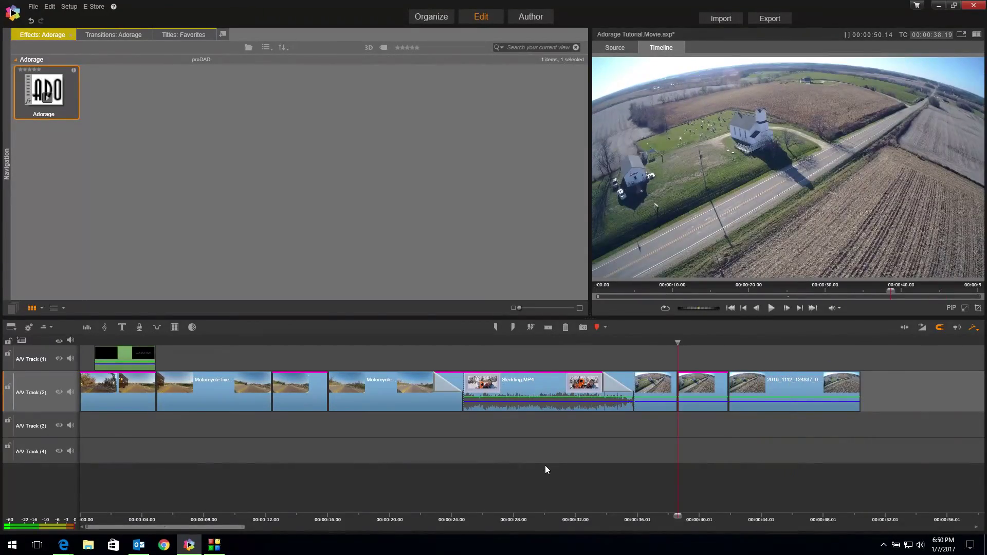